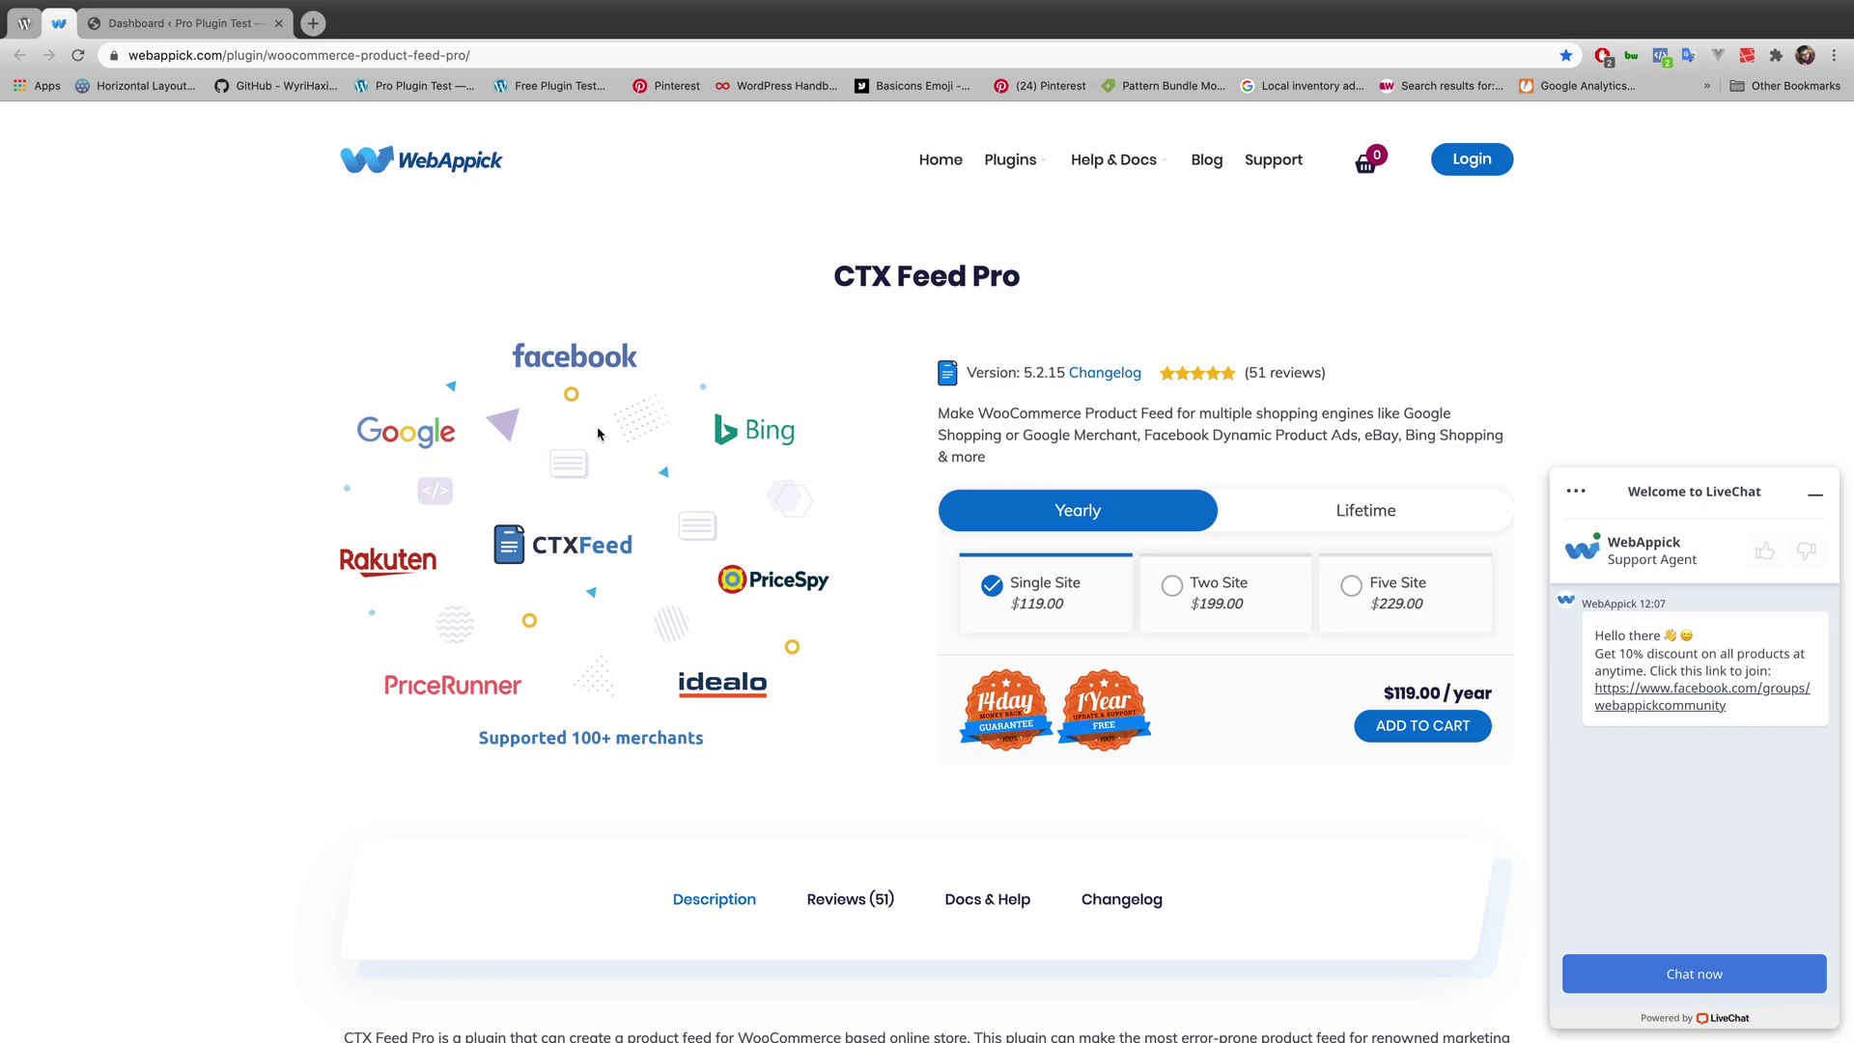
- Switch from the CTX Feed Pro page to the test site's WordPress Dashboard tab
{"action": "left_click", "coordinate": [186, 8]}
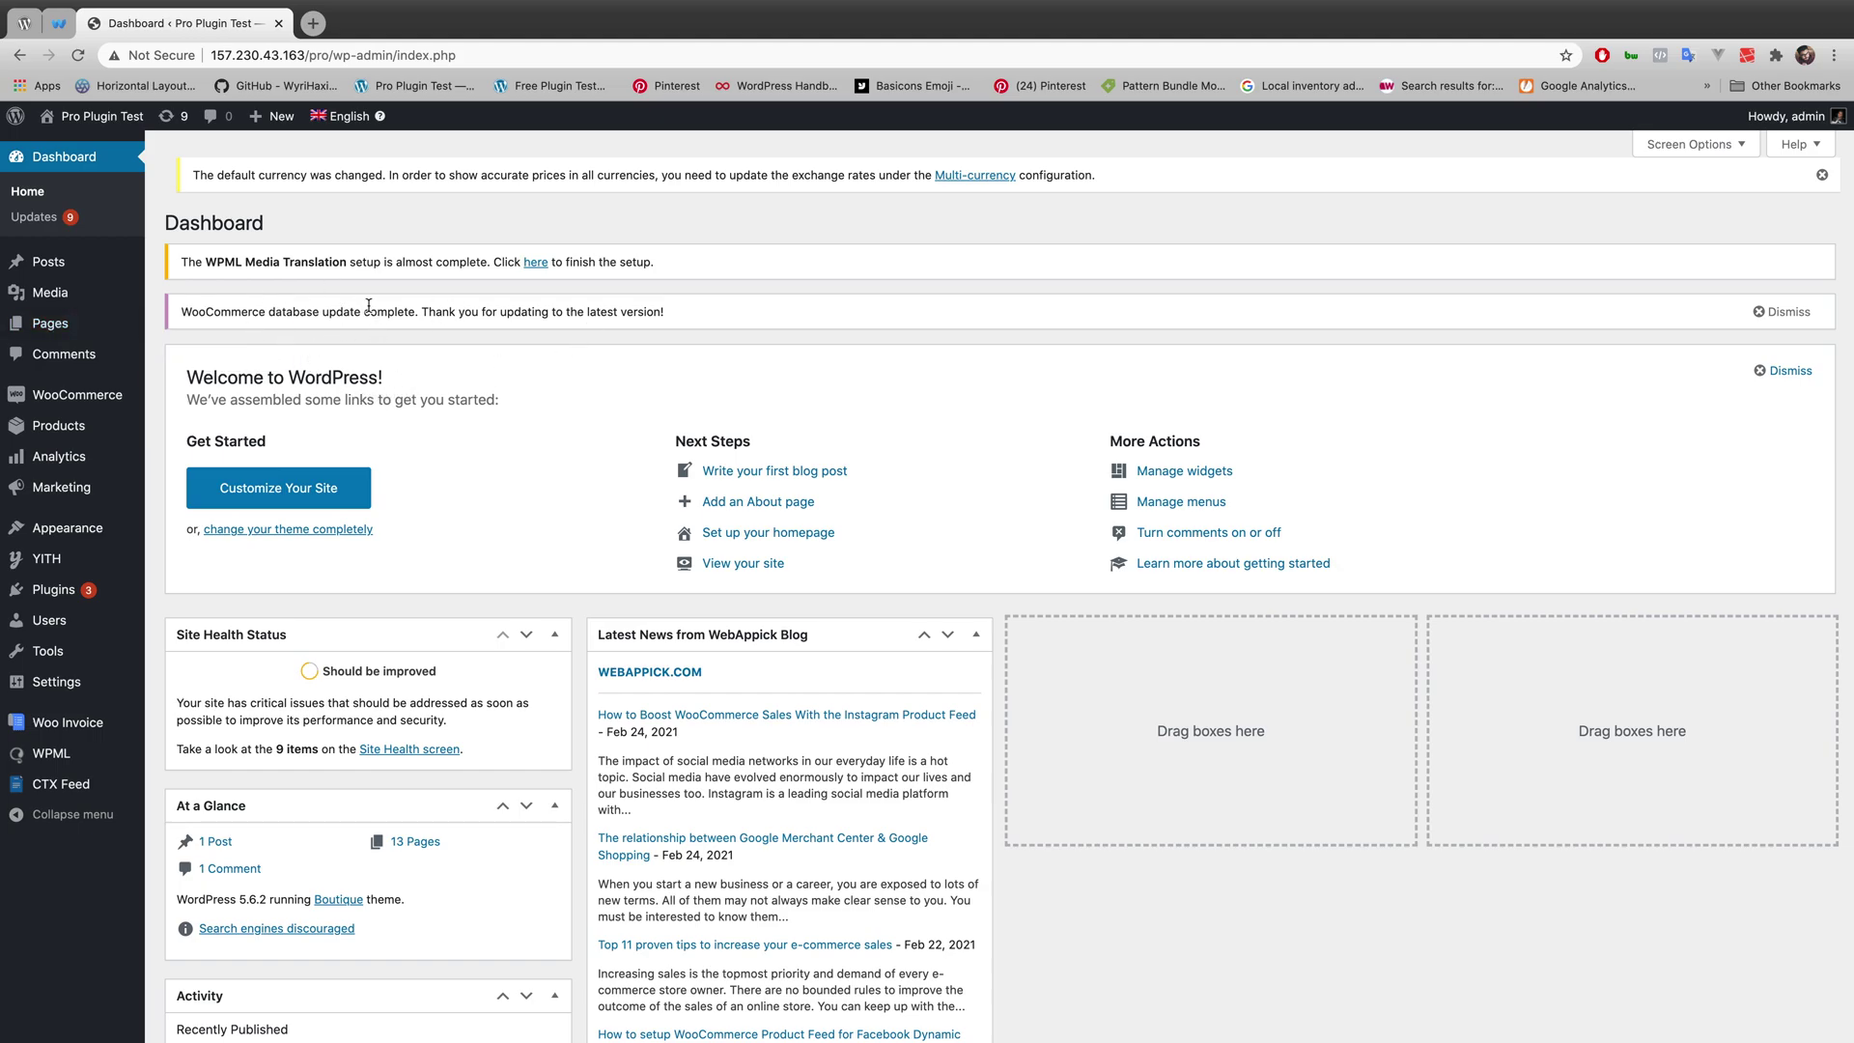
- View the seven products from Stove (Barbecue) to Belt, then go to CTX Feed's Manage Feeds page
{"action": "mouse_move", "coordinate": [60, 427]}
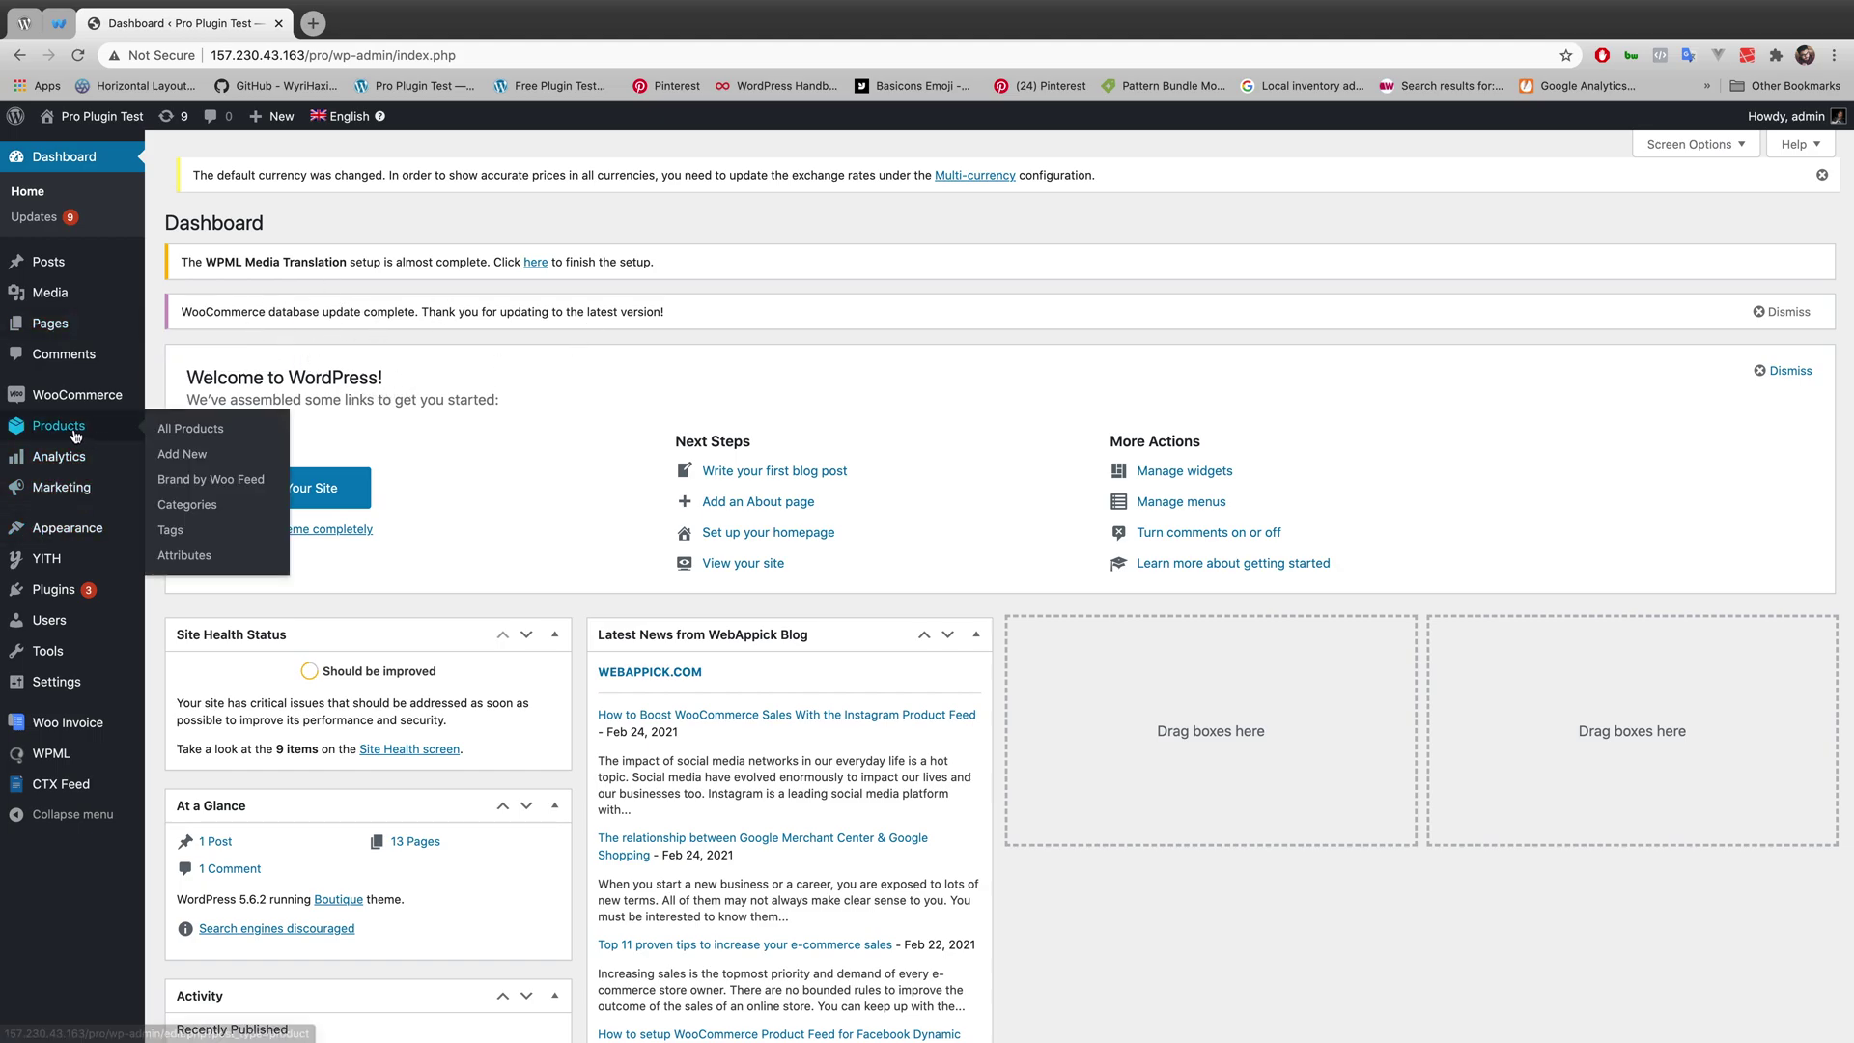
{"action": "left_click", "coordinate": [186, 437]}
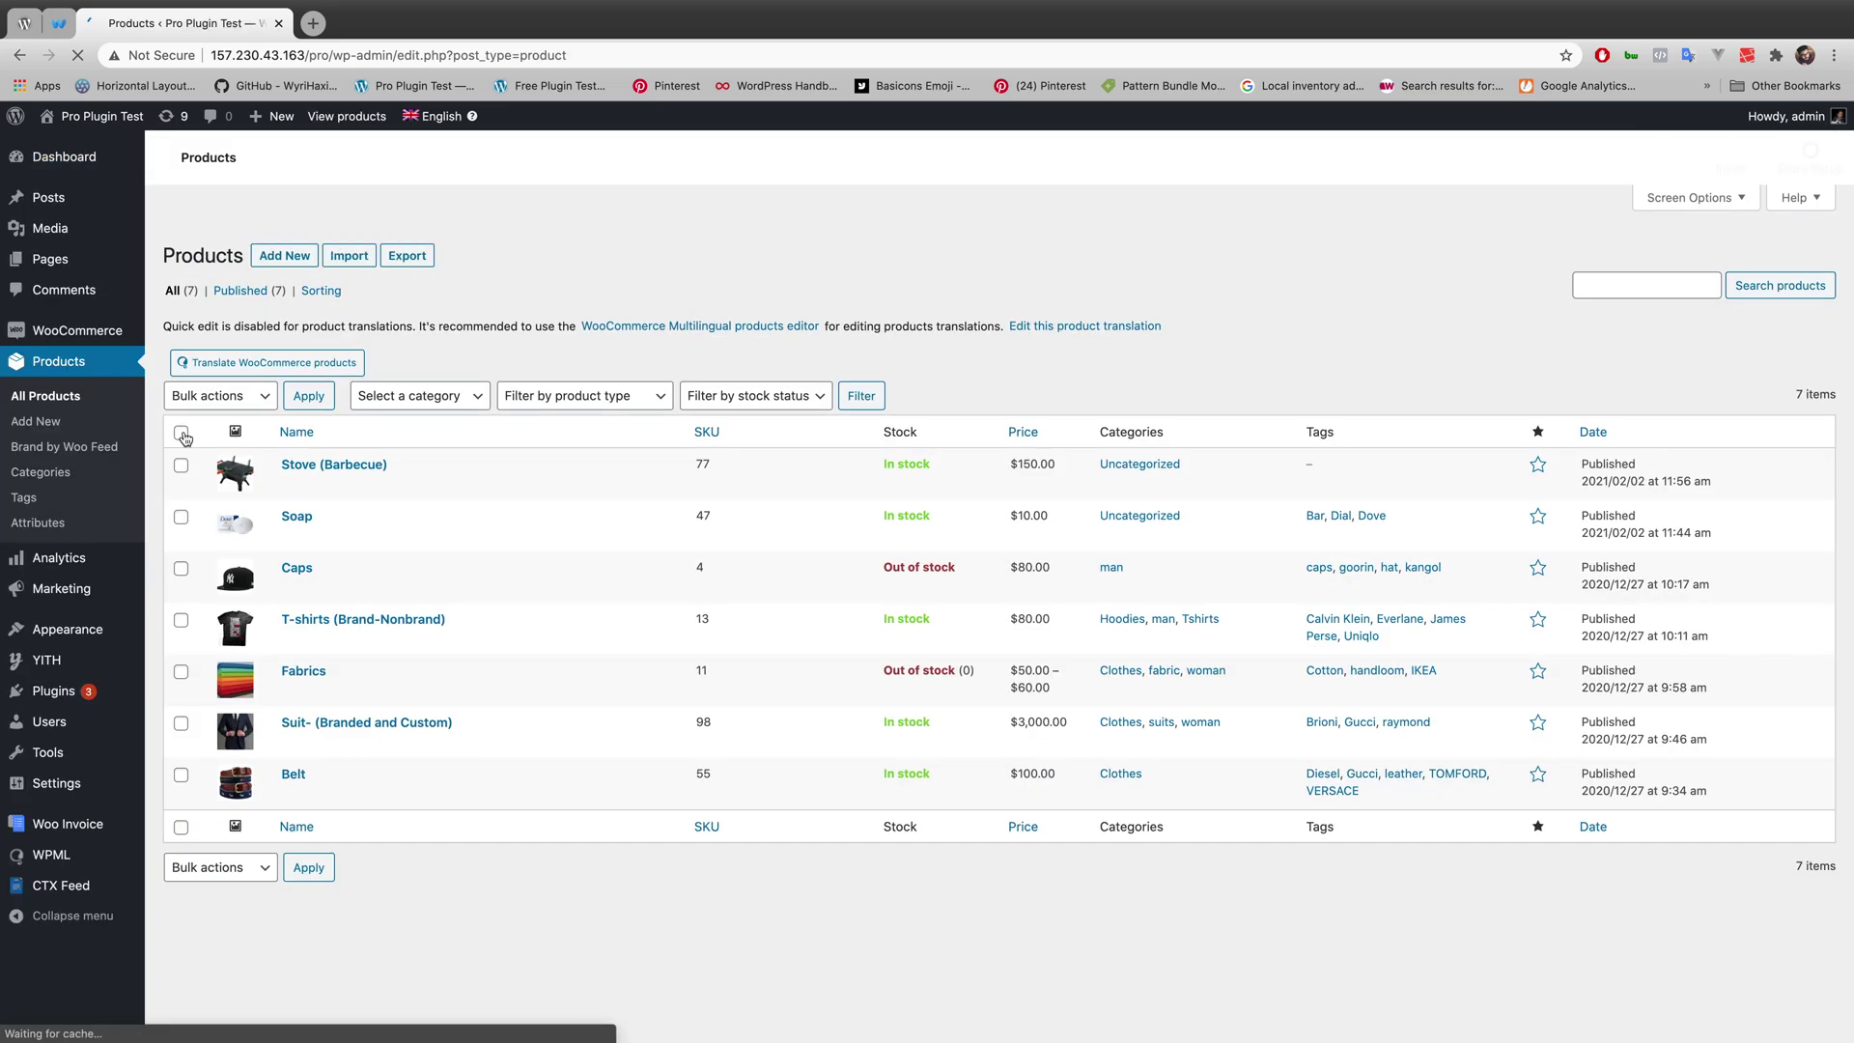
{"action": "scroll", "coordinate": [277, 797], "scroll_direction": "down", "scroll_amount": 3}
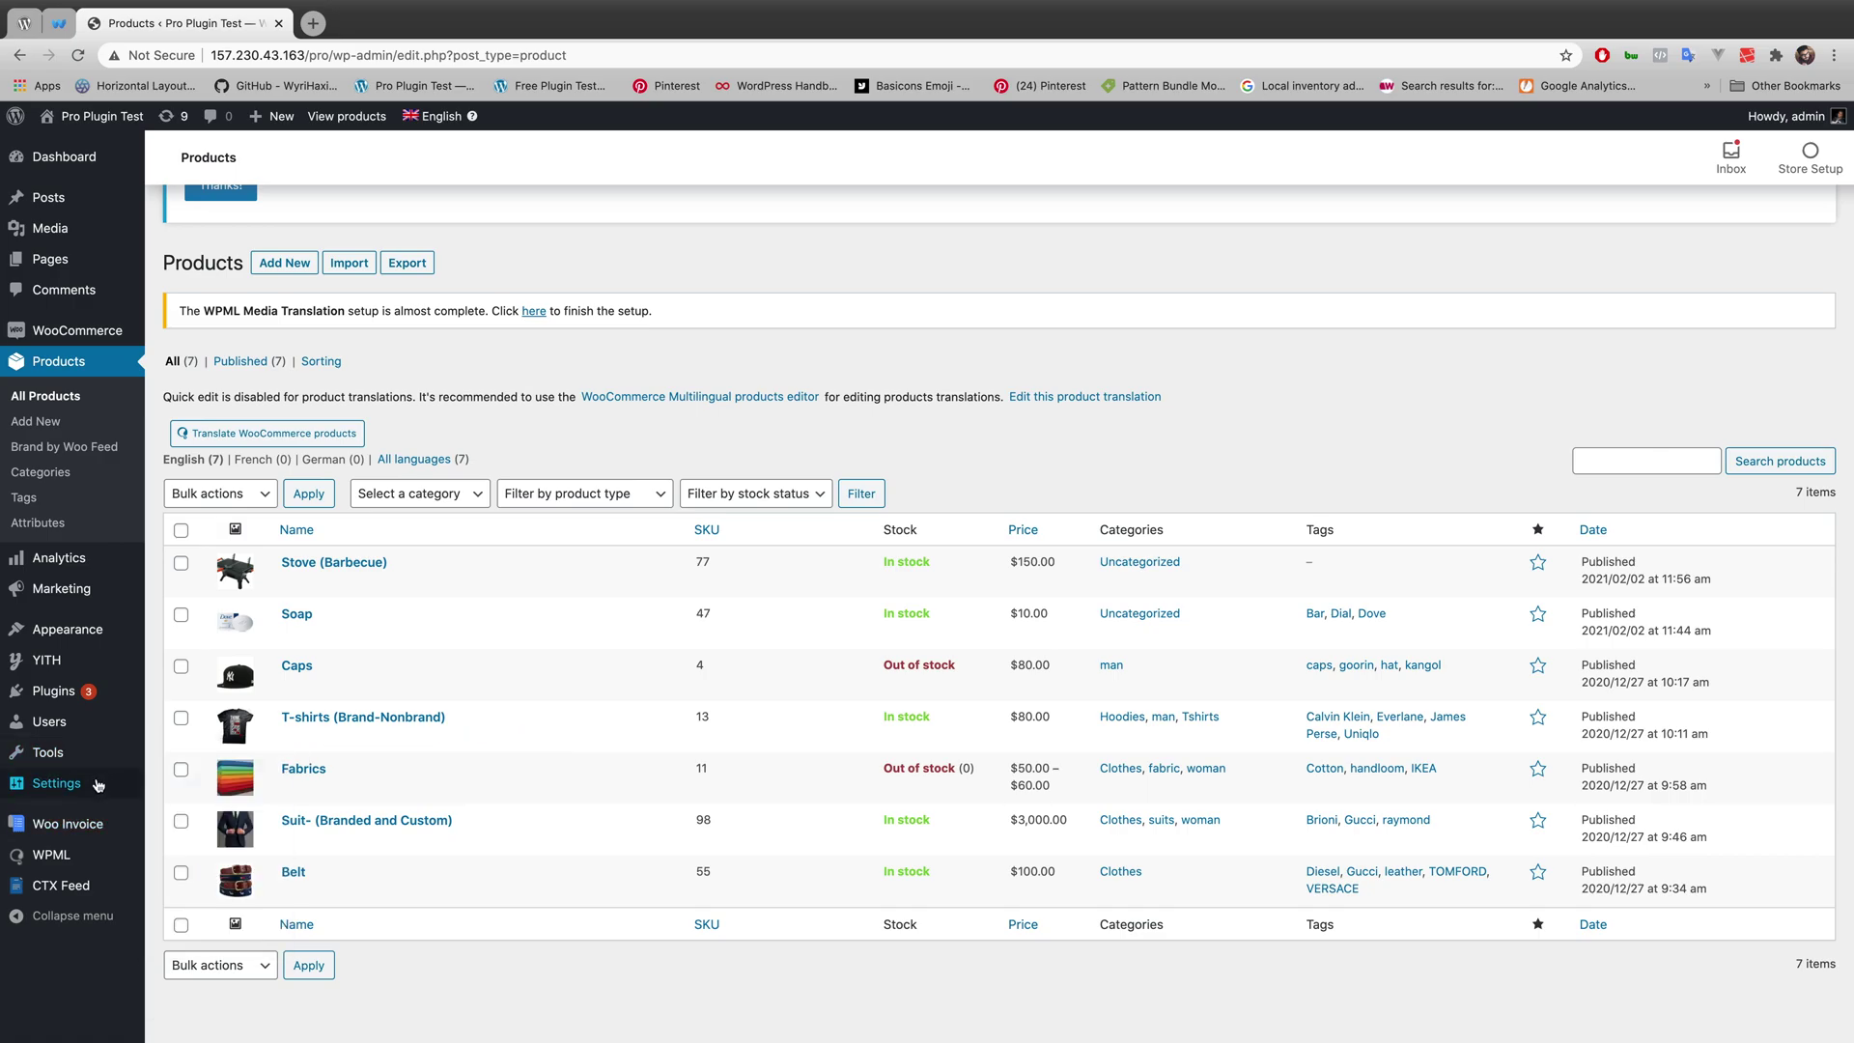
{"action": "left_click", "coordinate": [63, 889]}
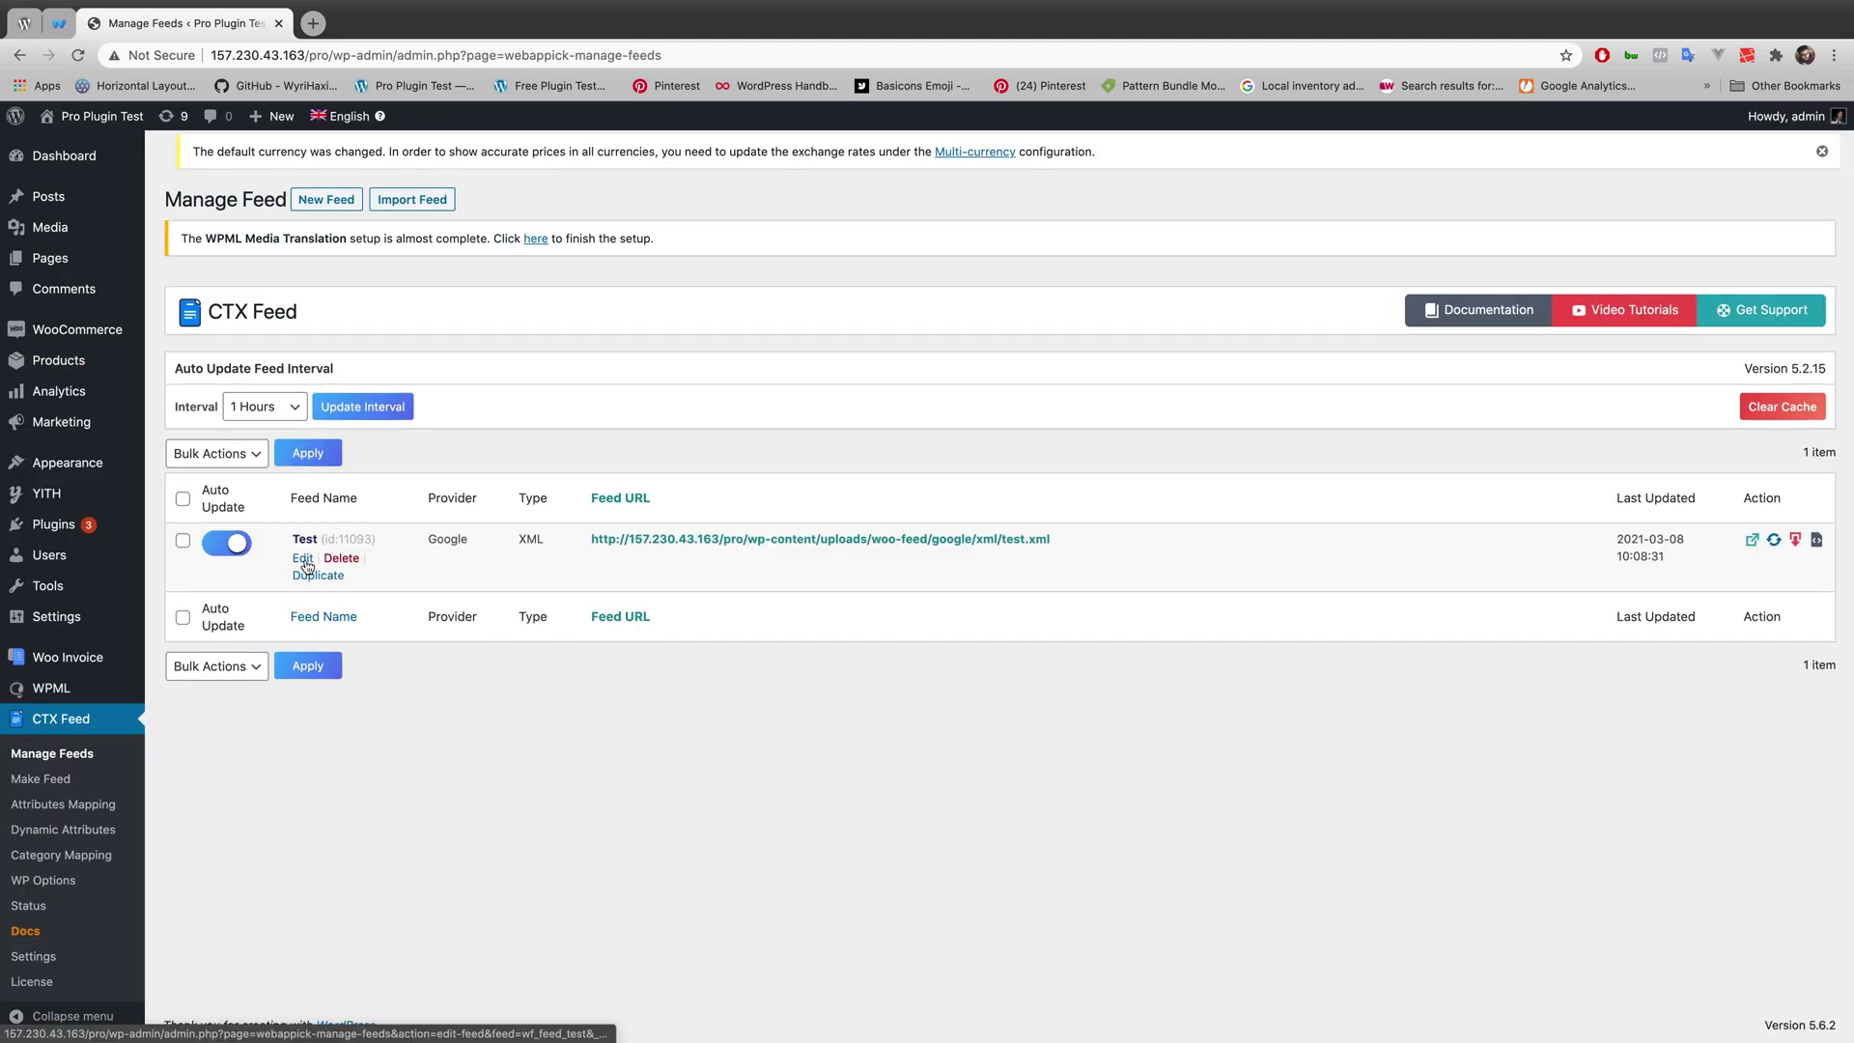
- Open the Test feed's edit page to see First Variation Price and Sum of Variation Quantity
{"action": "left_click", "coordinate": [305, 560]}
{"action": "scroll", "coordinate": [395, 645], "scroll_direction": "down", "scroll_amount": 2}
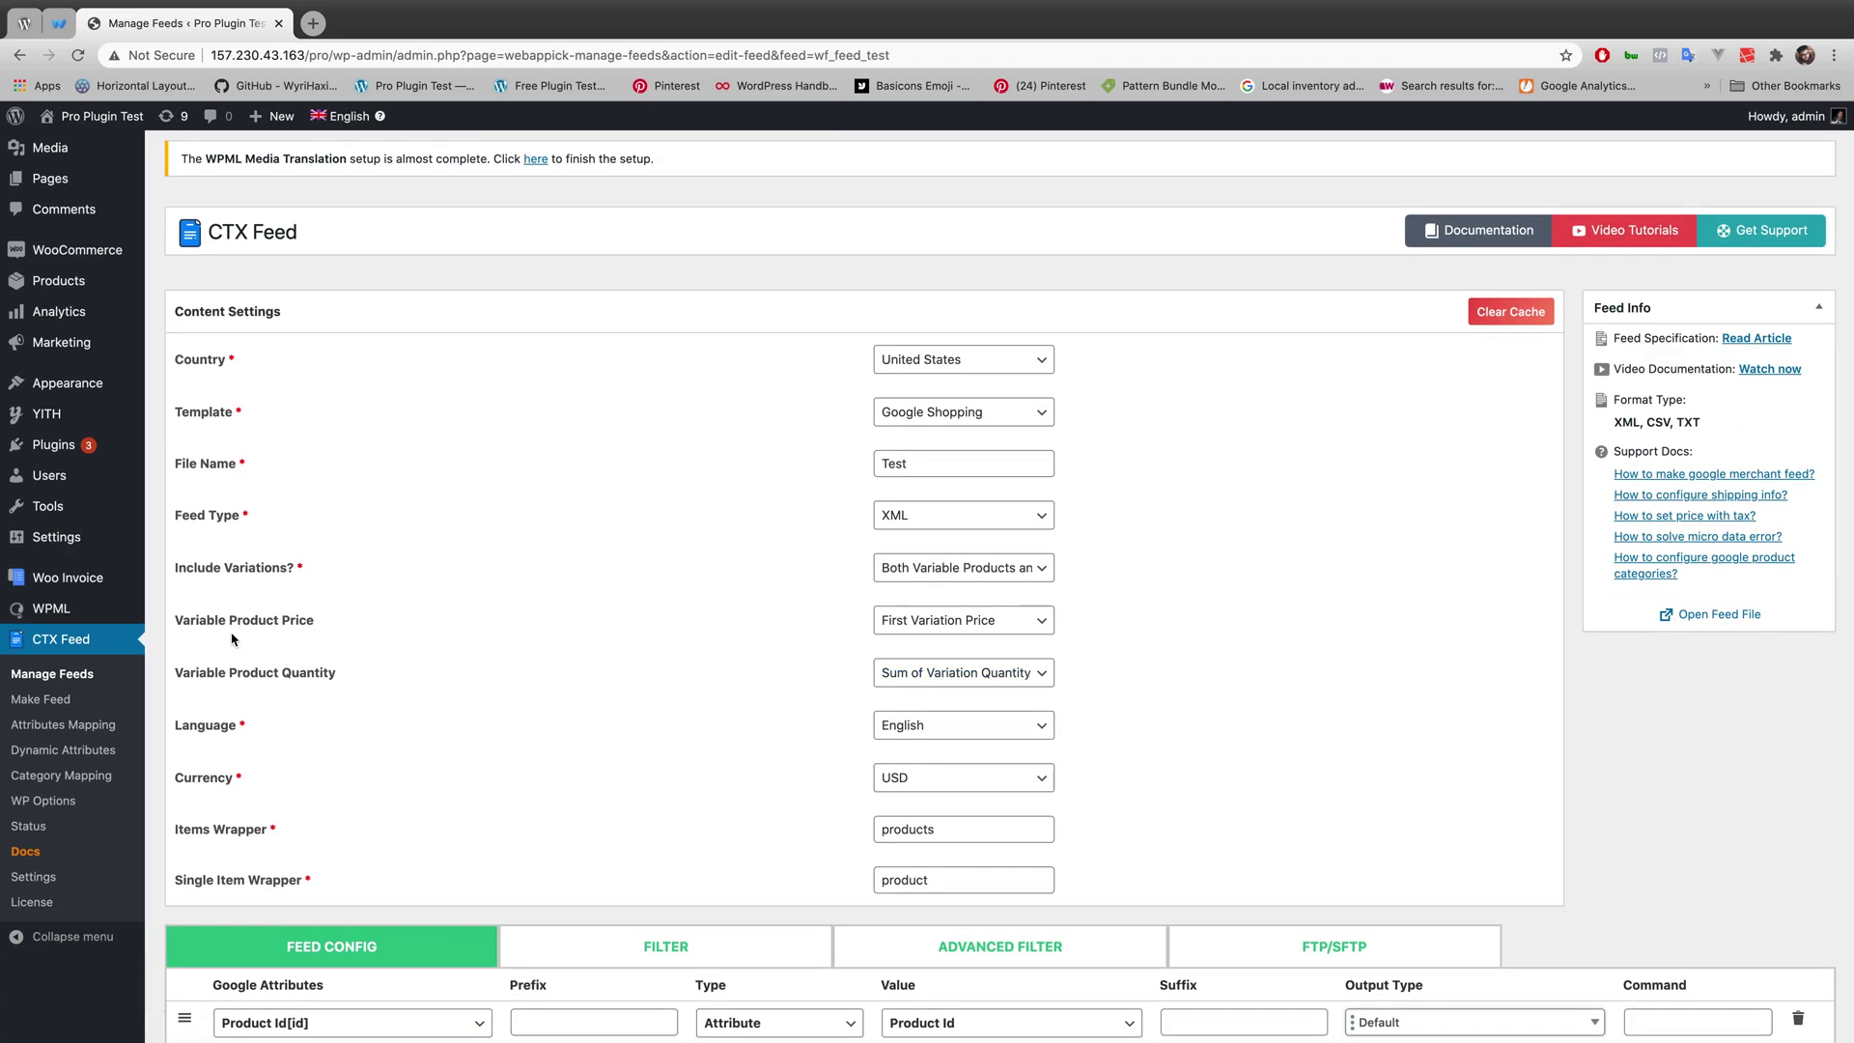
{"action": "scroll", "coordinate": [233, 638], "scroll_direction": "down", "scroll_amount": 1}
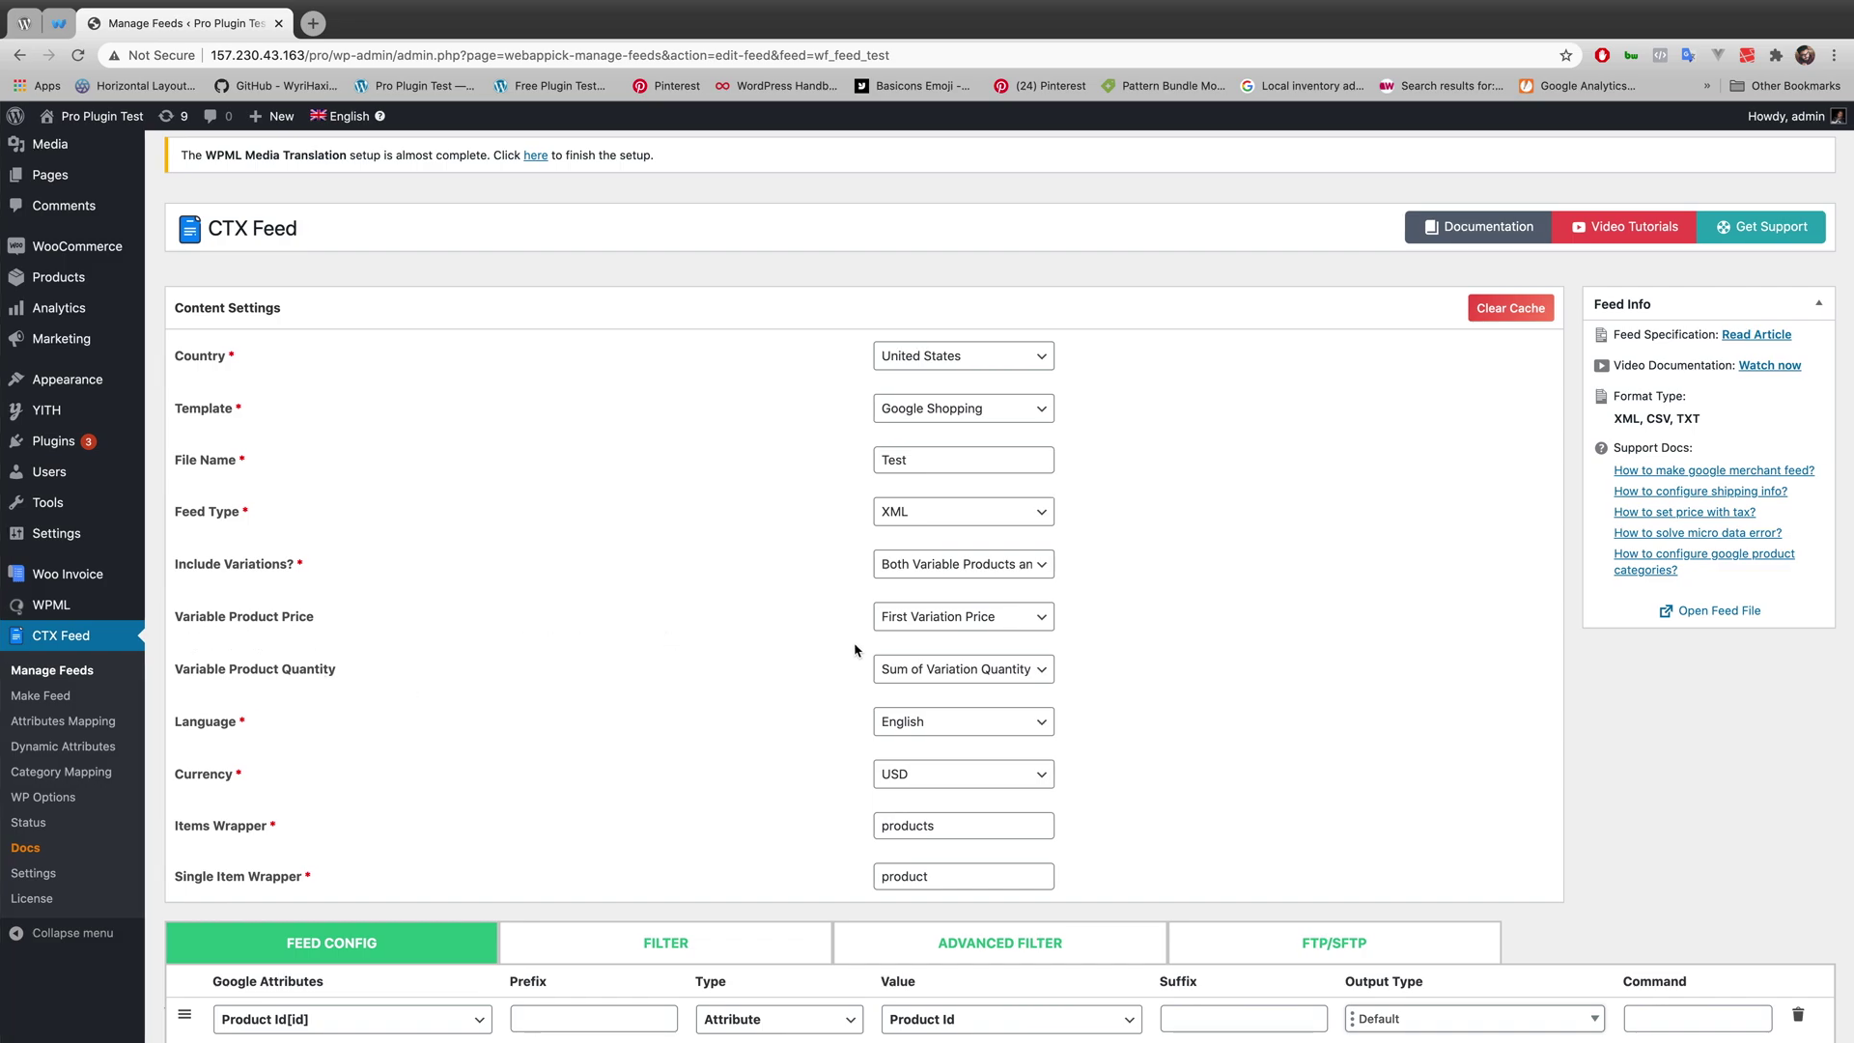
{"action": "left_click", "coordinate": [972, 631]}
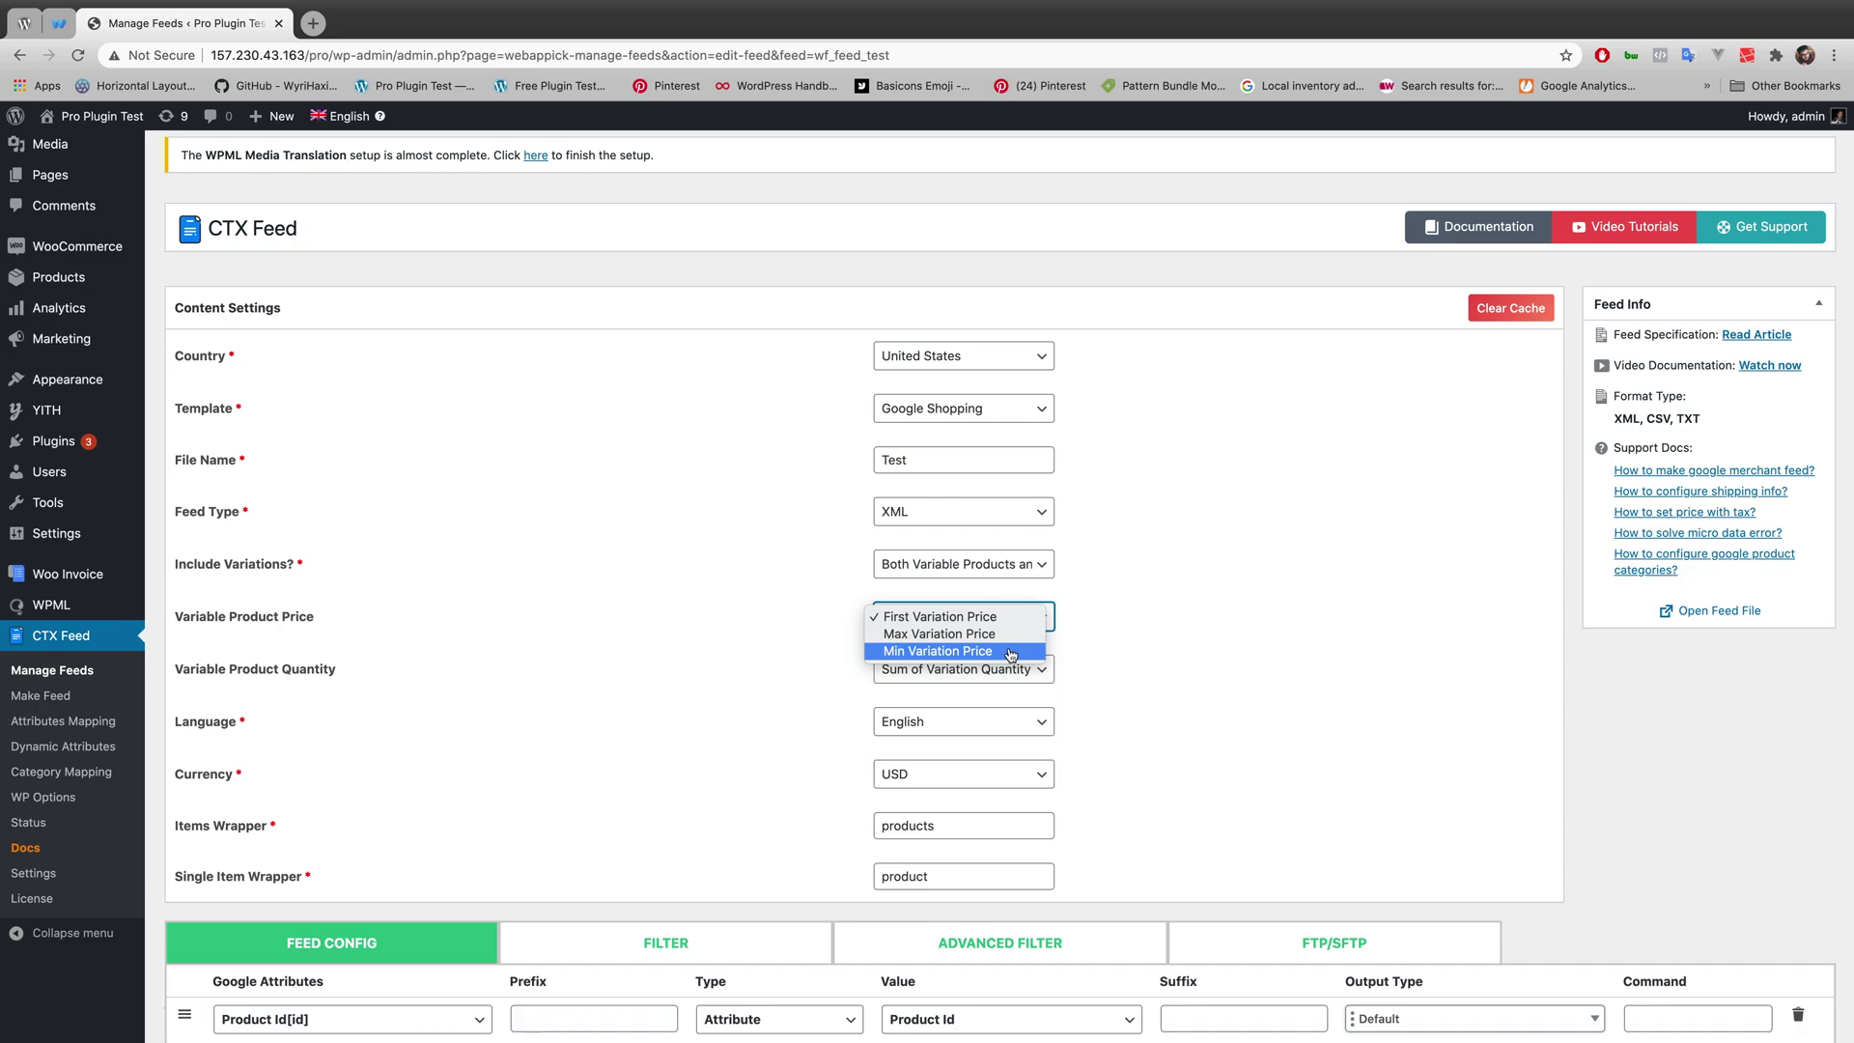
{"action": "left_click", "coordinate": [1149, 654]}
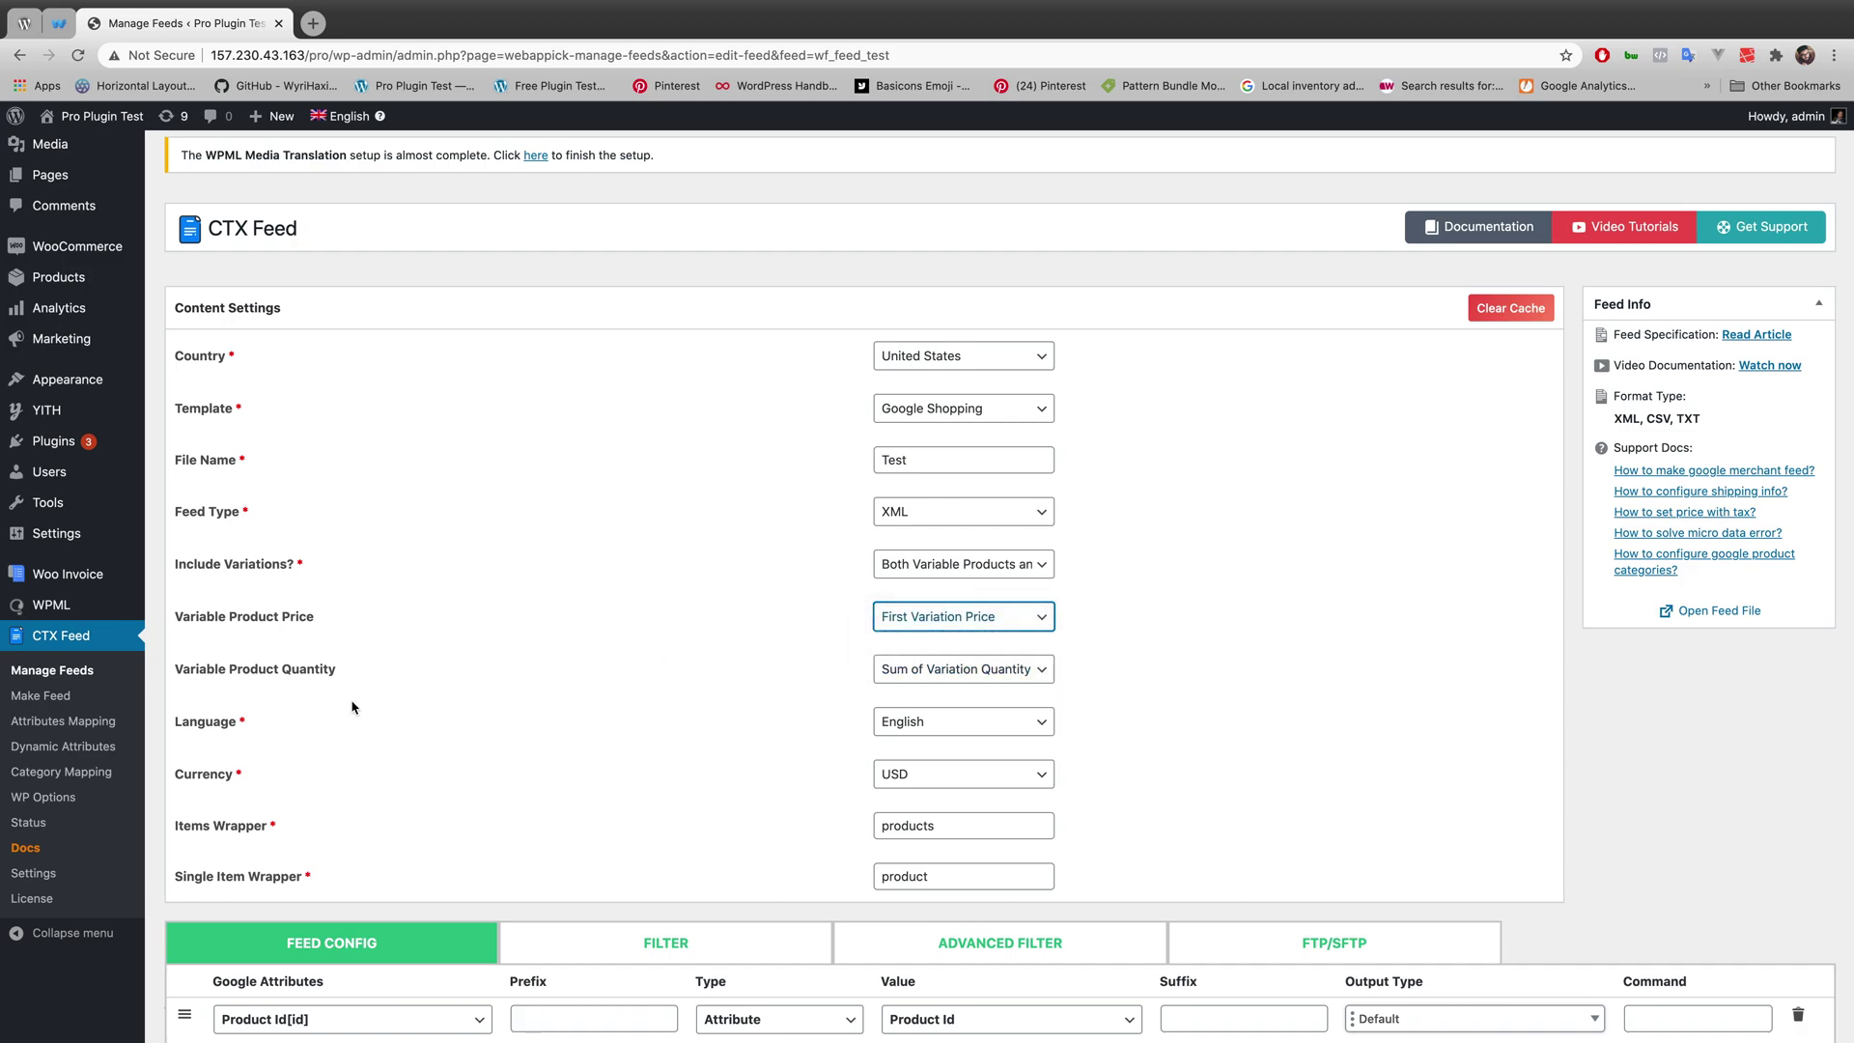
{"action": "left_click", "coordinate": [966, 670]}
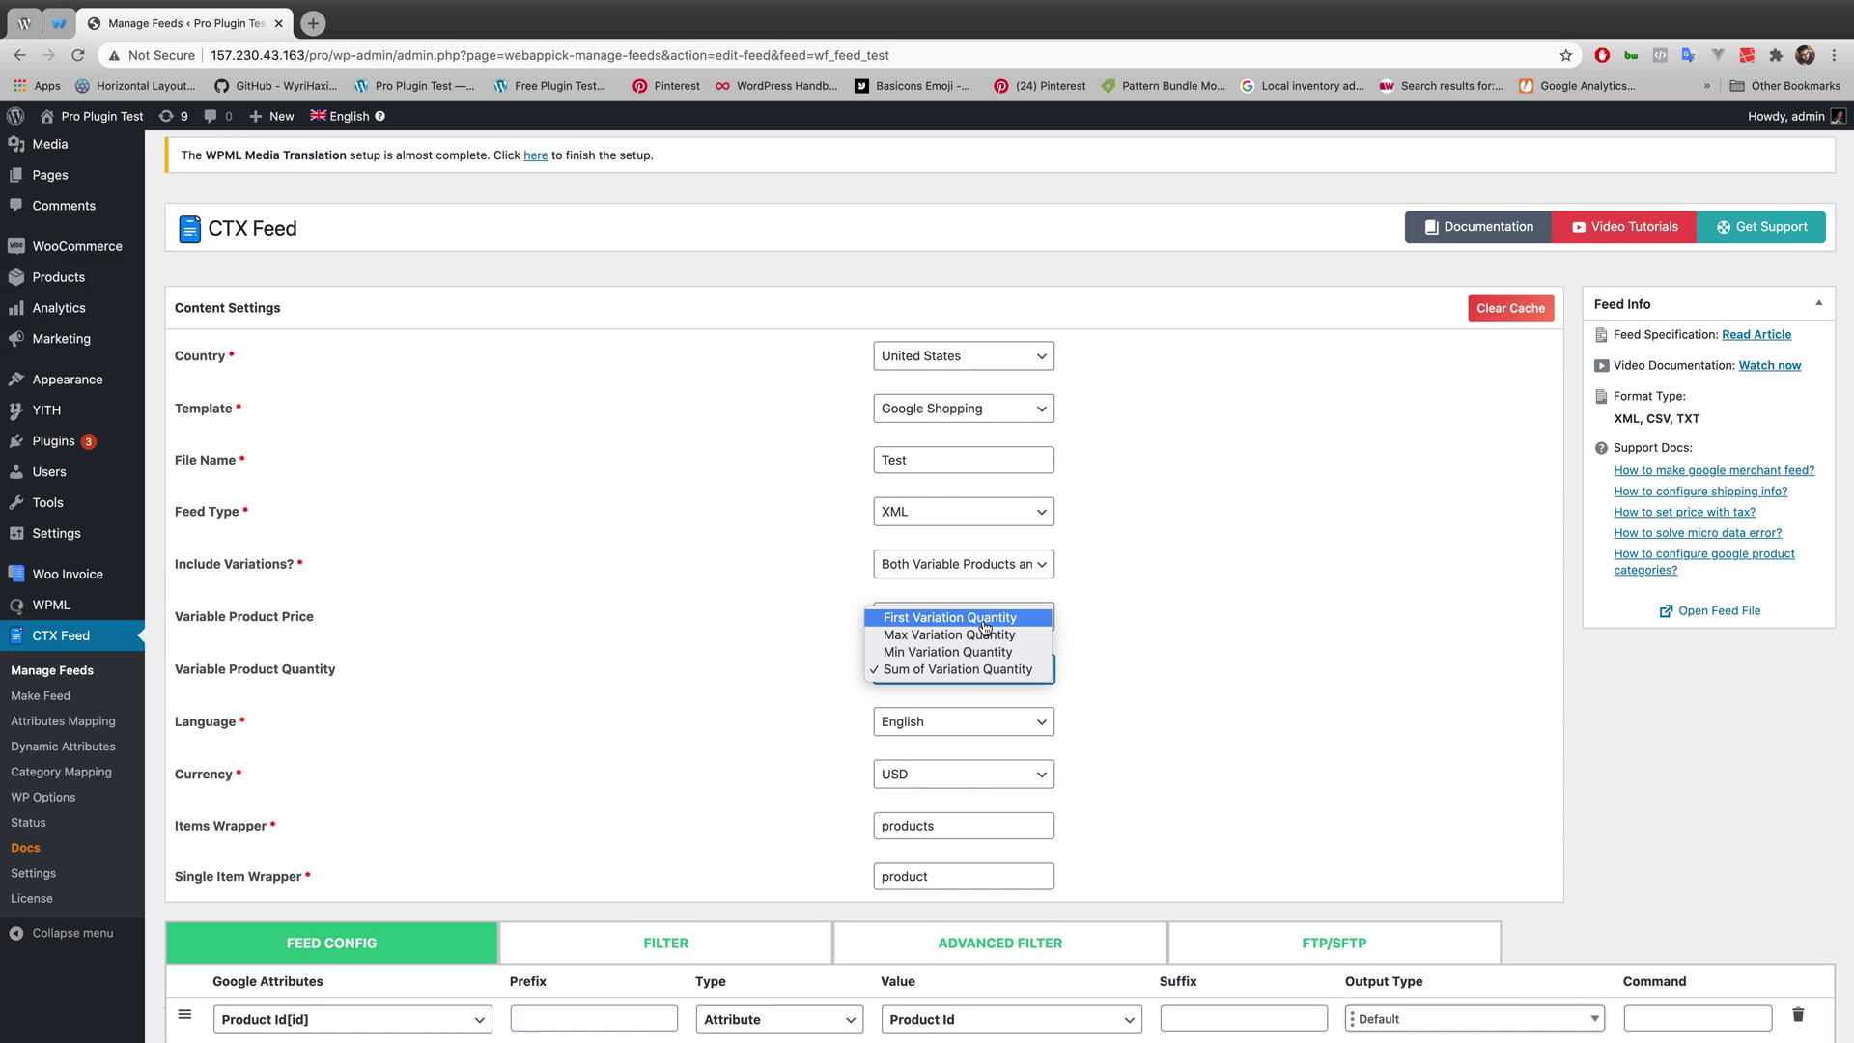
{"action": "left_click", "coordinate": [690, 606]}
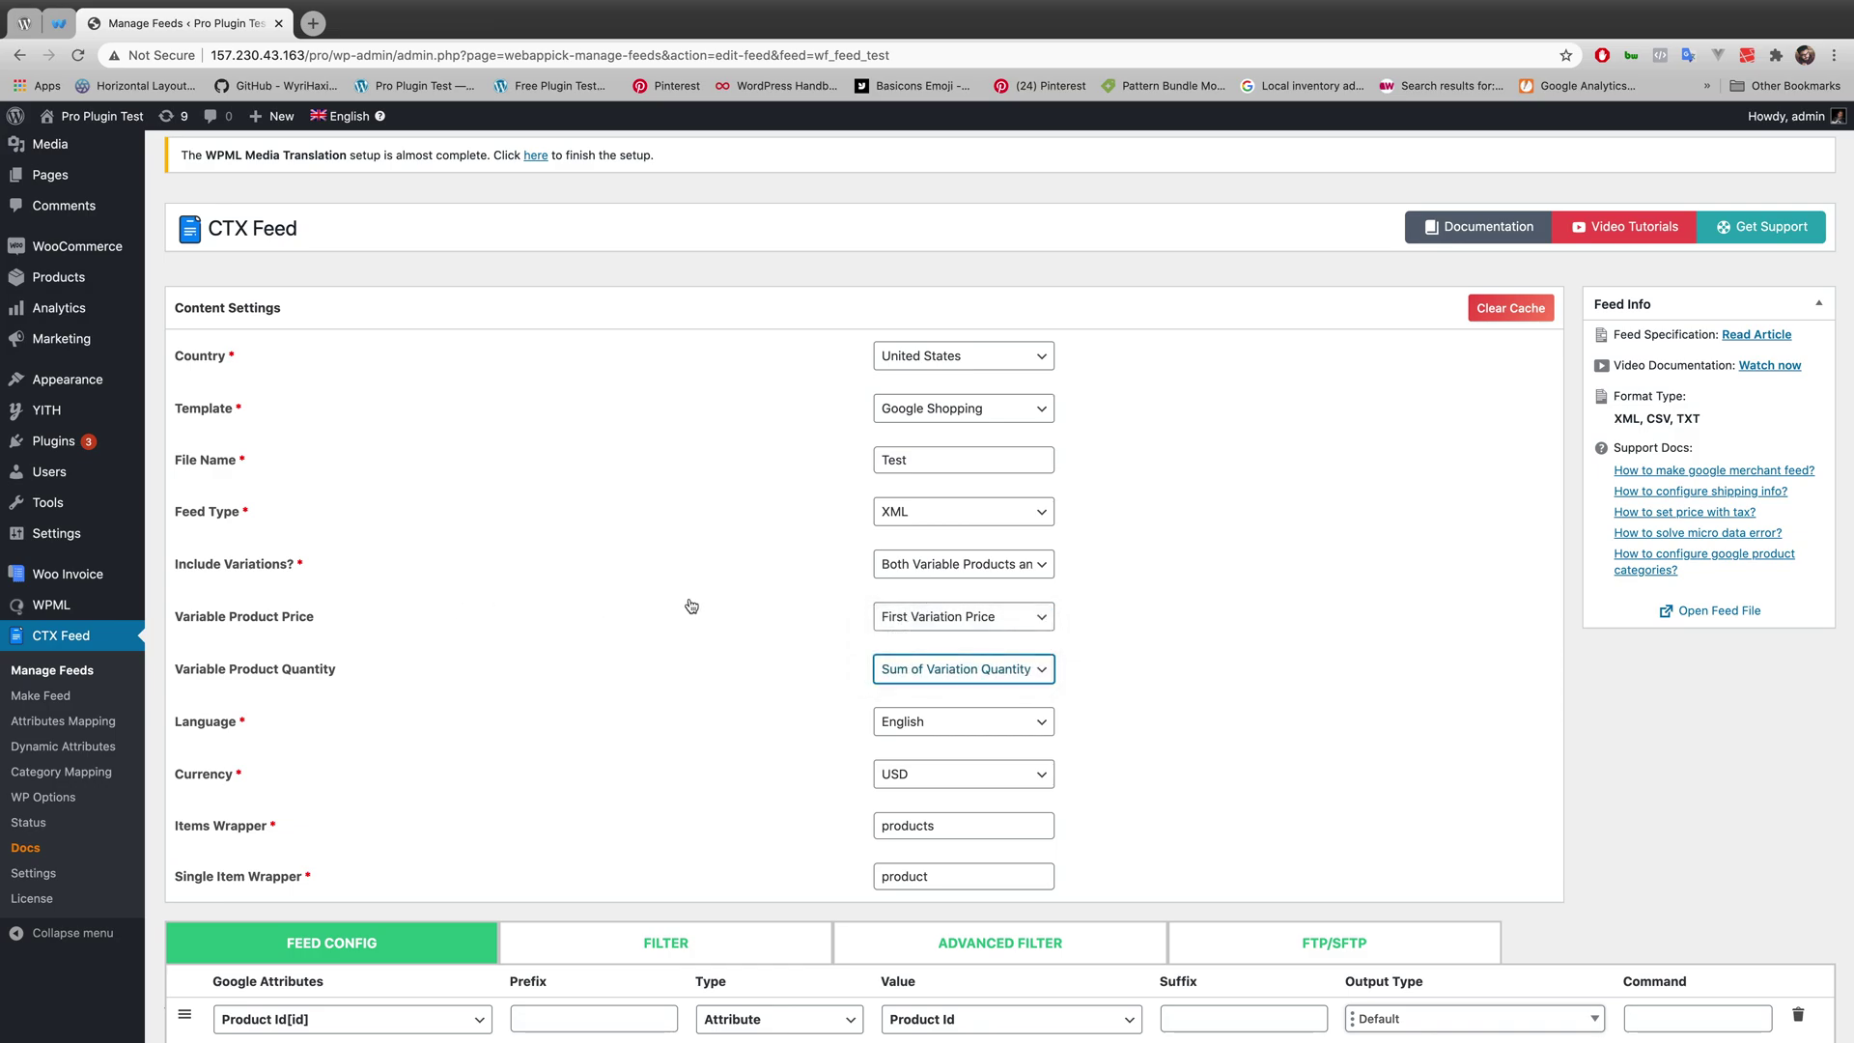
{"action": "left_click", "coordinate": [1027, 570]}
{"action": "left_click", "coordinate": [983, 624]}
{"action": "left_click", "coordinate": [983, 623]}
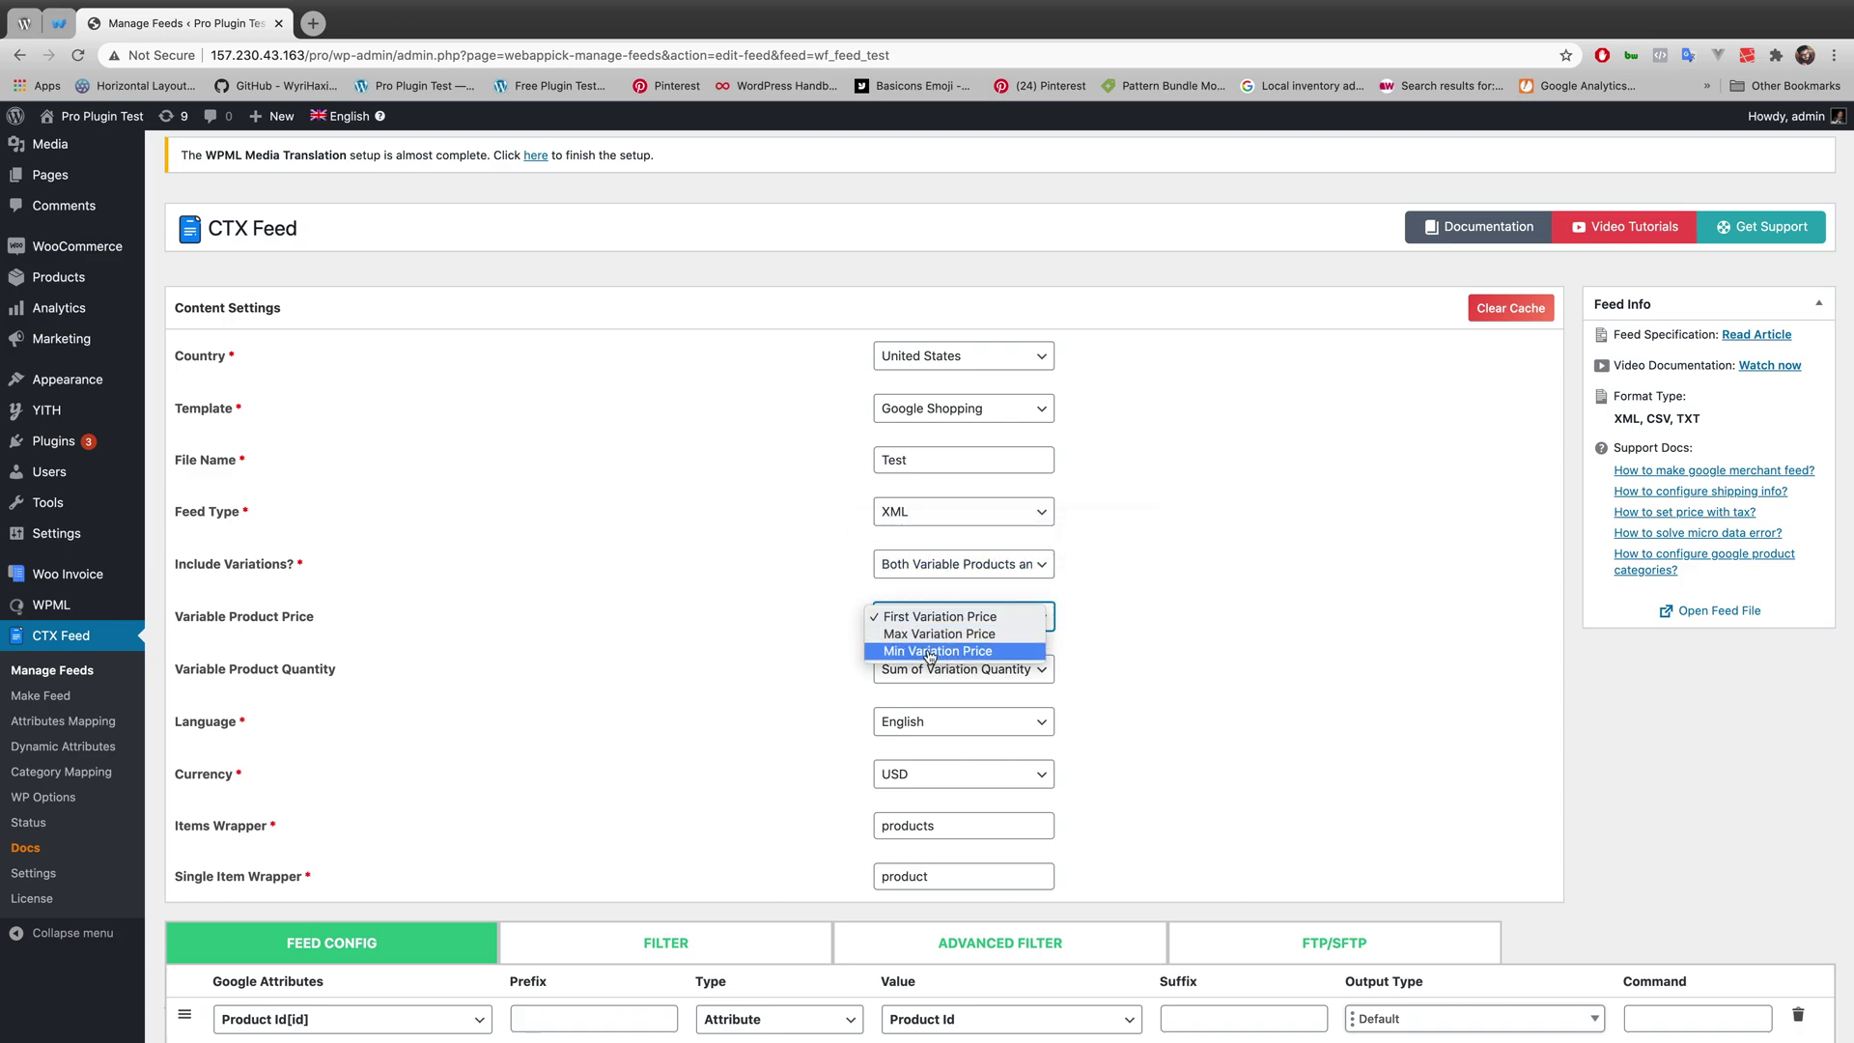
- Set Variable Product Price to Min Variation Price and Variable Product Quantity to Max Variation Quantity
{"action": "left_click", "coordinate": [940, 652]}
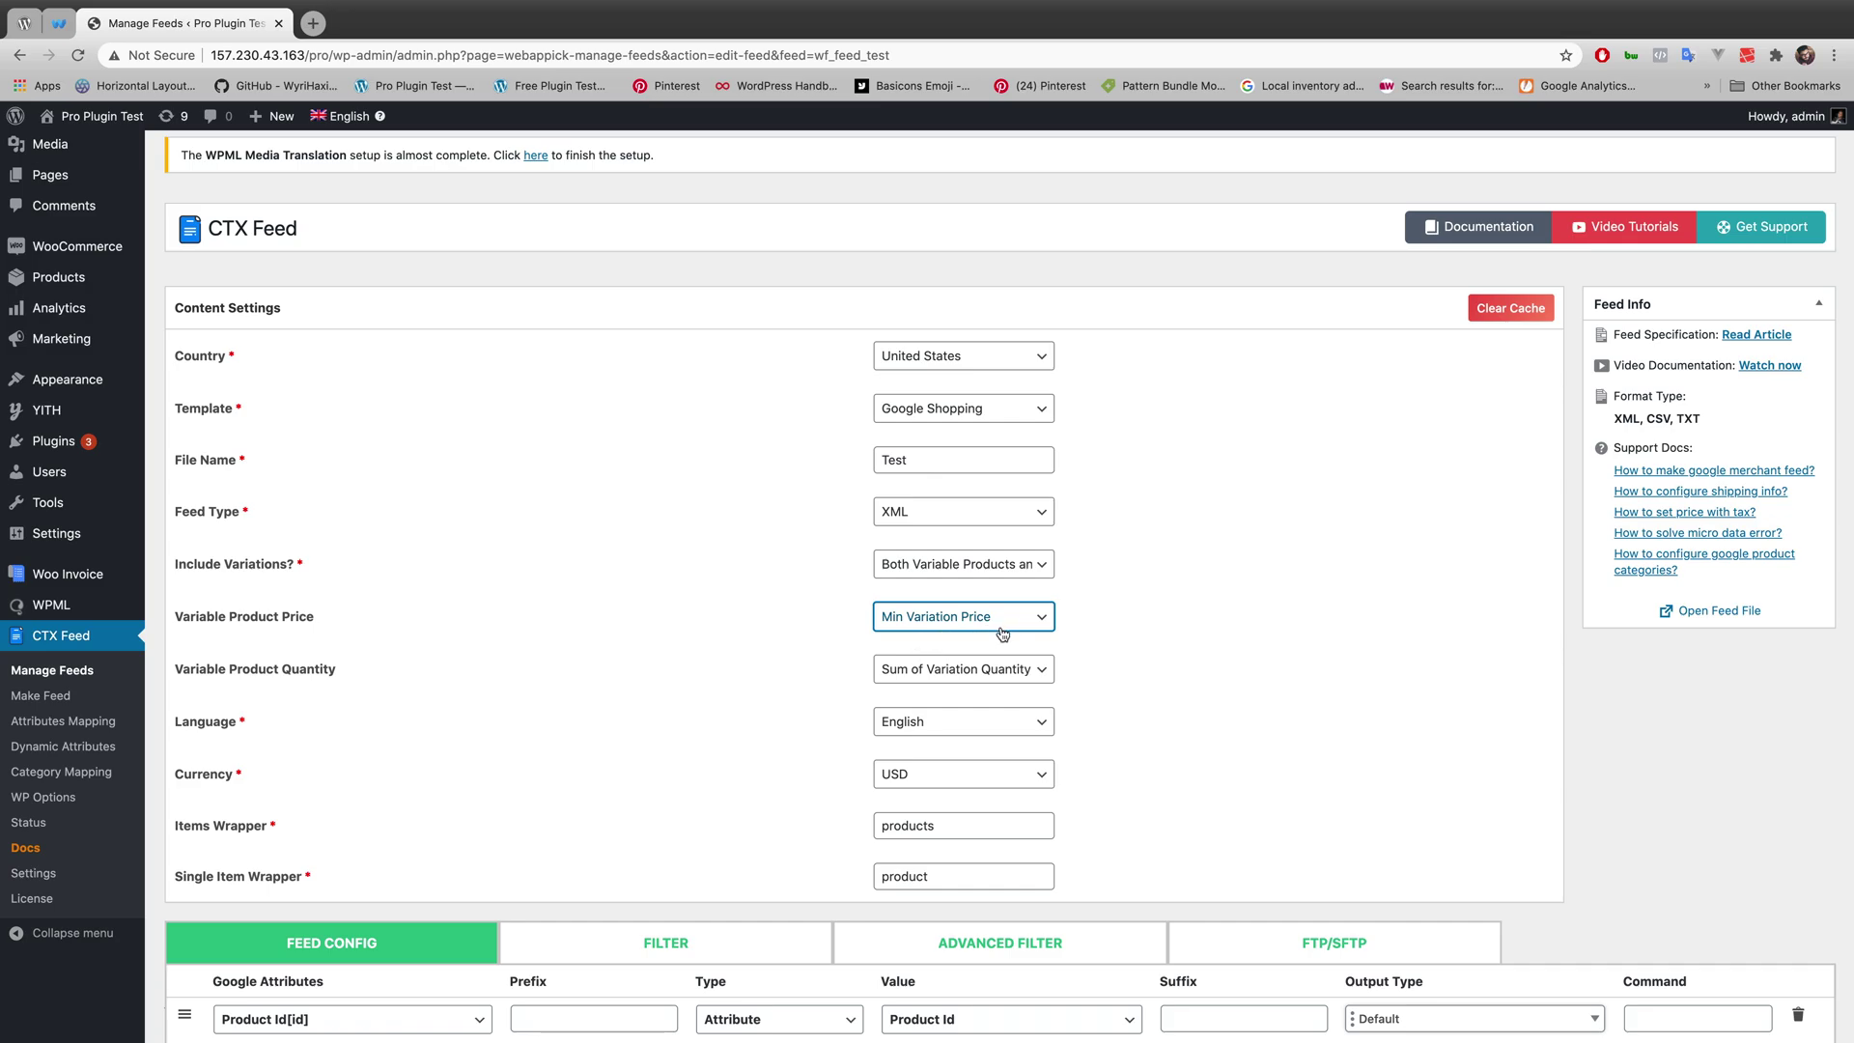
{"action": "scroll", "coordinate": [1002, 633], "scroll_direction": "down", "scroll_amount": 1}
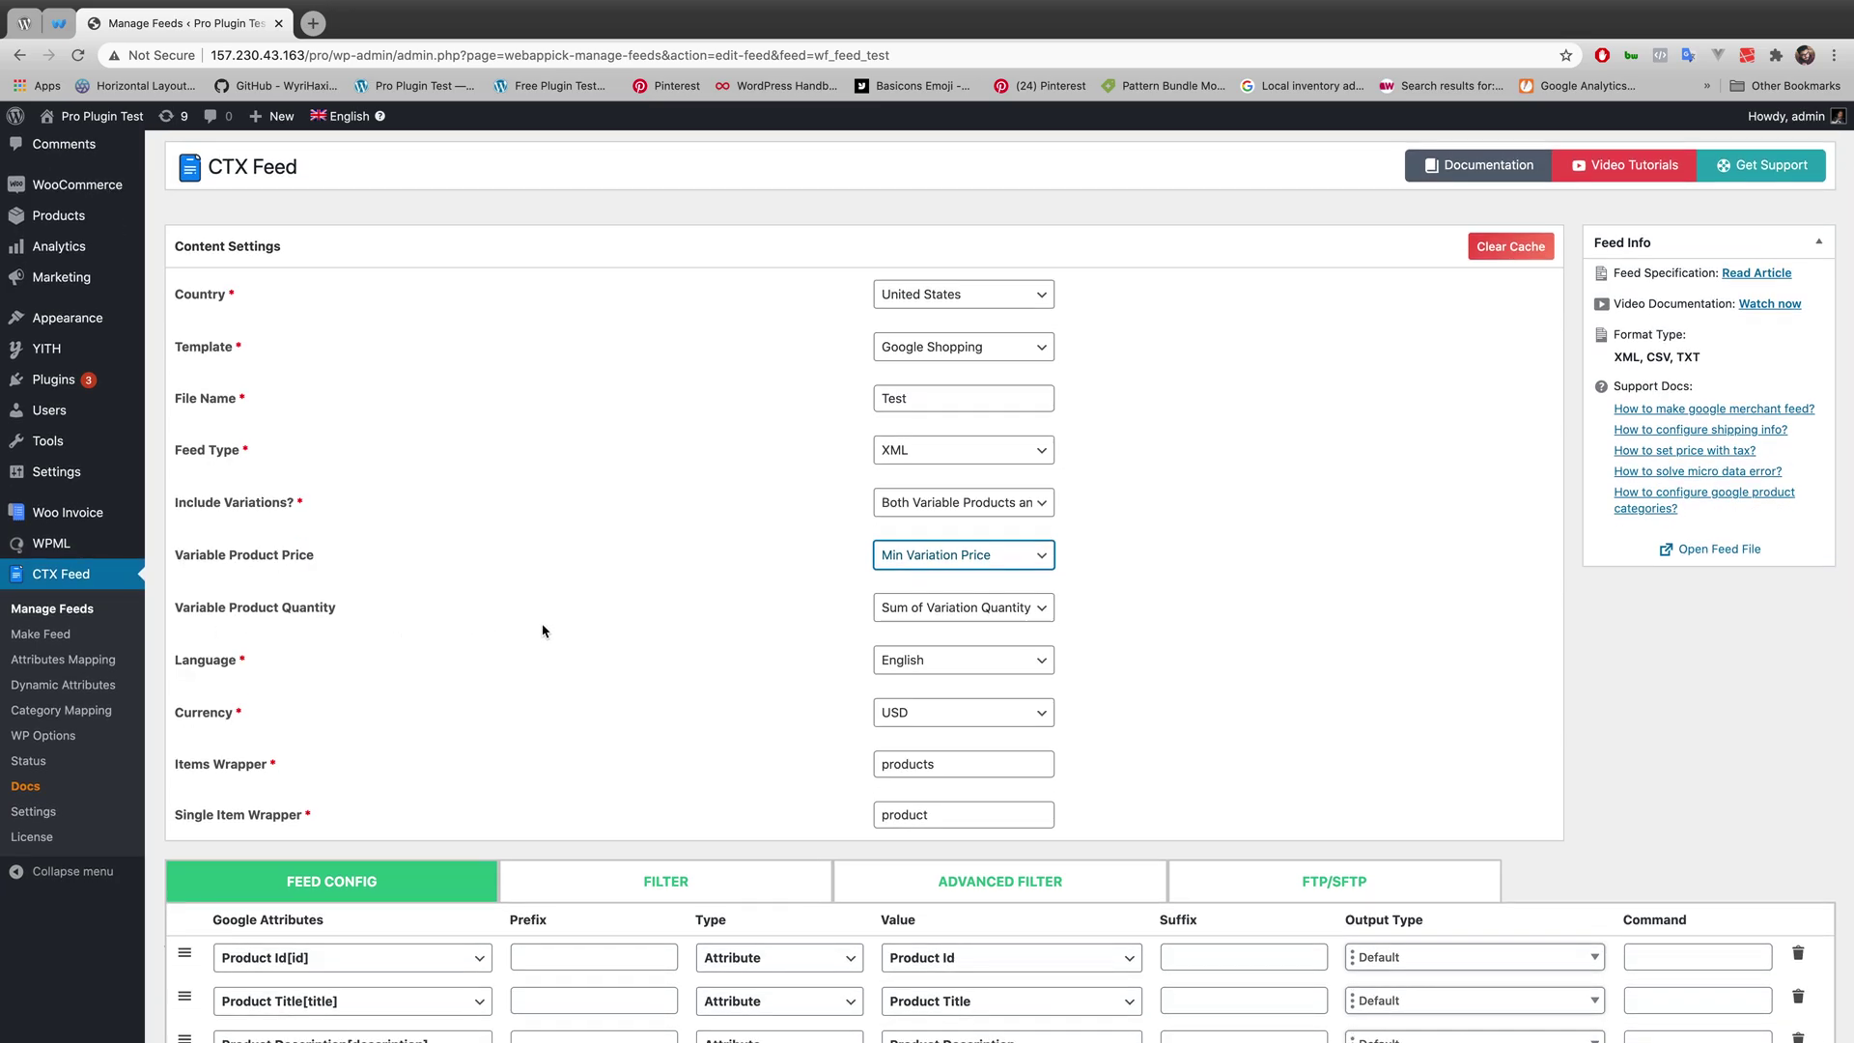
{"action": "left_click", "coordinate": [954, 608]}
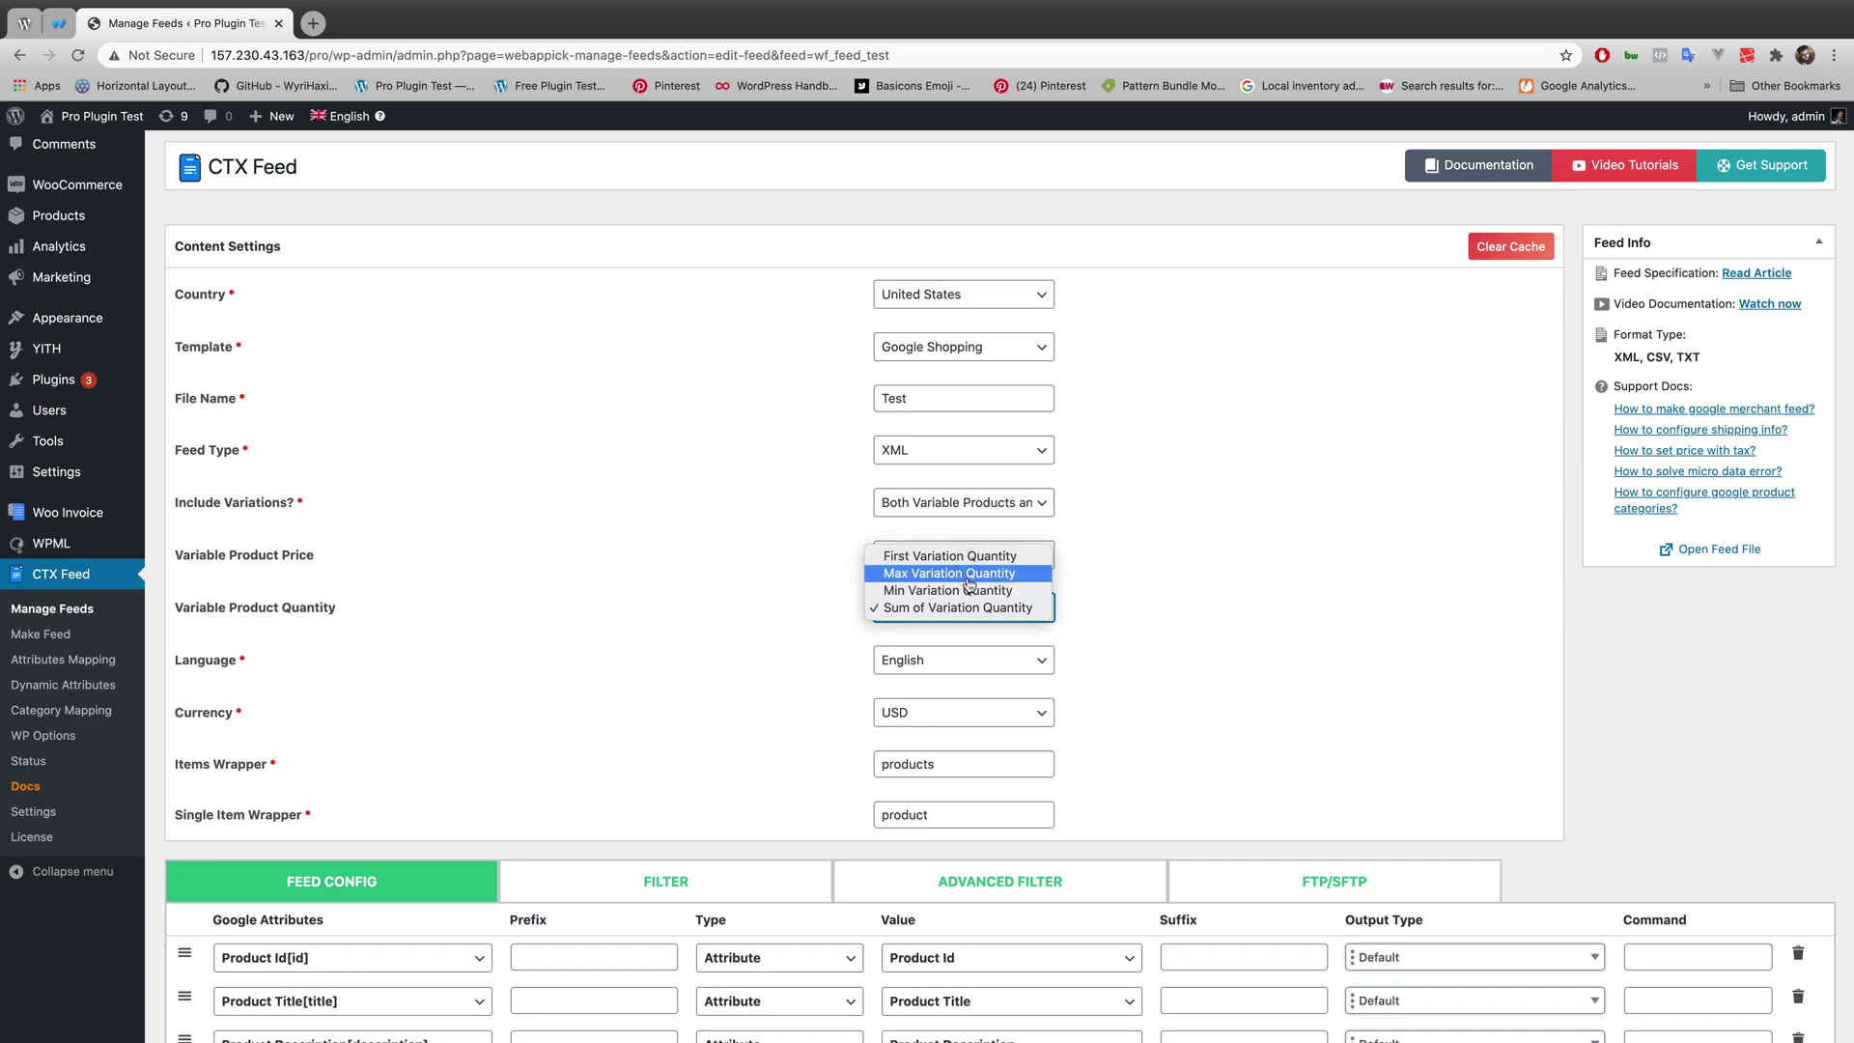
{"action": "left_click", "coordinate": [969, 577]}
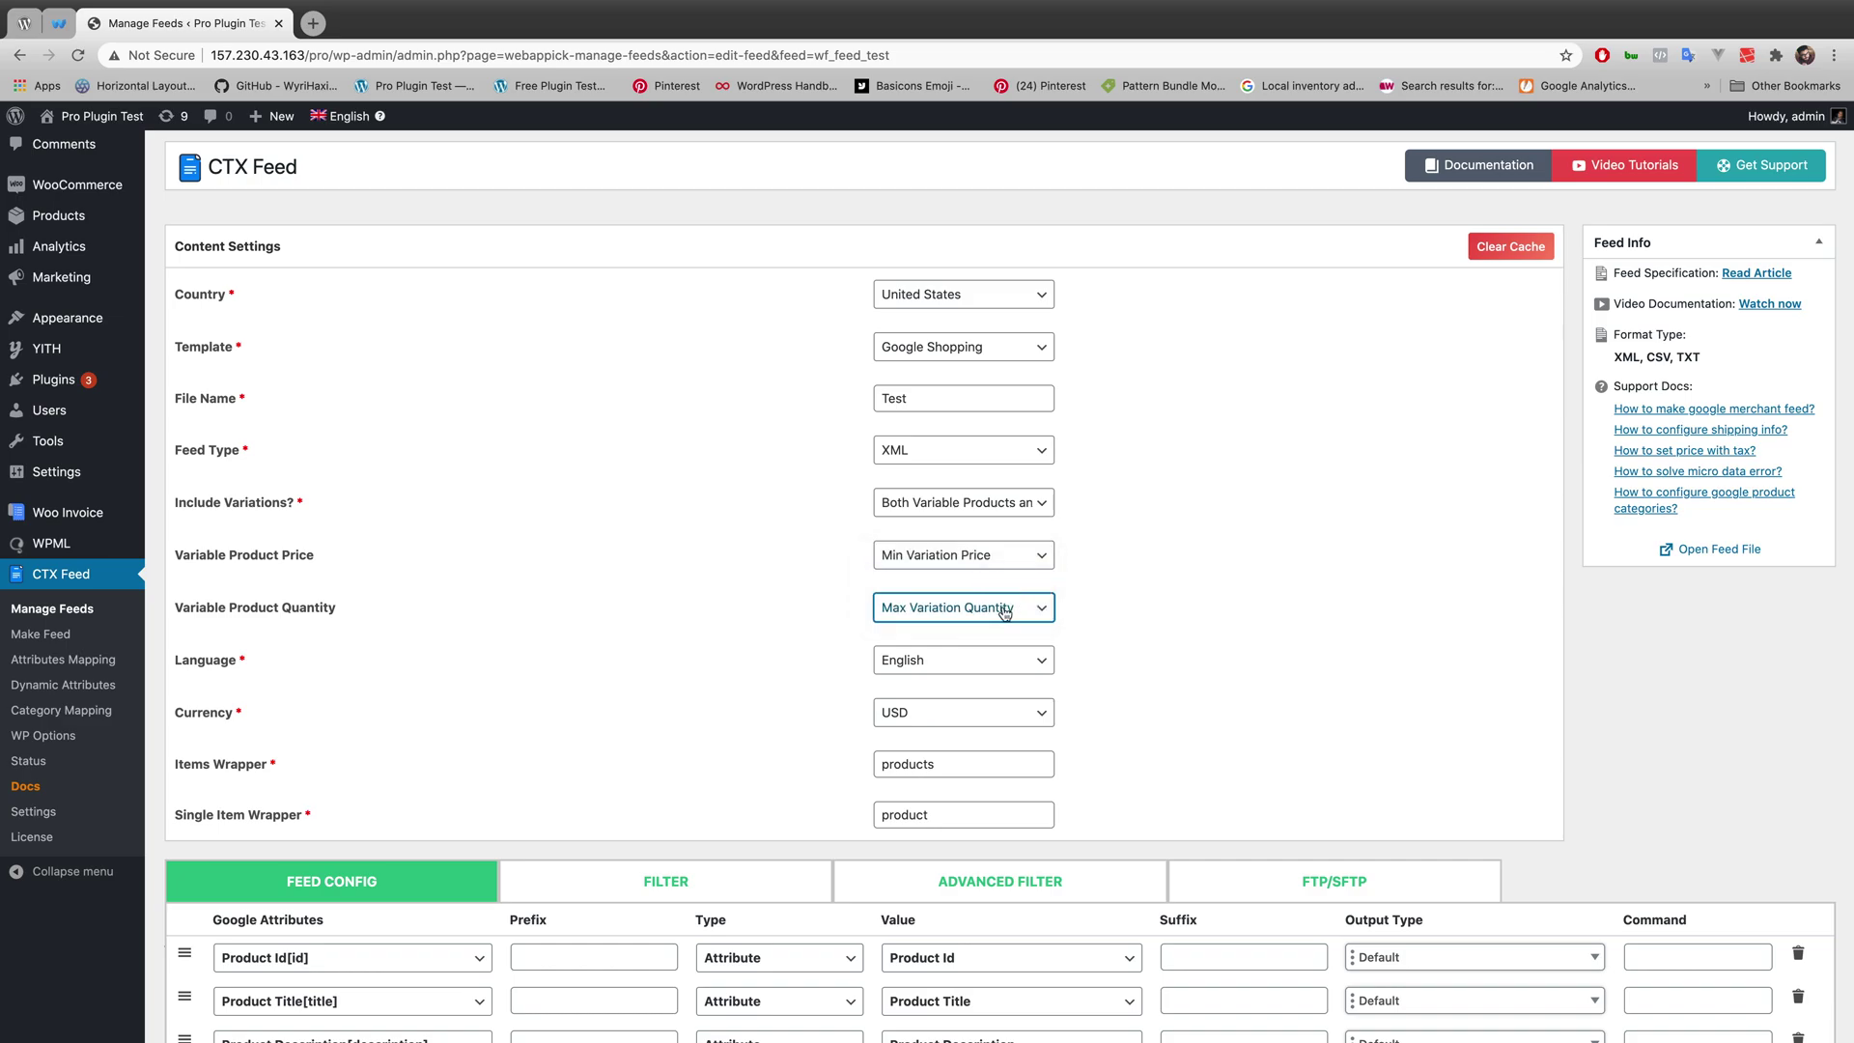
- Update and regenerate the Test feed, then open the generated test.xml
{"action": "scroll", "coordinate": [1004, 610], "scroll_direction": "down", "scroll_amount": 15}
{"action": "left_click", "coordinate": [1680, 1016]}
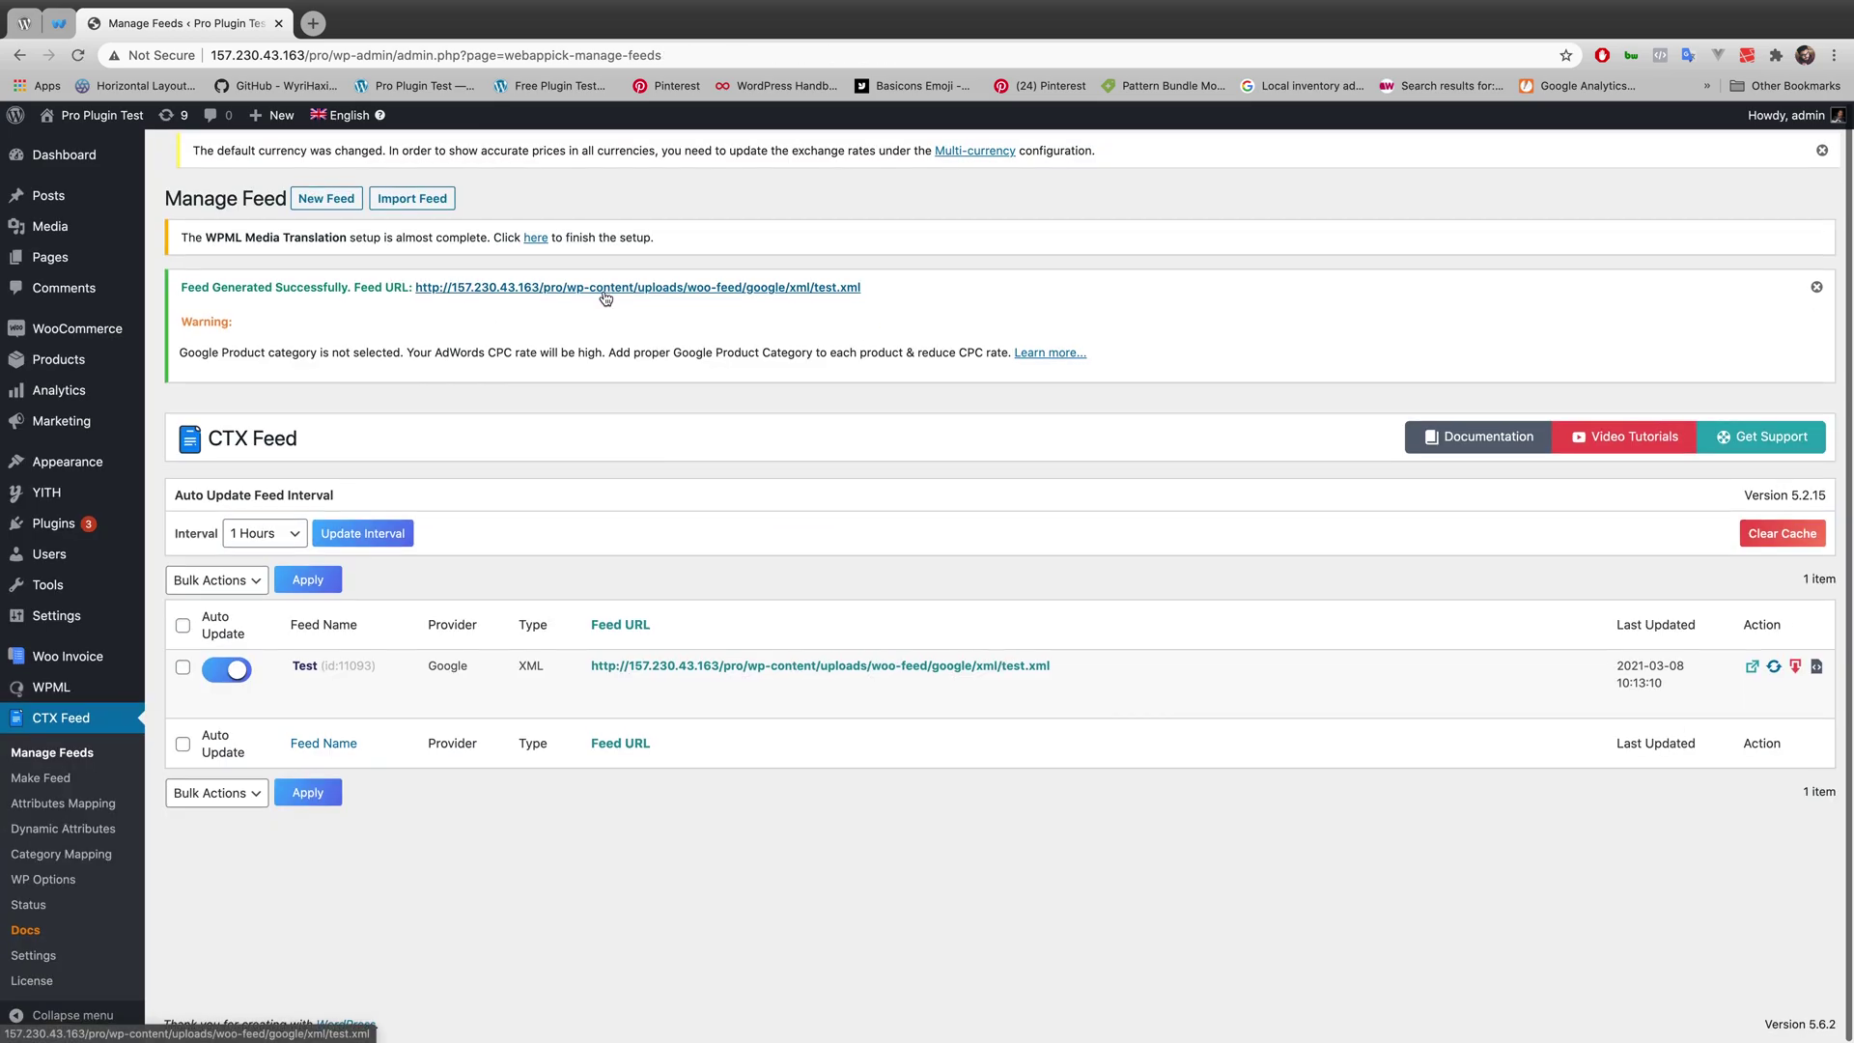
{"action": "left_click", "coordinate": [605, 292]}
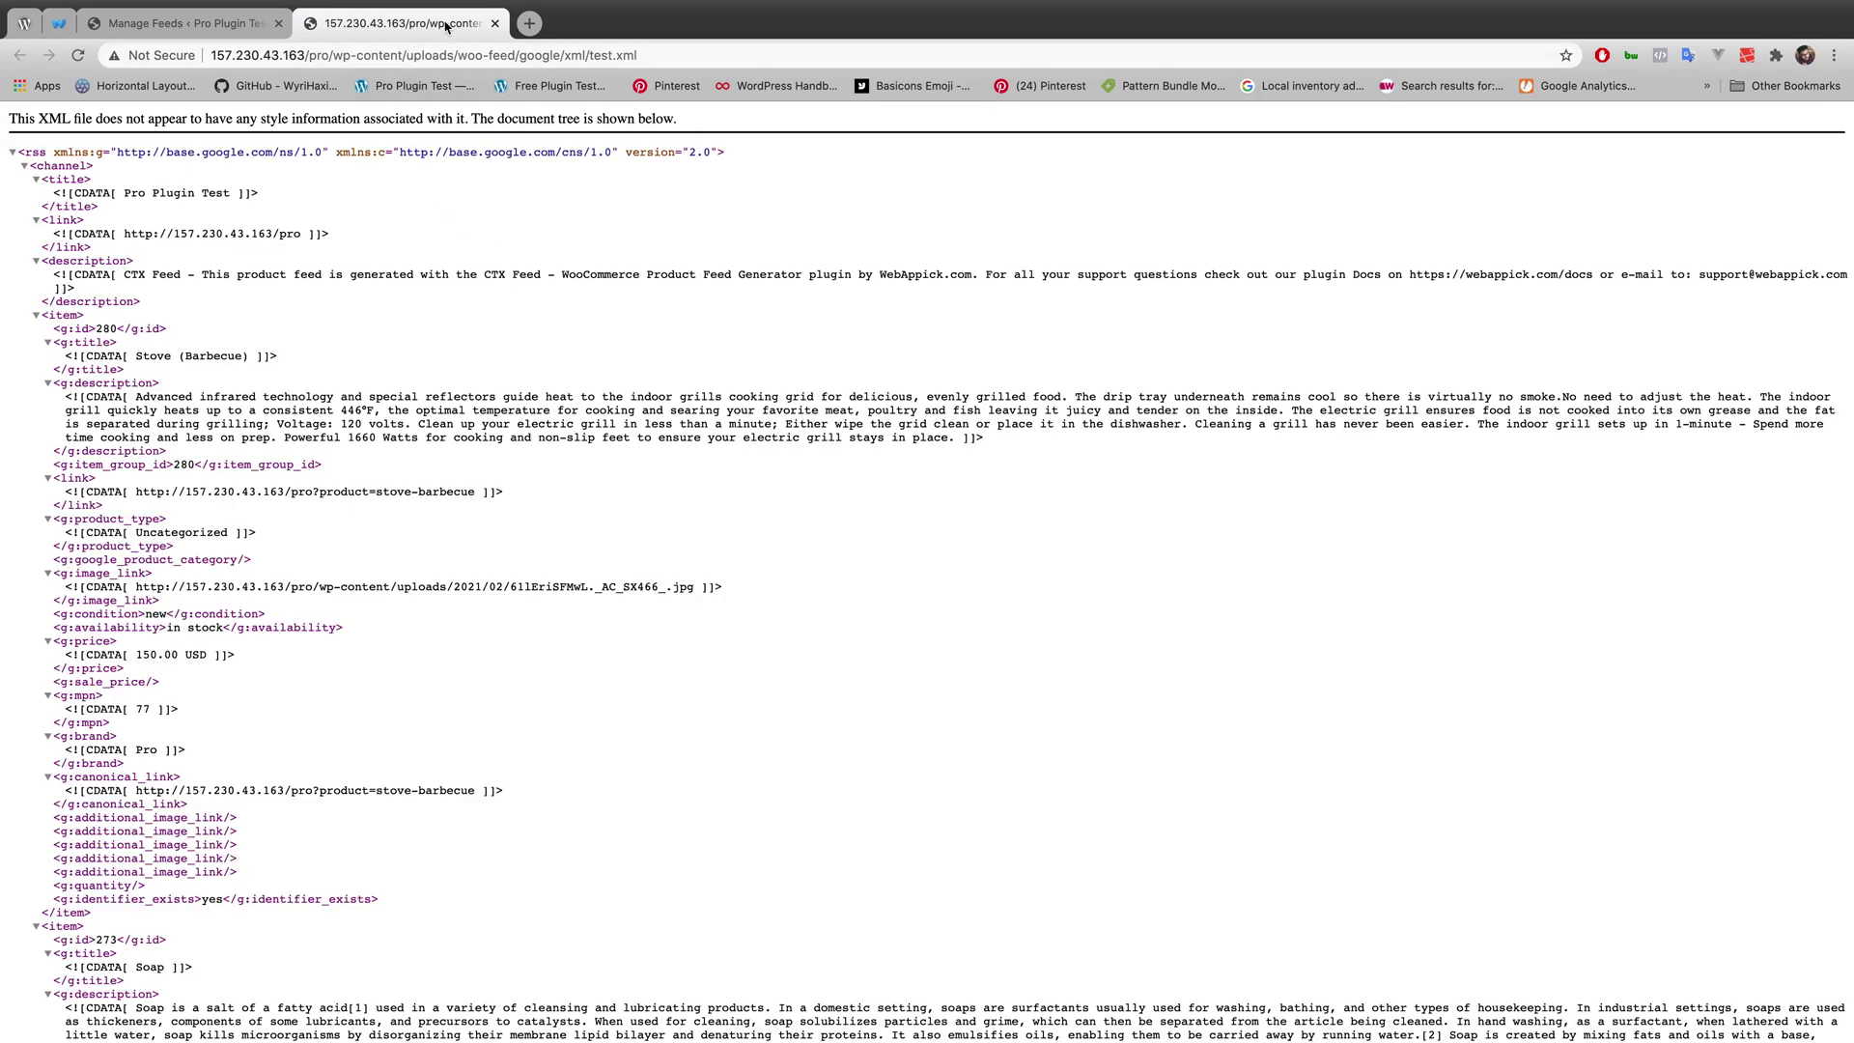
- Return to Manage Feeds and open All Products in a new tab
{"action": "left_click", "coordinate": [254, 28]}
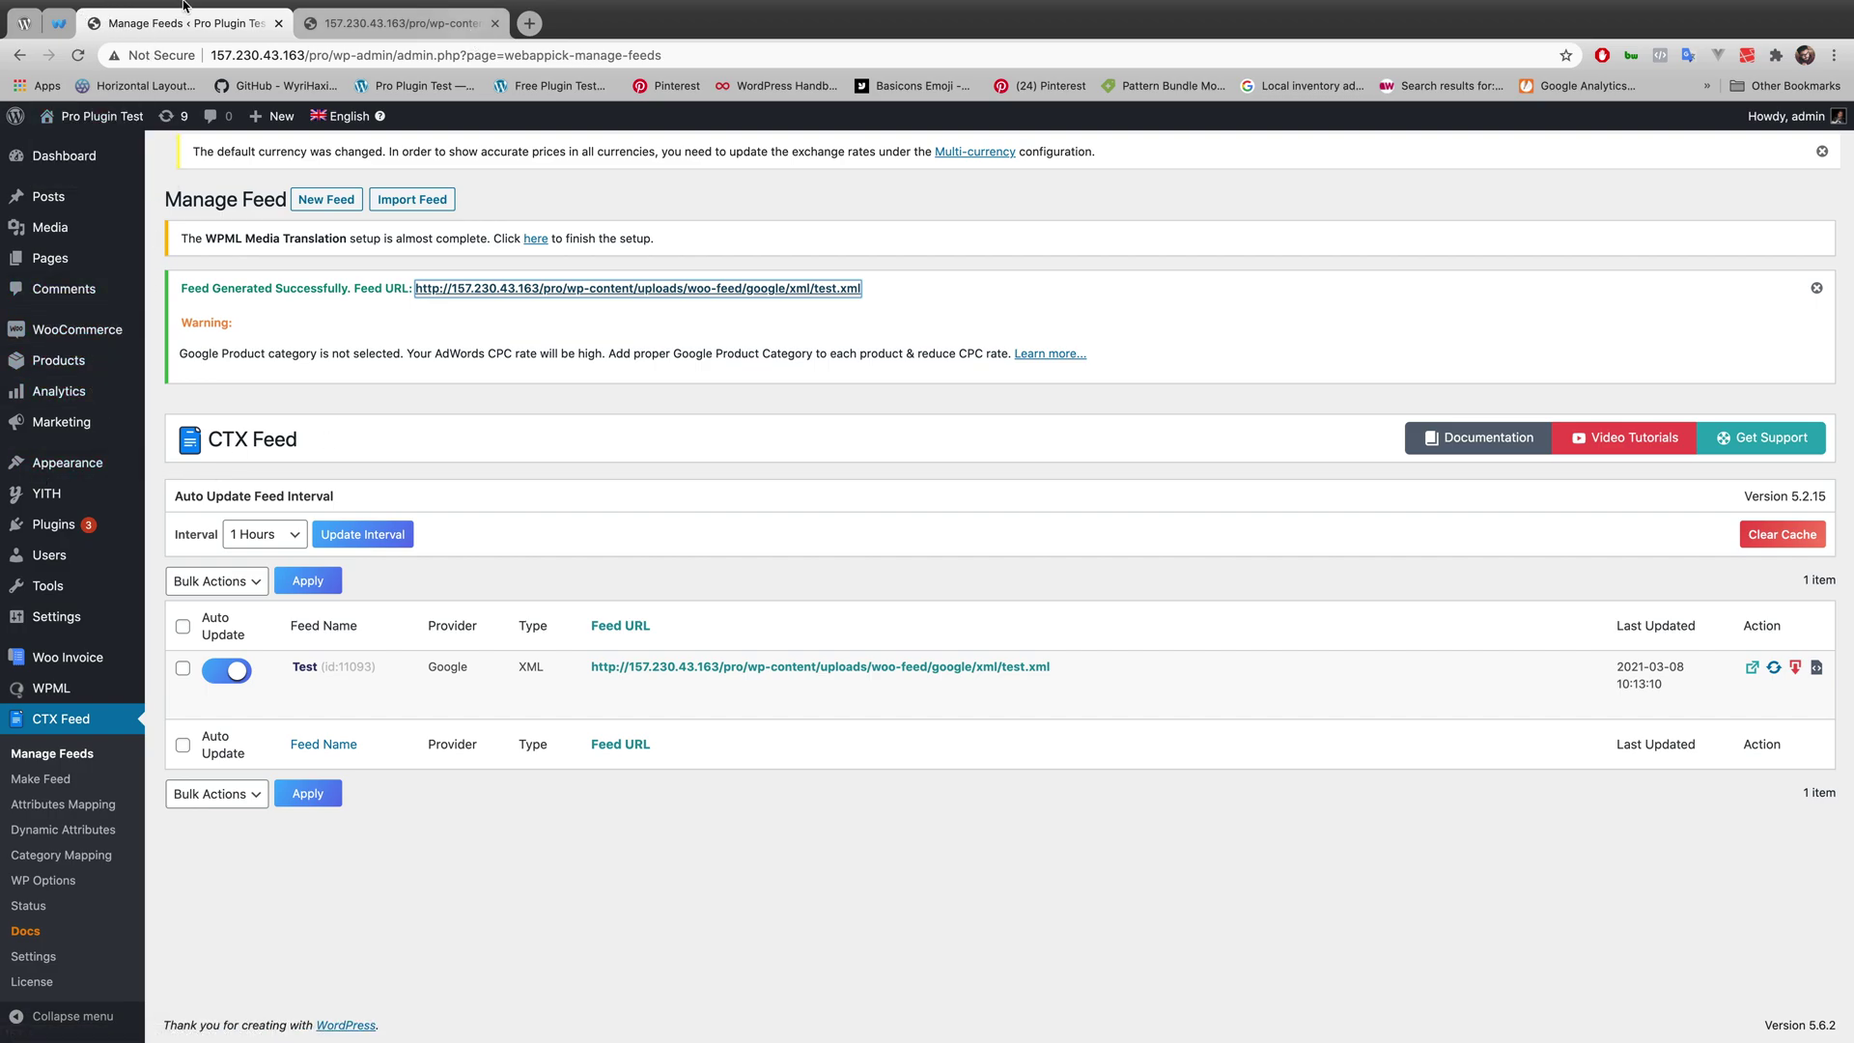
{"action": "mouse_move", "coordinate": [80, 371]}
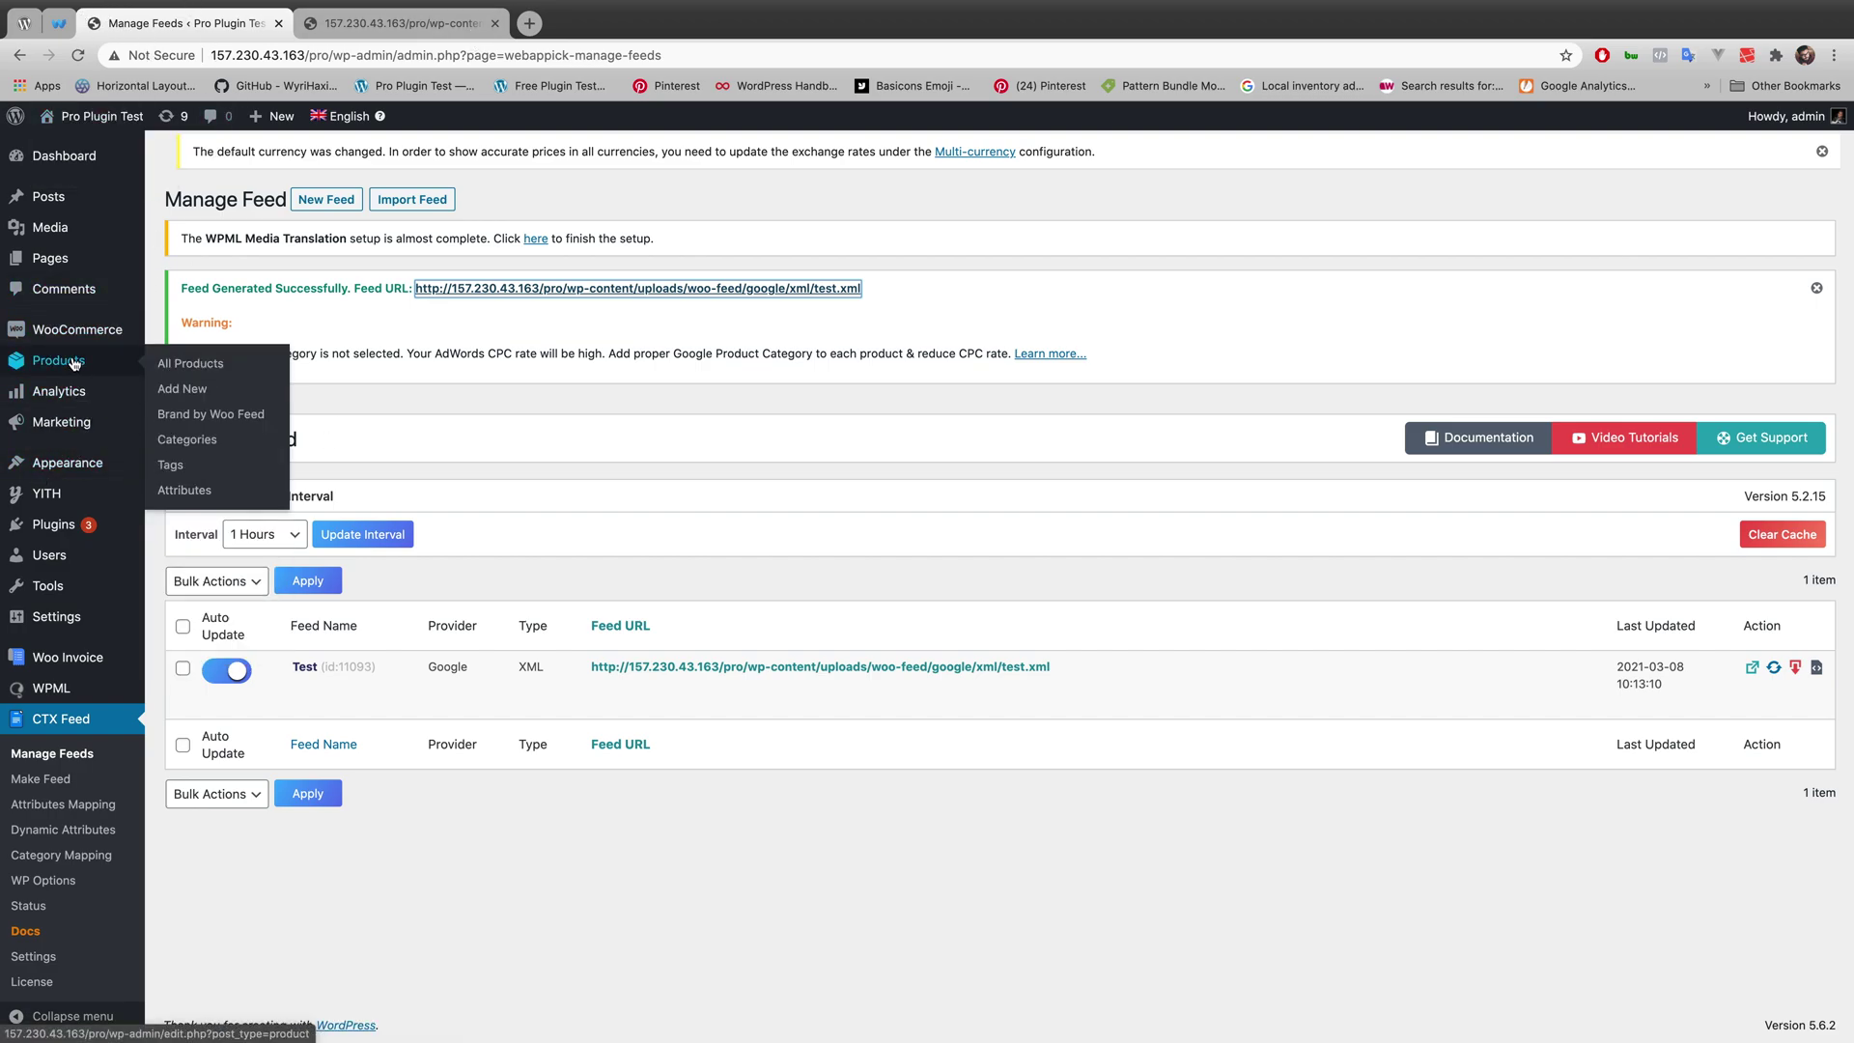
{"action": "left_click", "coordinate": [188, 364], "text": "super"}
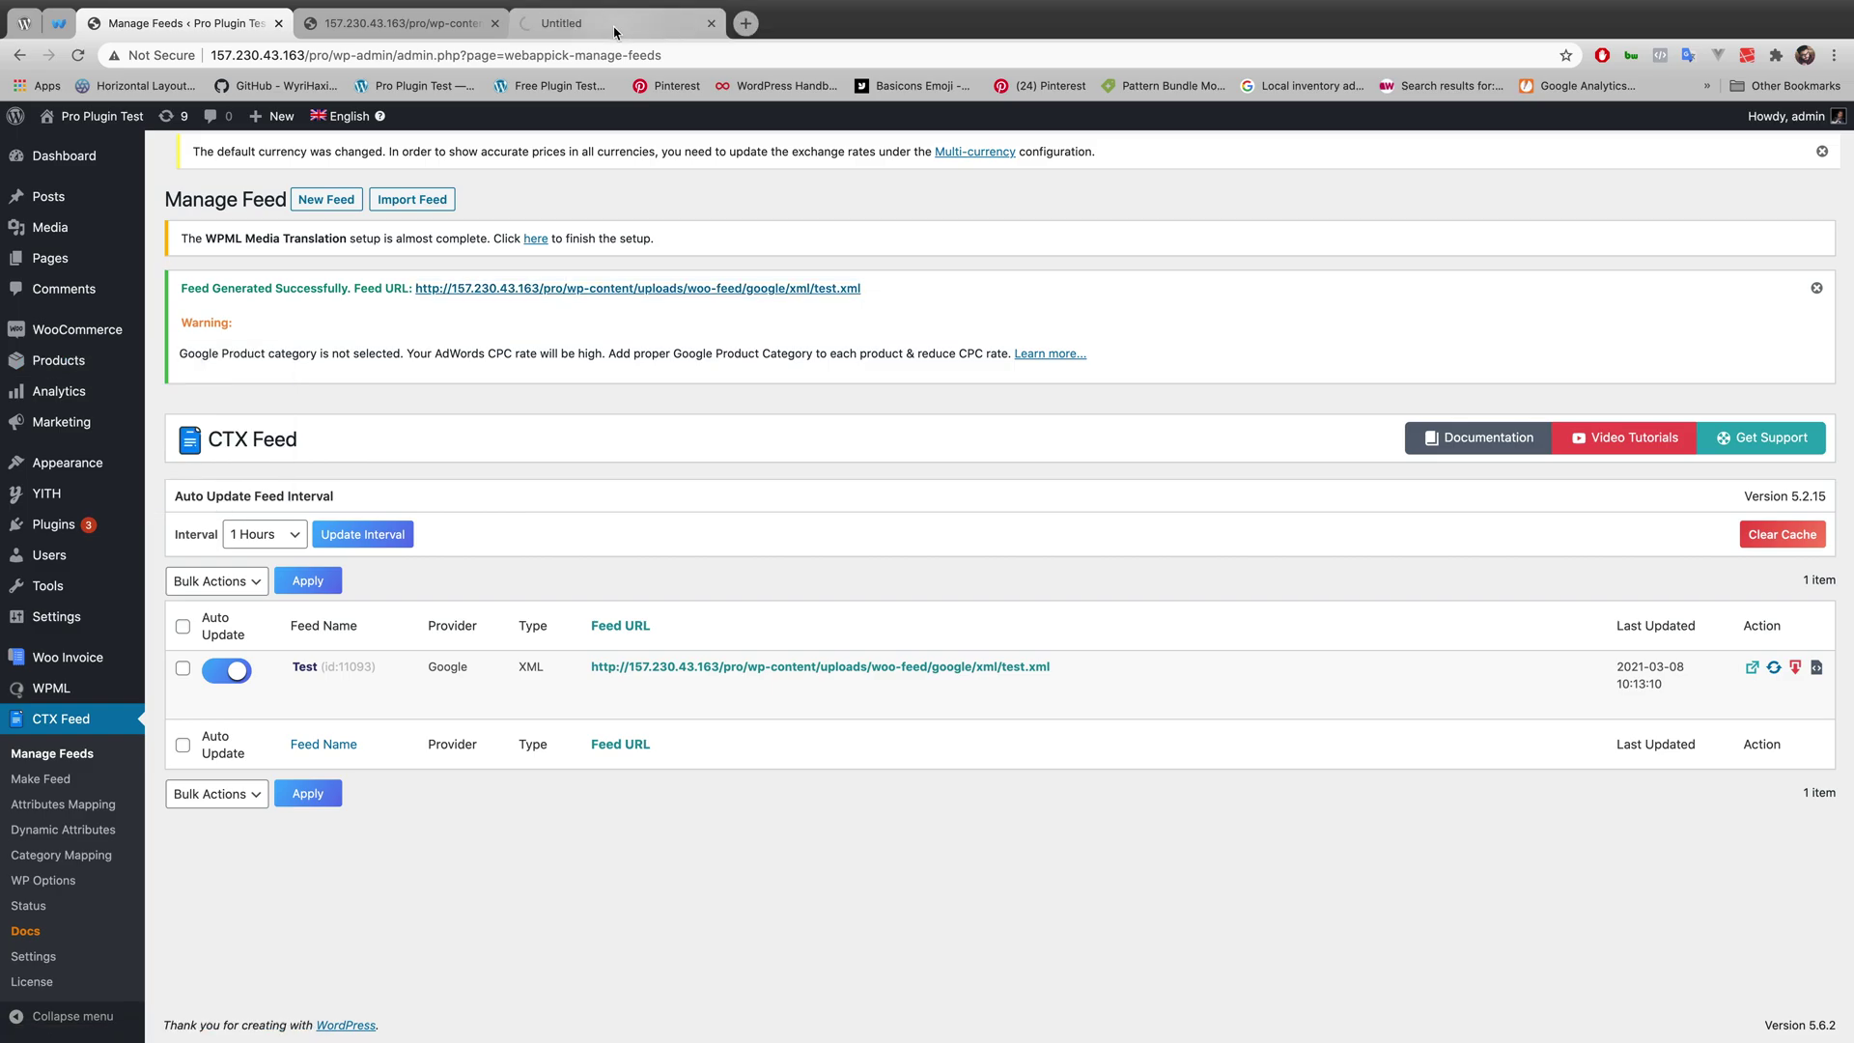
- Open the Fabrics product from the product list and show its variations
{"action": "left_click", "coordinate": [622, 26]}
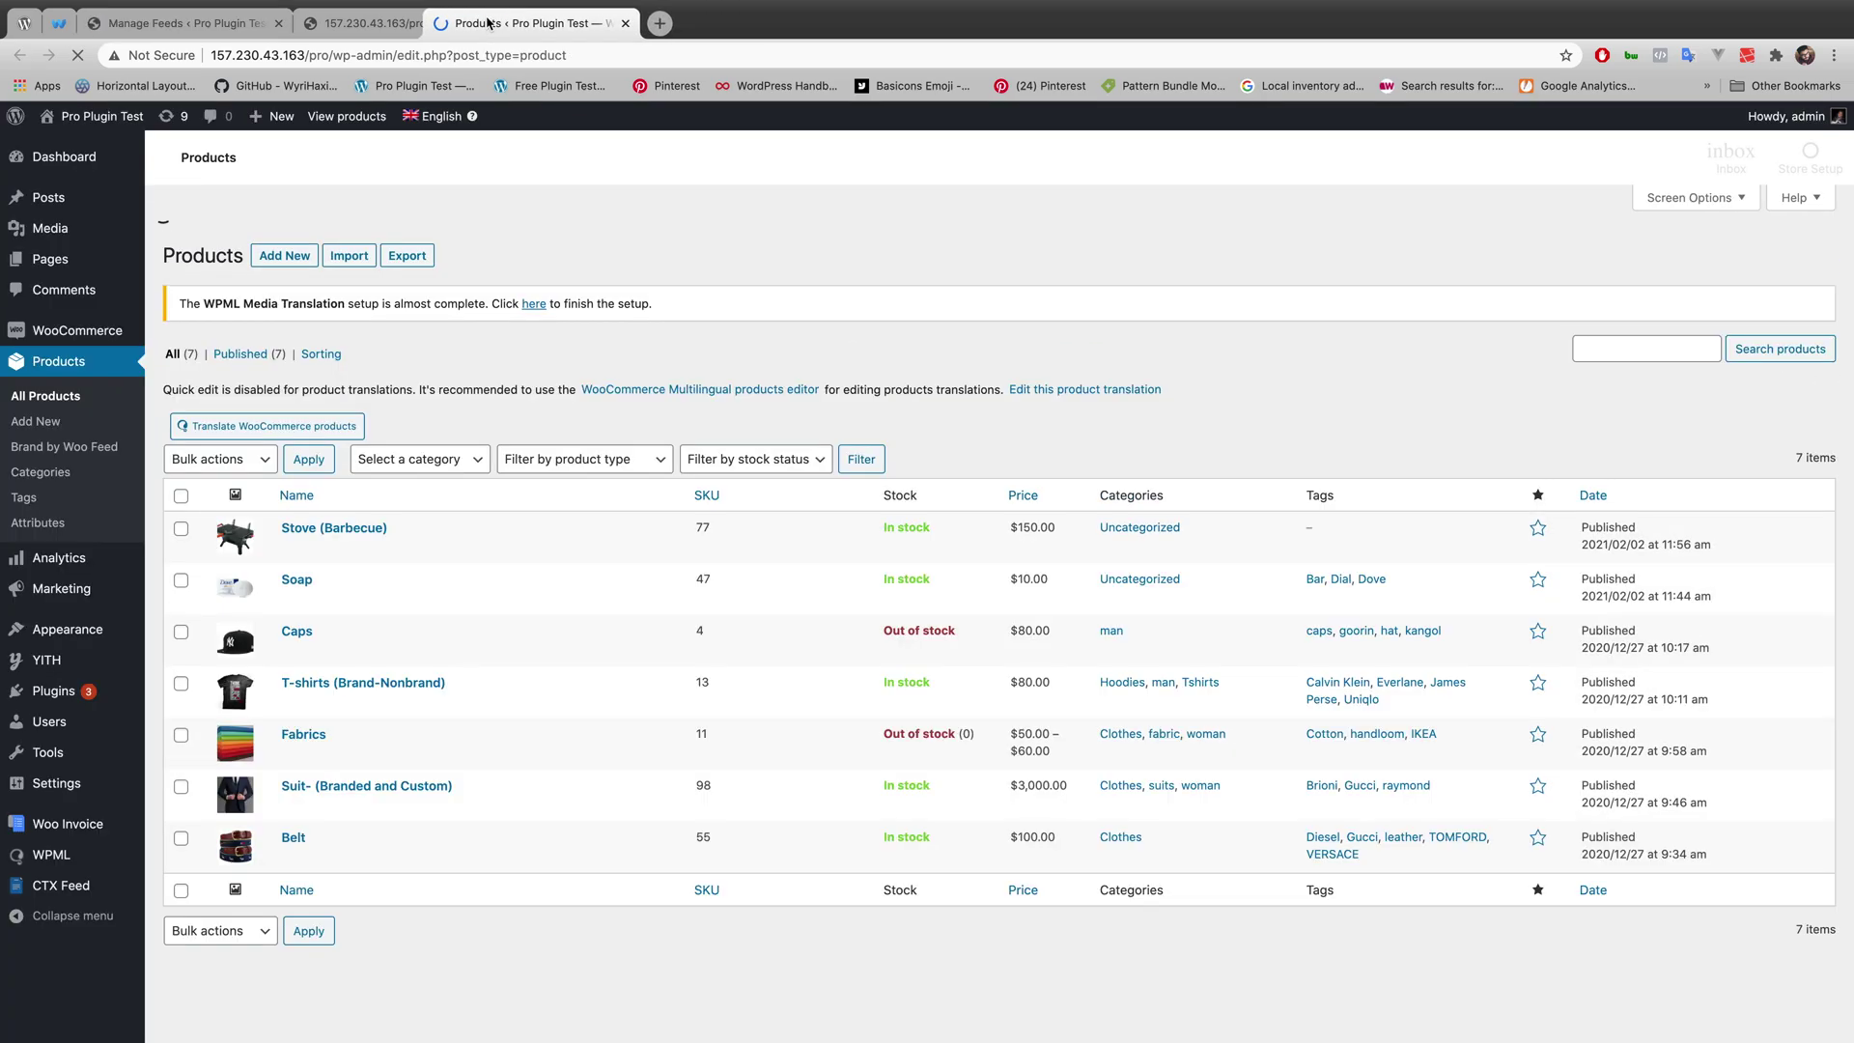
{"action": "left_click_drag", "start_coordinate": [628, 23], "coordinate": [463, 21]}
{"action": "scroll", "coordinate": [343, 743], "scroll_direction": "down", "scroll_amount": 2}
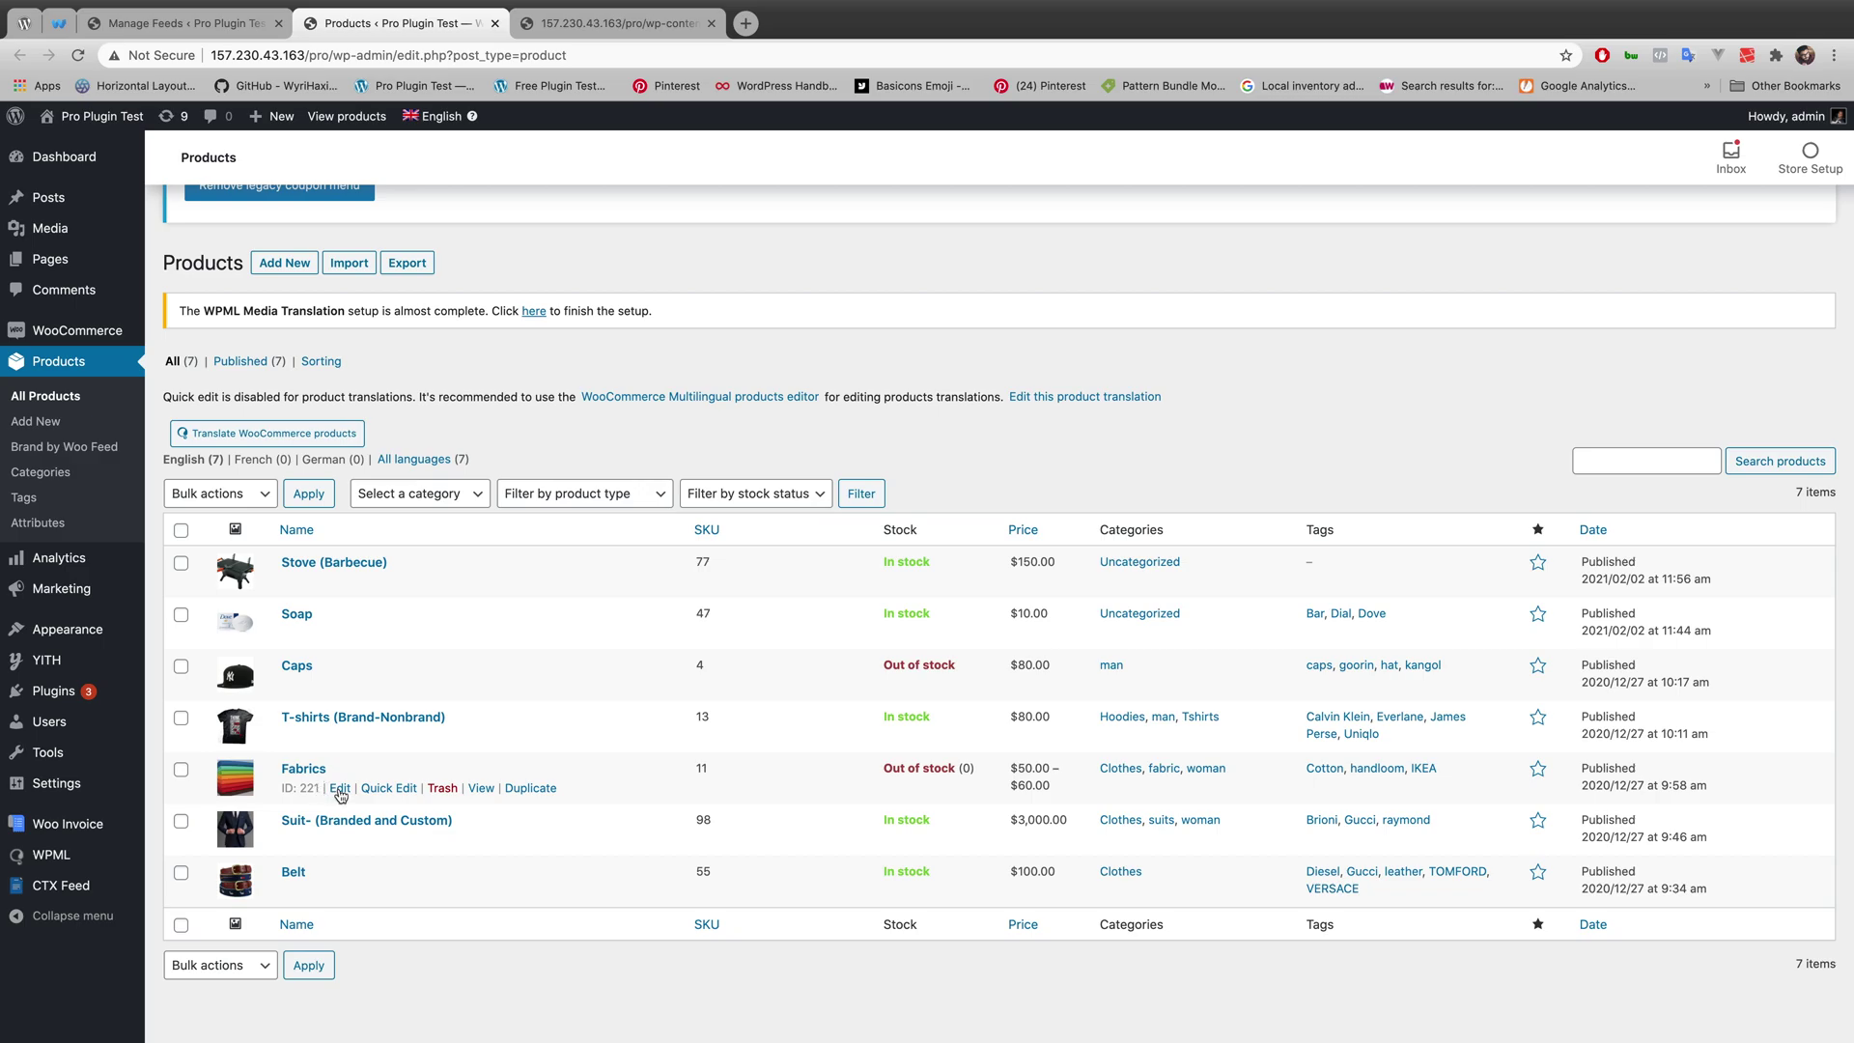
{"action": "left_click", "coordinate": [340, 789]}
{"action": "scroll", "coordinate": [417, 749], "scroll_direction": "down", "scroll_amount": 10}
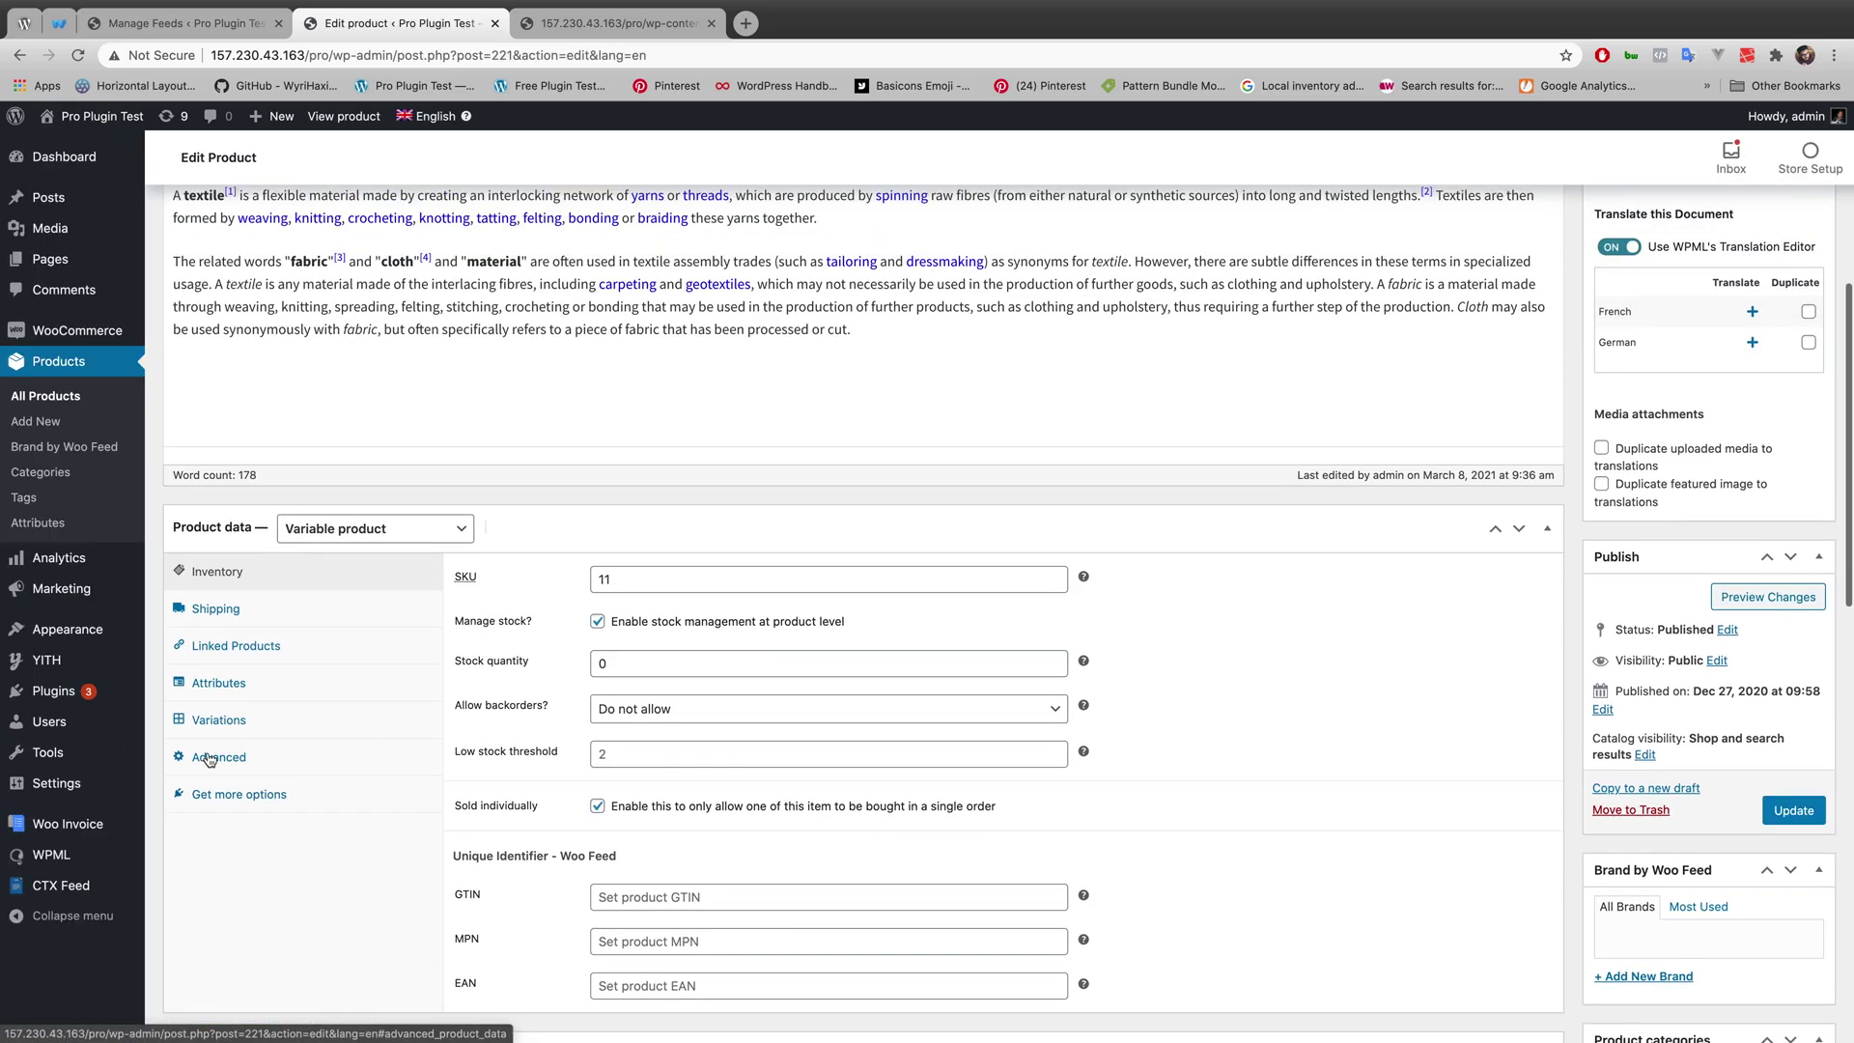
{"action": "left_click", "coordinate": [213, 726]}
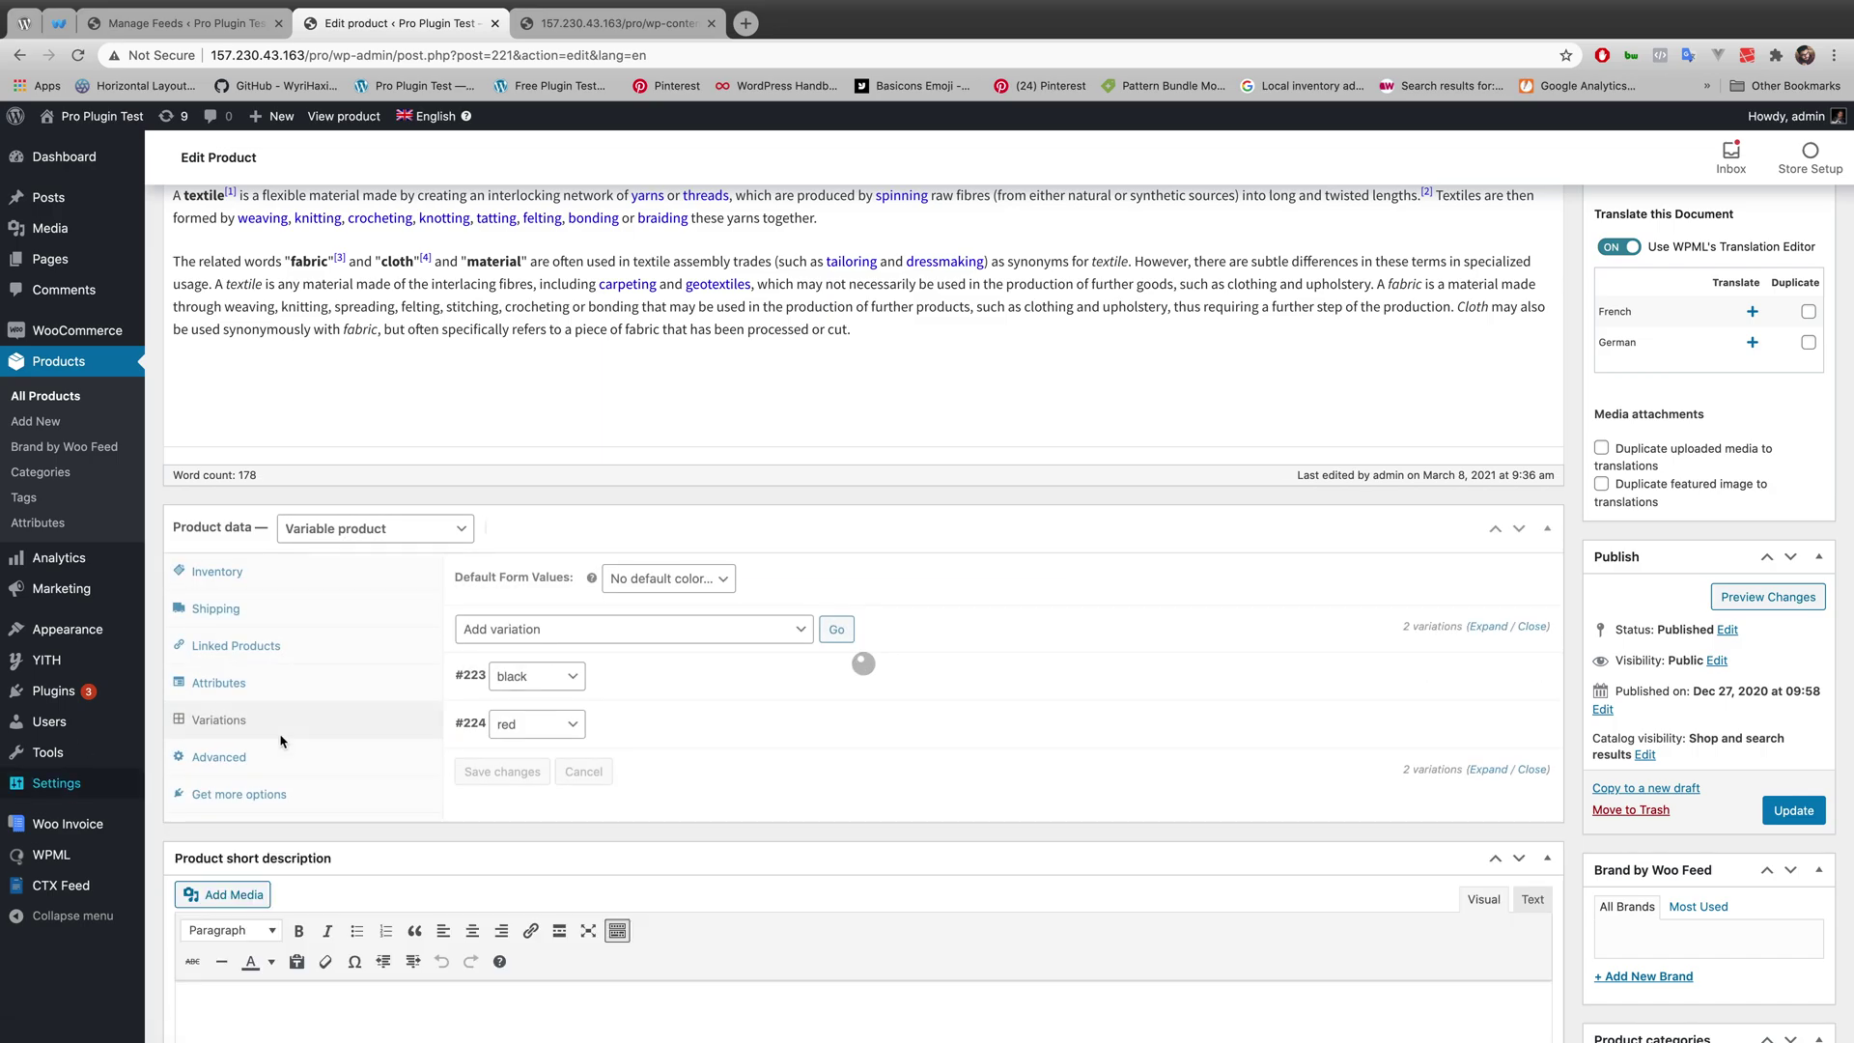
- Check the black variation #223: price 50, stock 20
{"action": "left_click", "coordinate": [664, 688]}
{"action": "scroll", "coordinate": [664, 688], "scroll_direction": "down", "scroll_amount": 4}
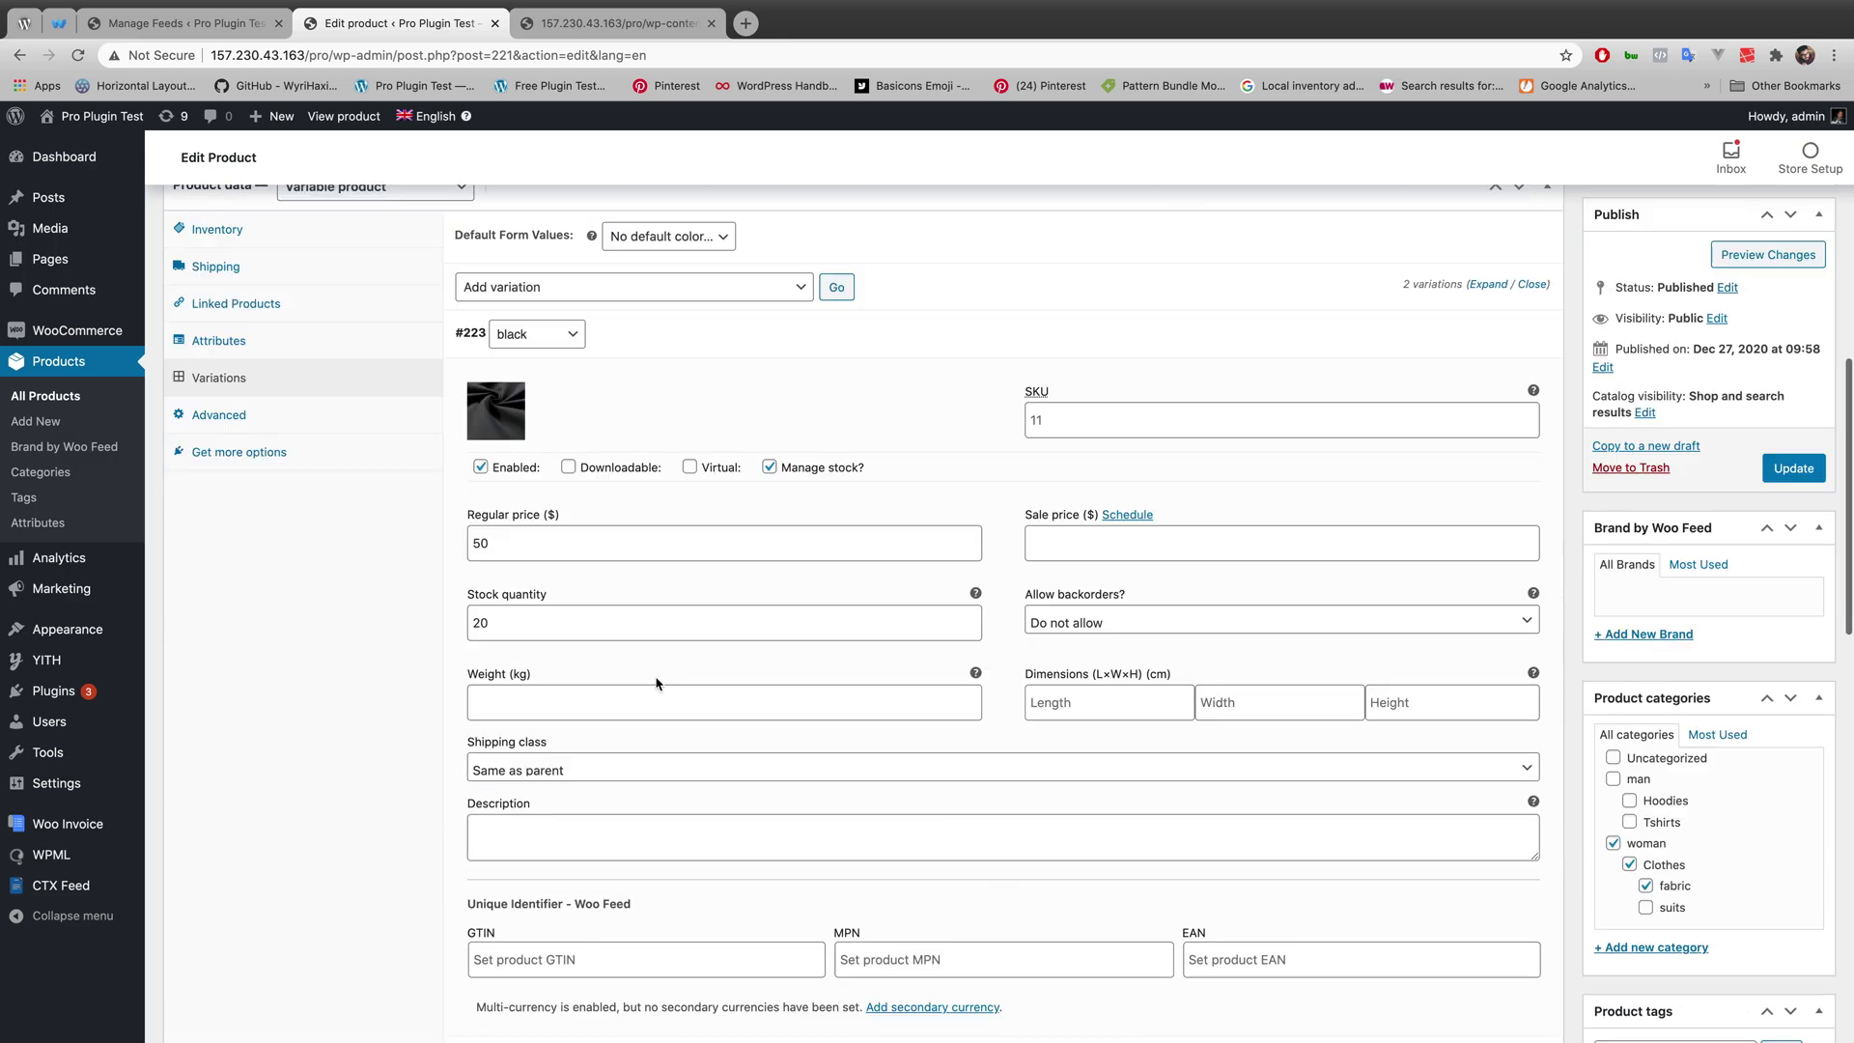
{"action": "double_click", "coordinate": [513, 548]}
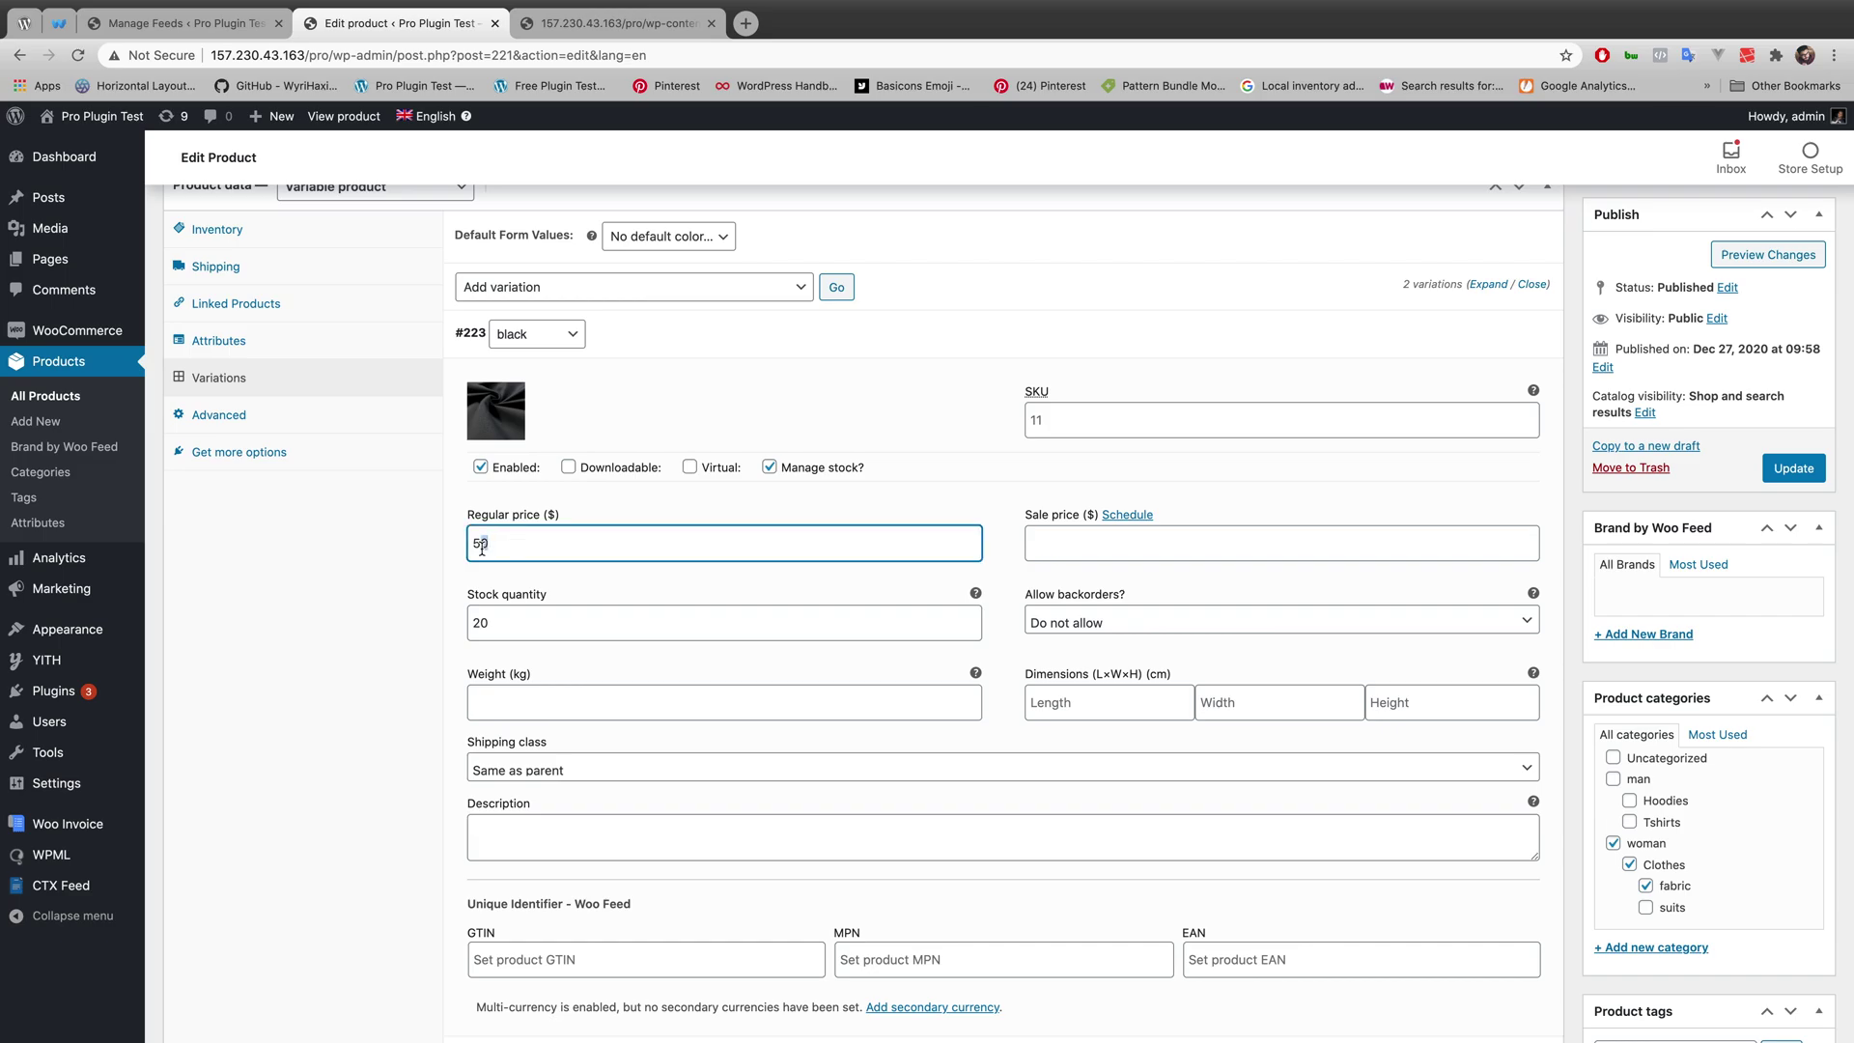
{"action": "left_click", "coordinate": [532, 624]}
{"action": "double_click", "coordinate": [532, 624]}
- Check the red variation #224 at price 60, stock 30, then return to Manage Feeds
{"action": "scroll", "coordinate": [540, 676], "scroll_direction": "down", "scroll_amount": 3}
{"action": "left_click", "coordinate": [642, 802]}
{"action": "scroll", "coordinate": [618, 676], "scroll_direction": "down", "scroll_amount": 5}
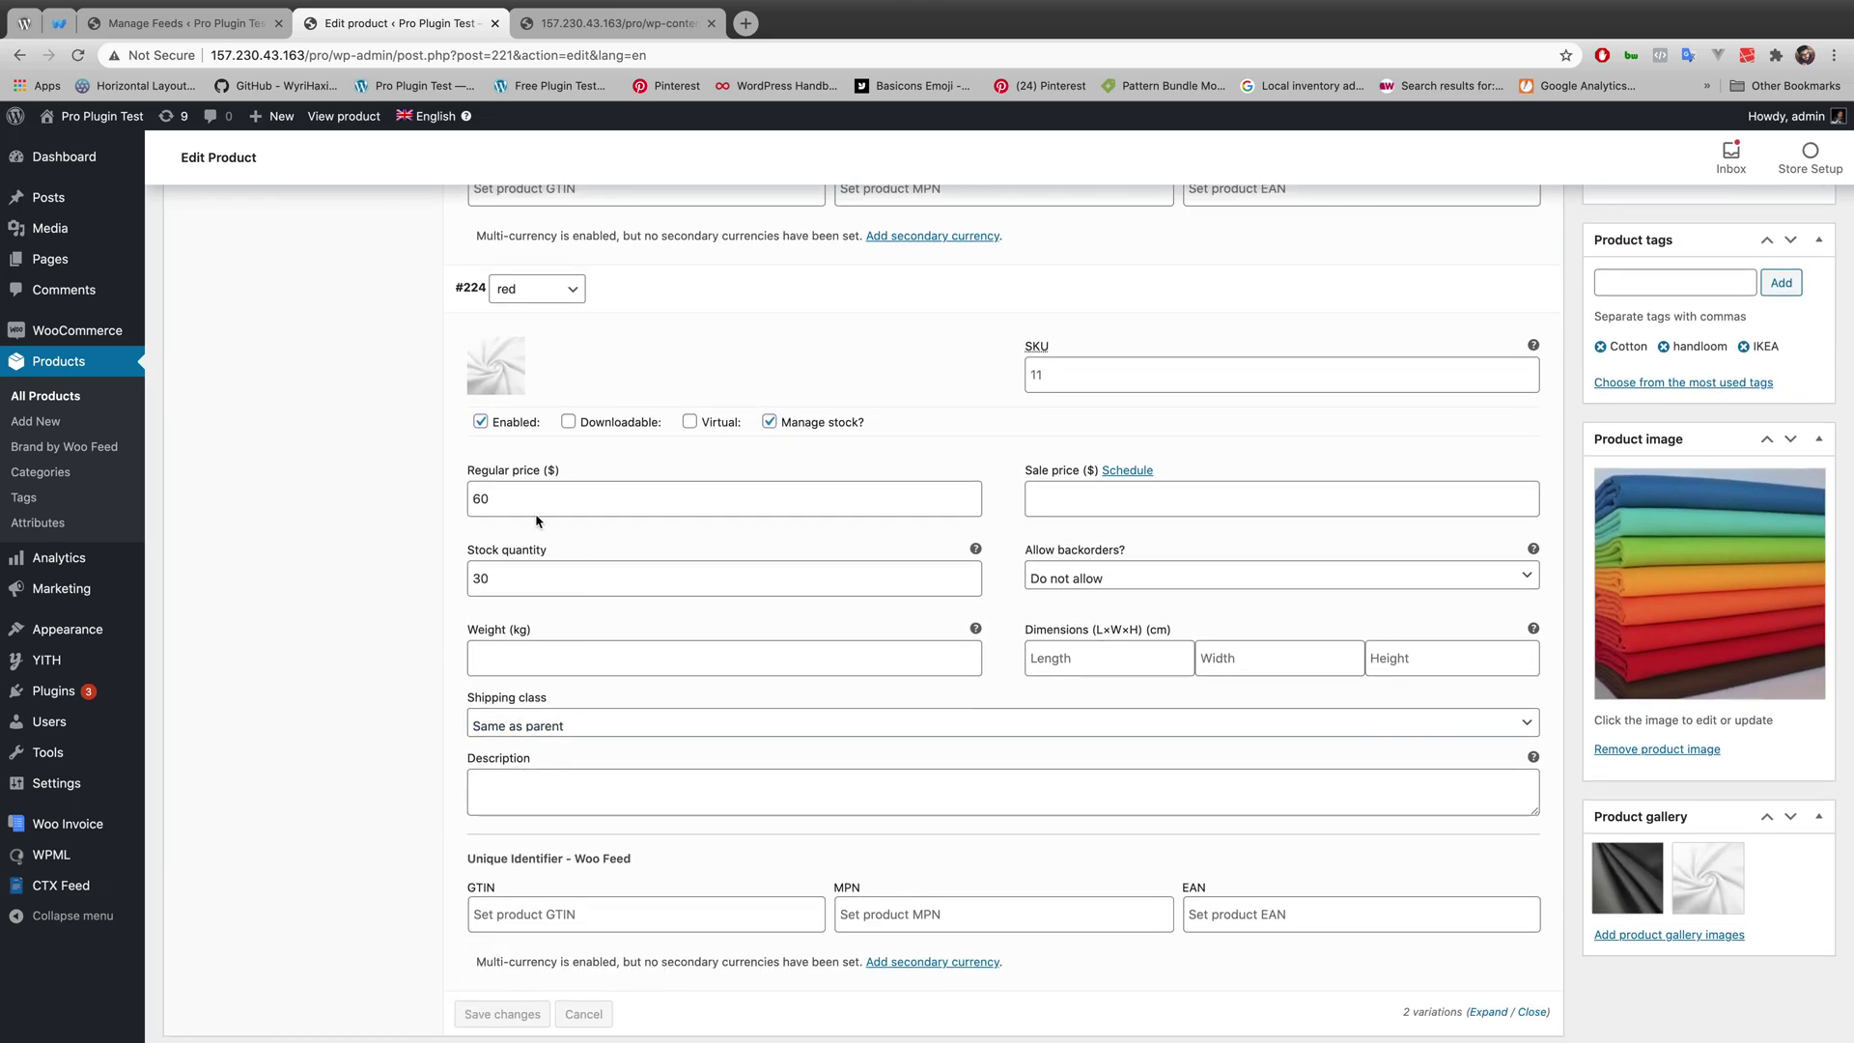
{"action": "double_click", "coordinate": [534, 504]}
{"action": "left_click", "coordinate": [522, 580]}
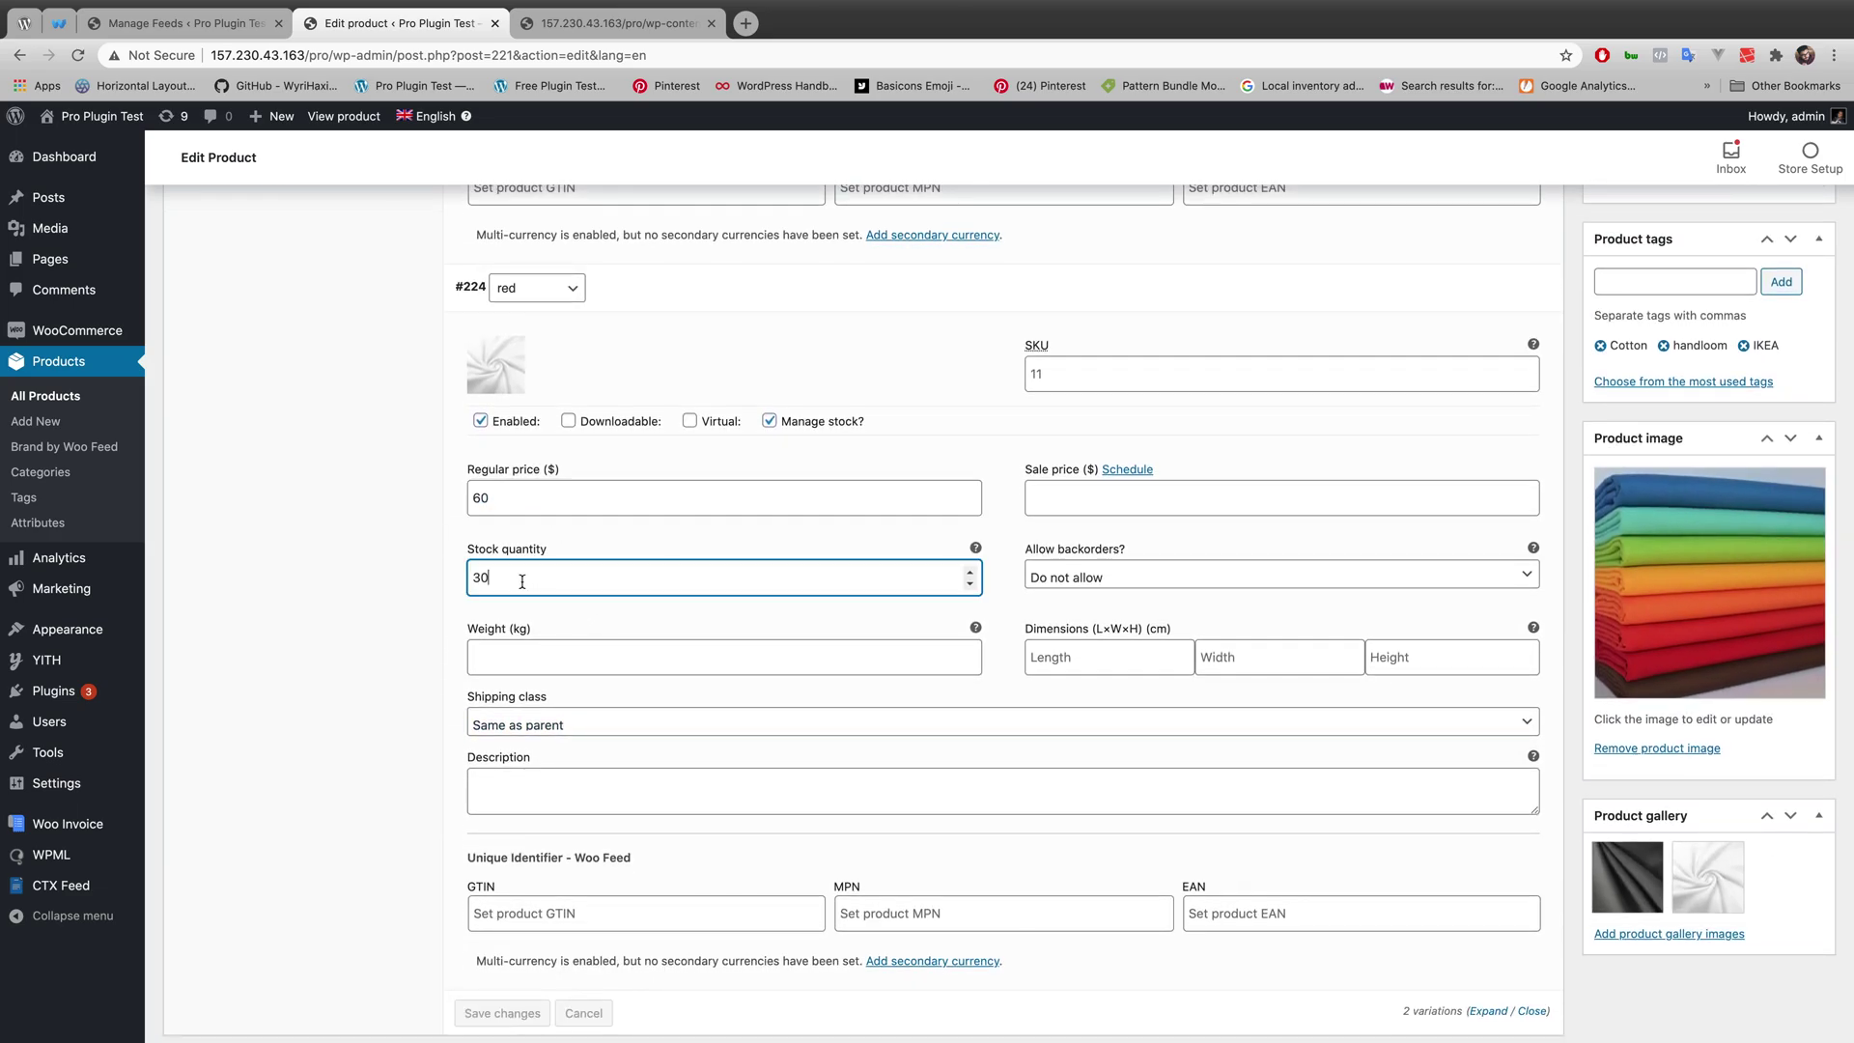
{"action": "left_click", "coordinate": [198, 24]}
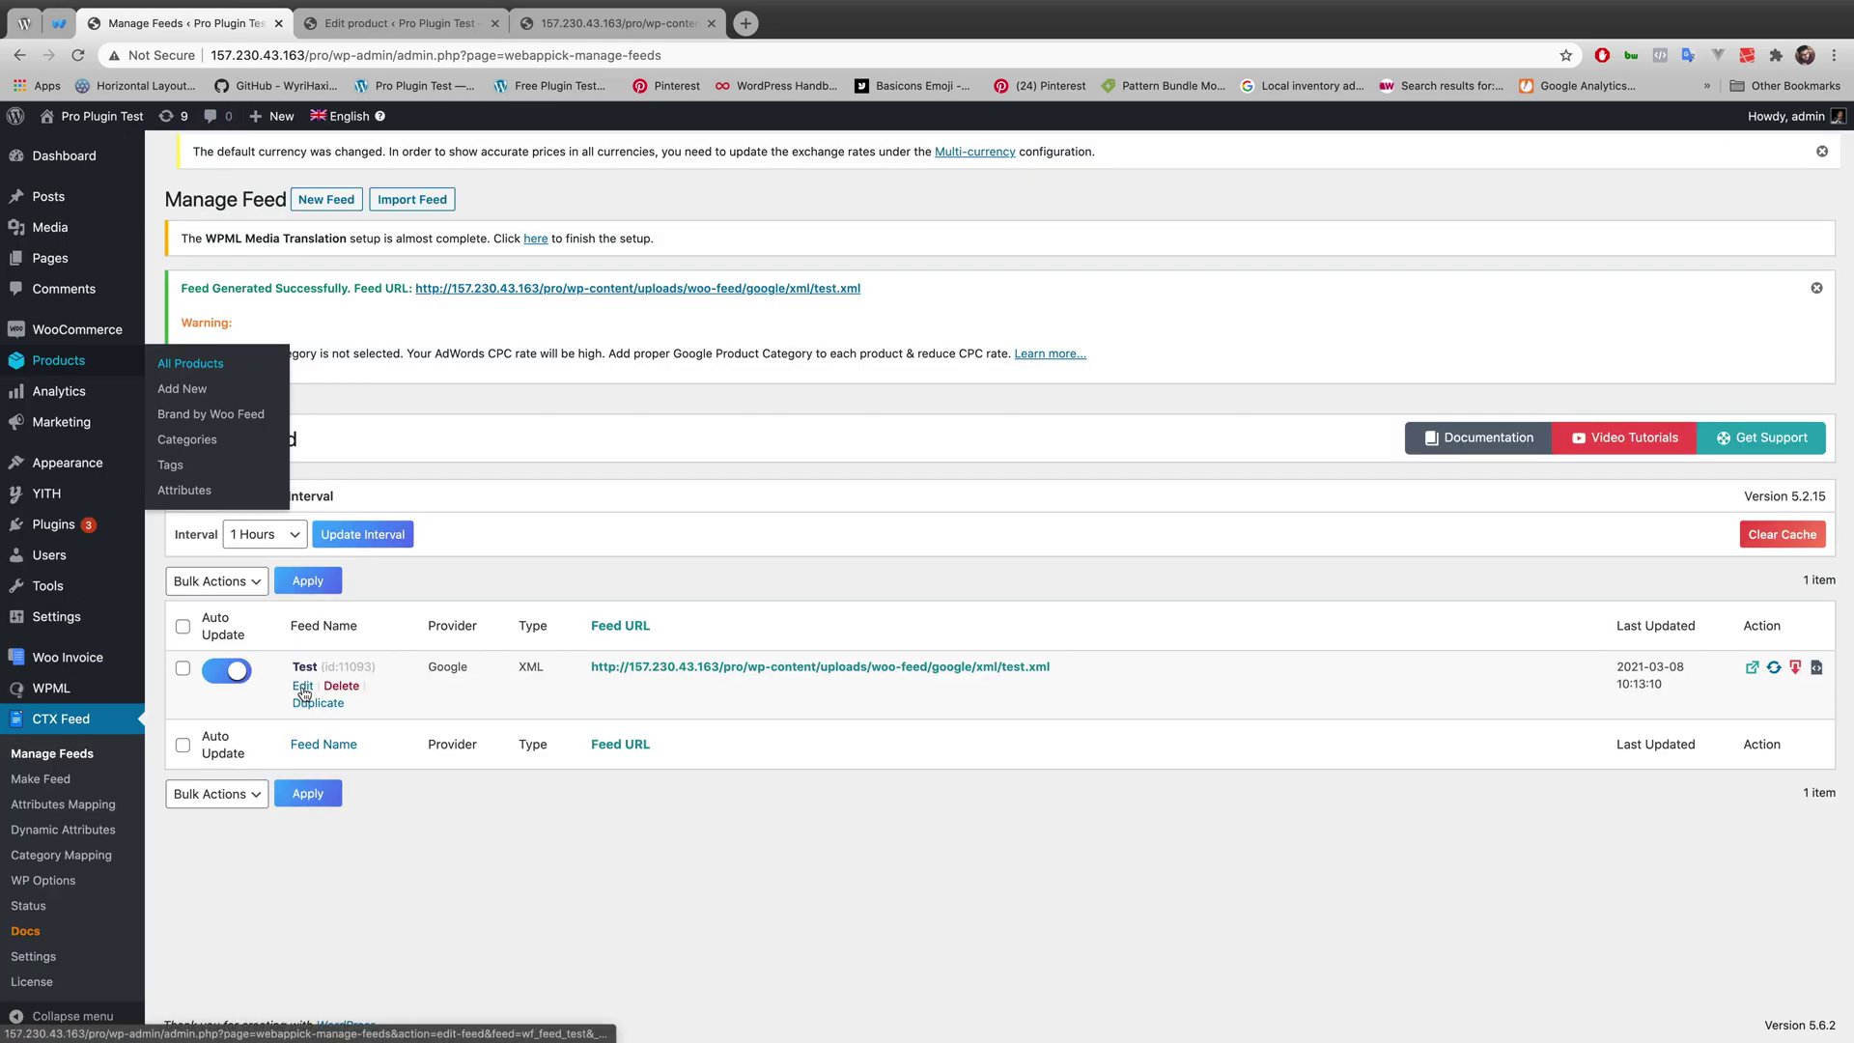
- Review the Test feed's variation settings and find item 221 in test.xml at 50.00 USD
{"action": "left_click", "coordinate": [305, 686]}
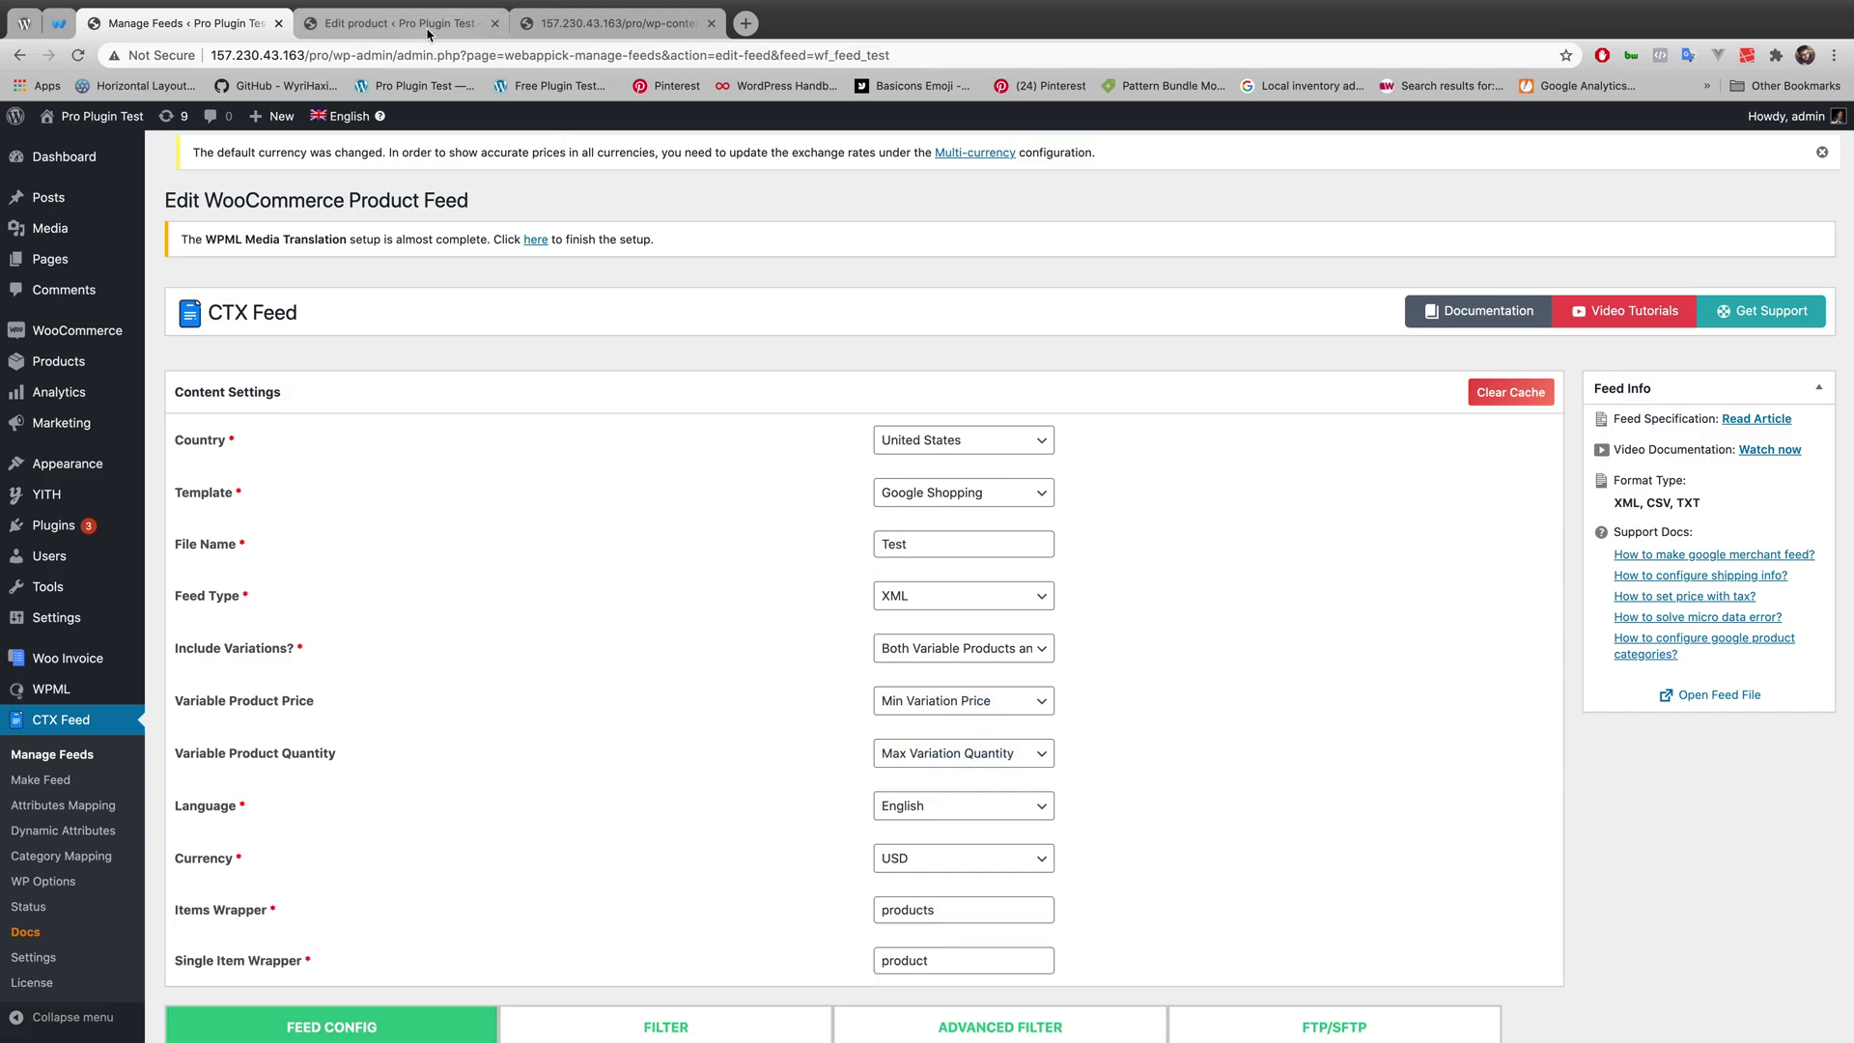
{"action": "left_click", "coordinate": [631, 25]}
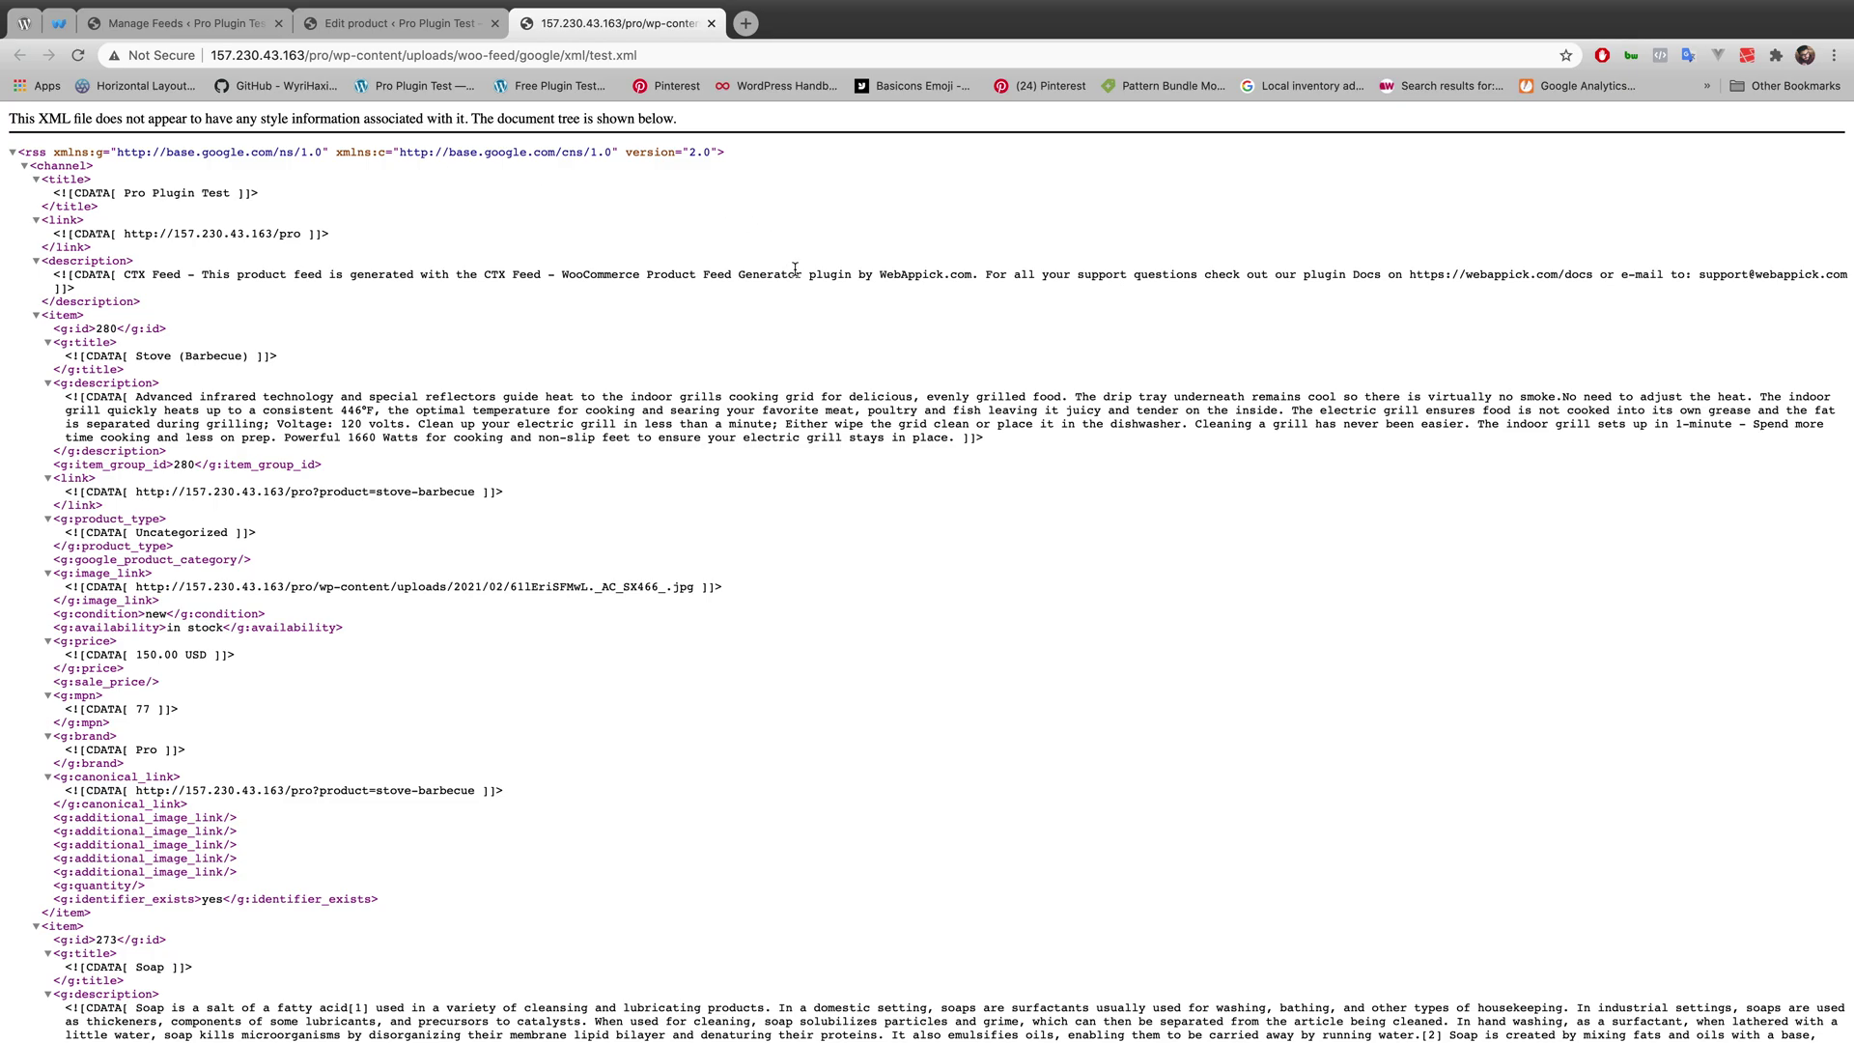
{"action": "key", "text": "super+f"}
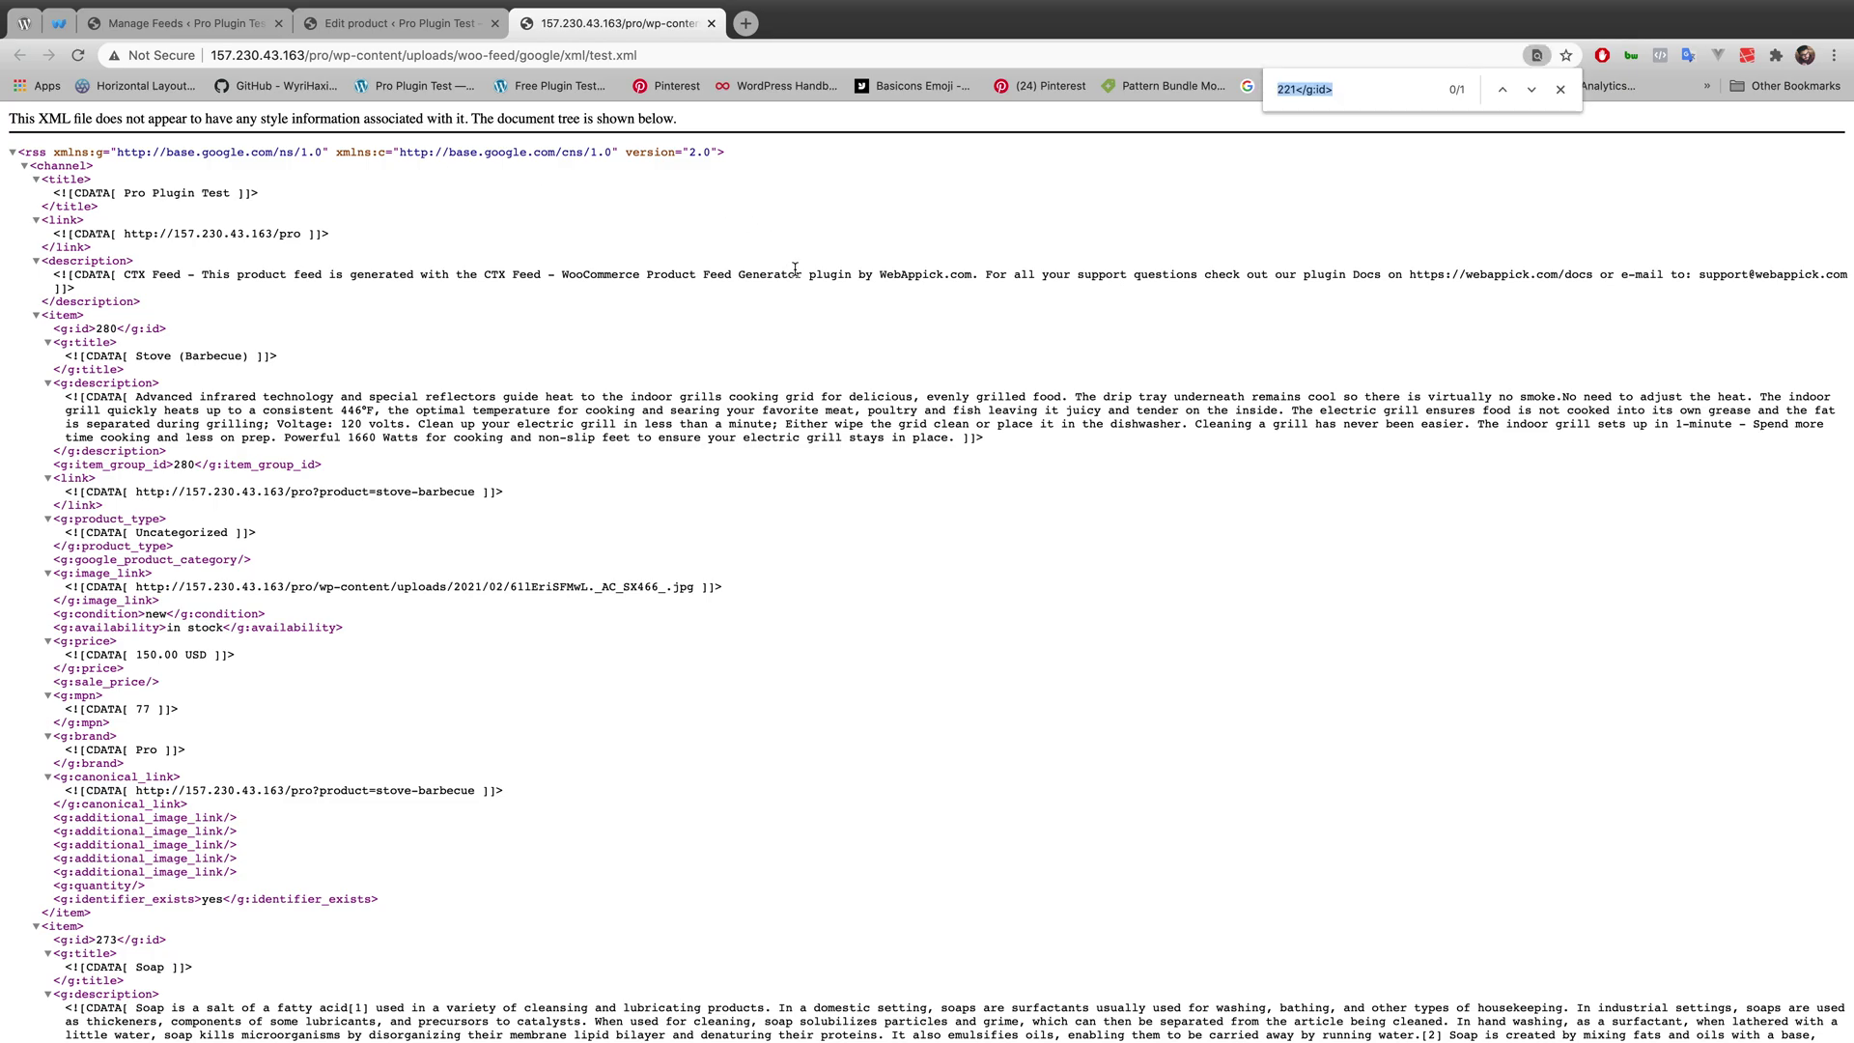
{"action": "key", "text": "Return"}
{"action": "scroll", "coordinate": [126, 768], "scroll_direction": "down", "scroll_amount": 2}
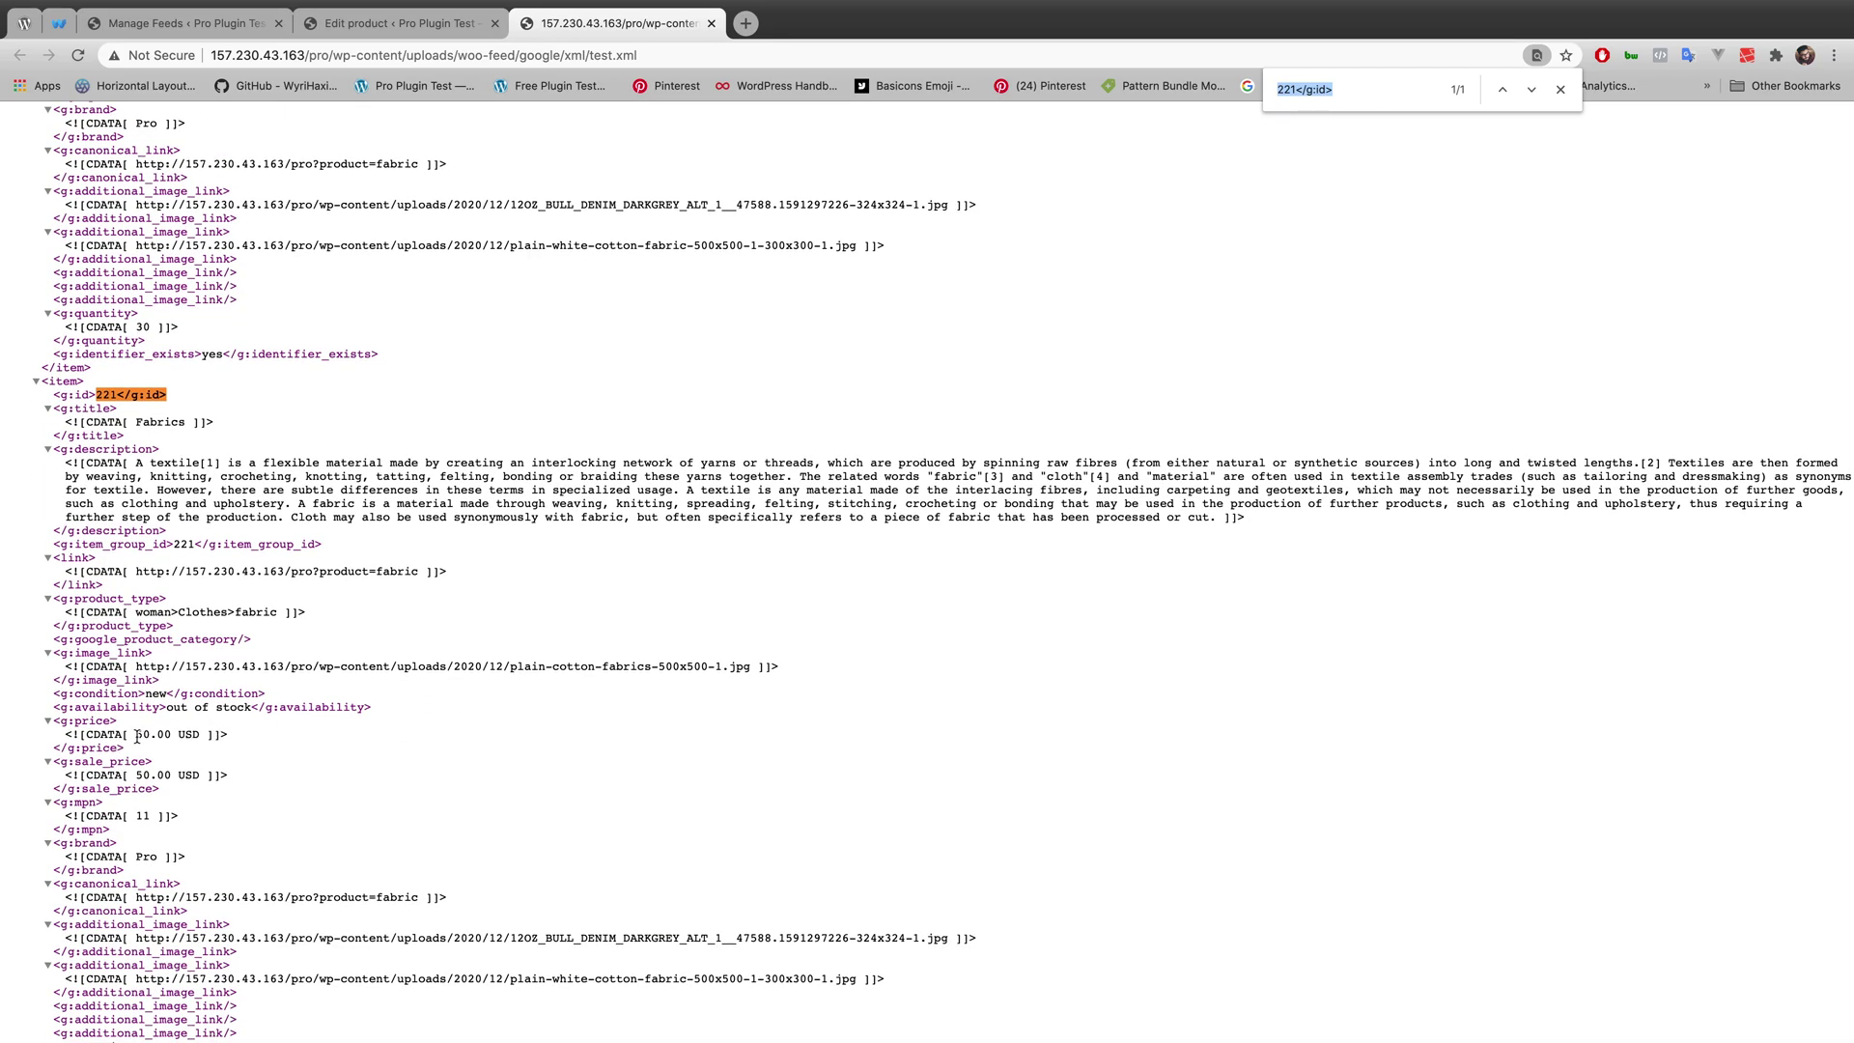
{"action": "left_click_drag", "start_coordinate": [136, 737], "coordinate": [209, 736]}
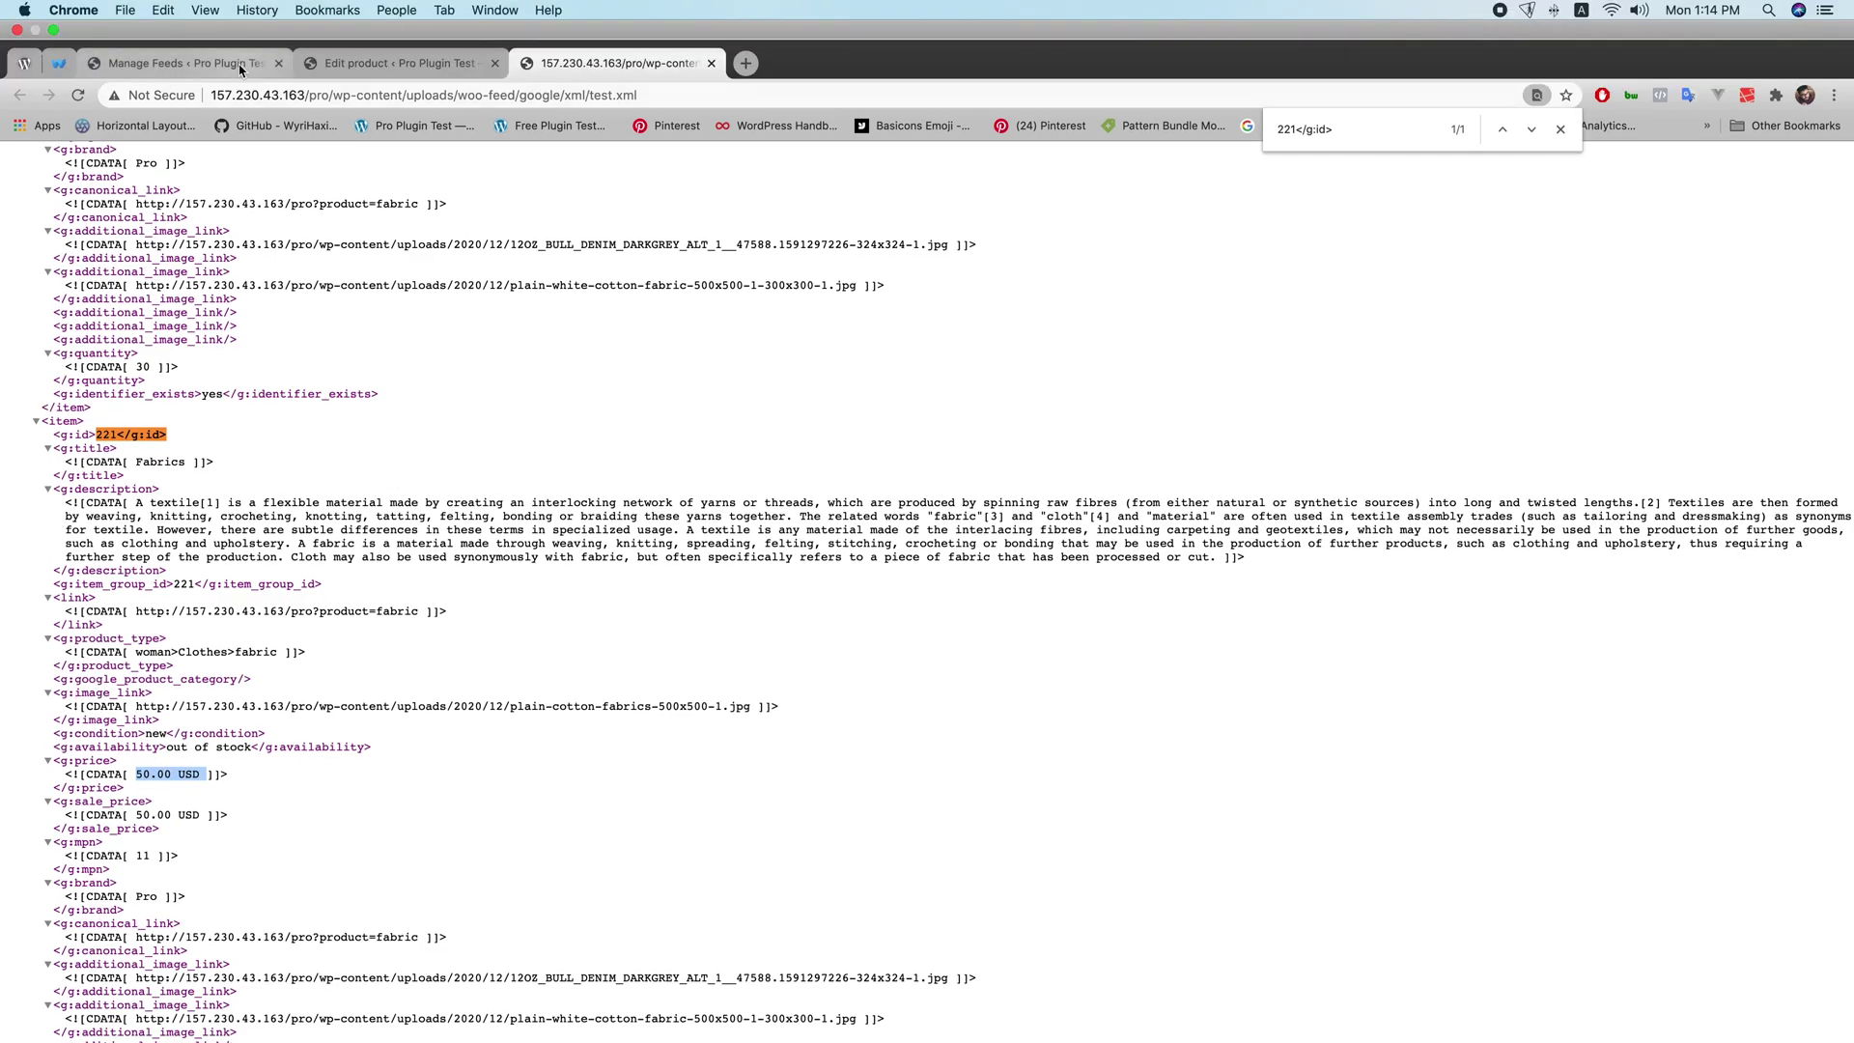
{"action": "left_click", "coordinate": [228, 70]}
- Compare the Fabrics black variation's price of 50 with the XML feed's price
{"action": "left_click", "coordinate": [406, 26]}
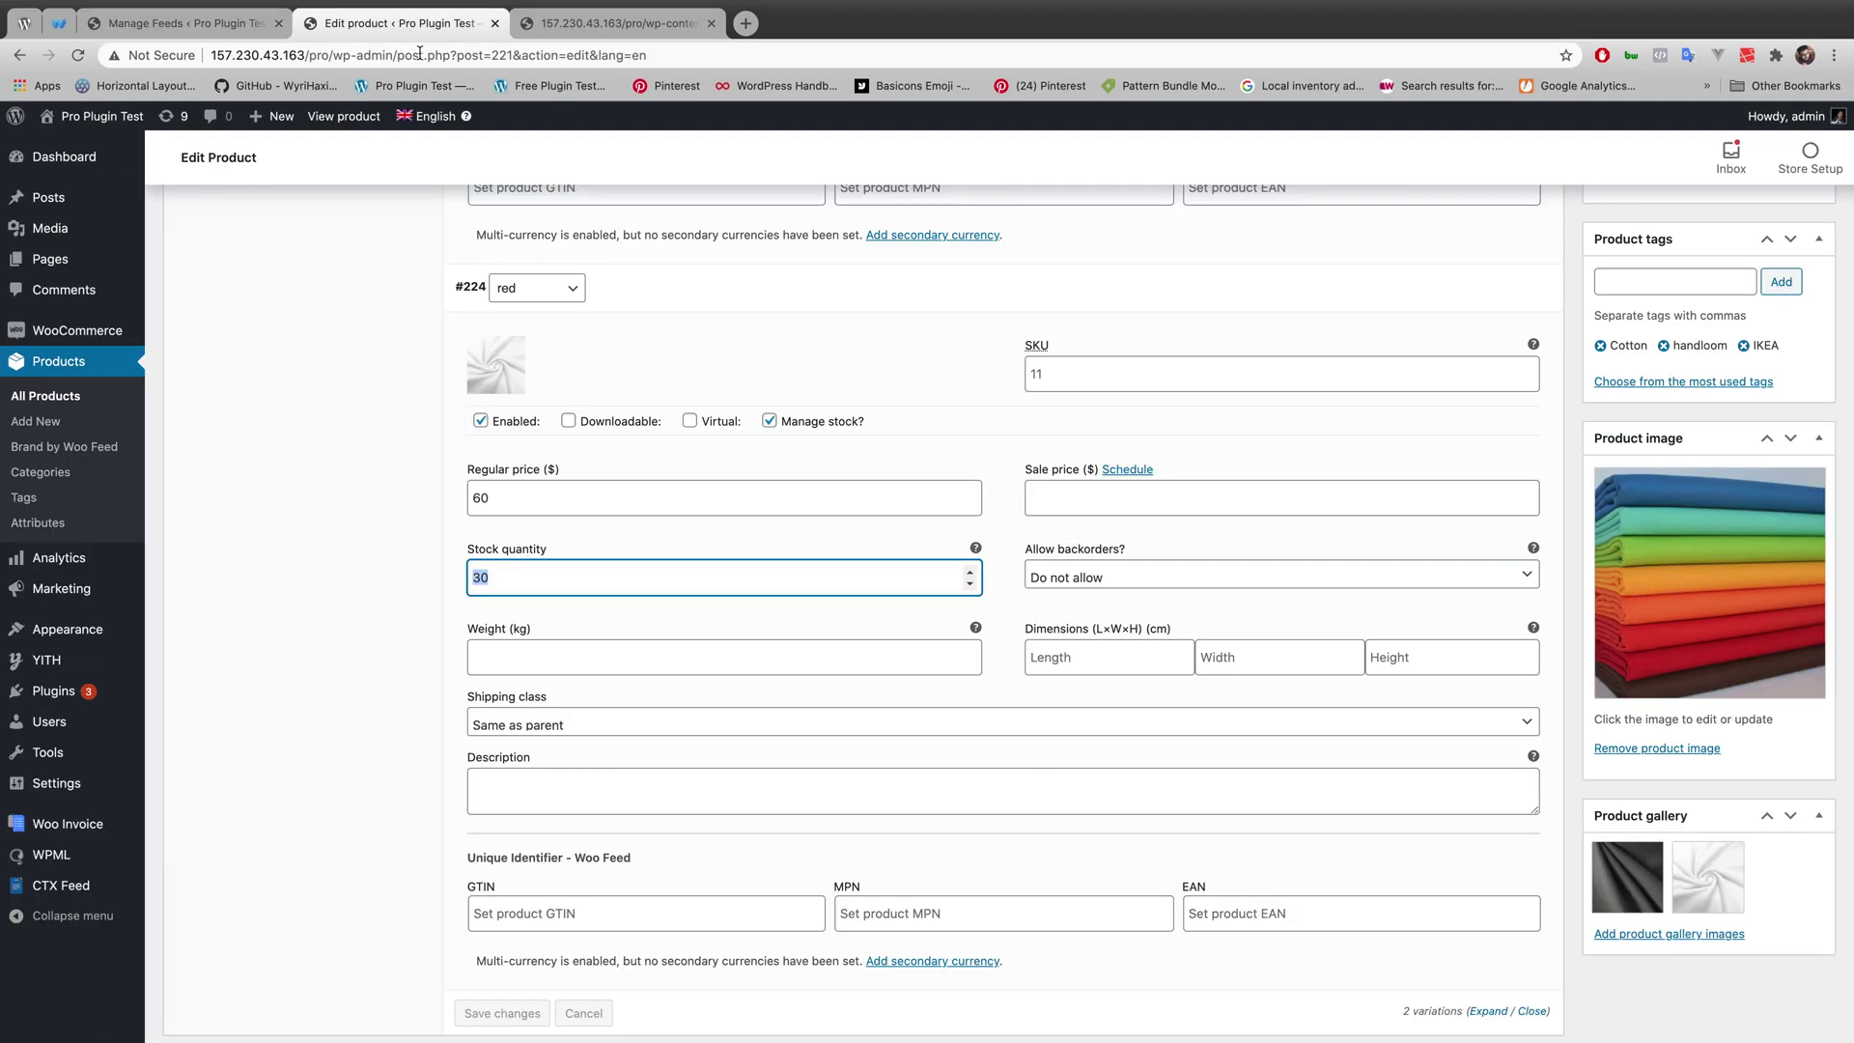
{"action": "scroll", "coordinate": [564, 480], "scroll_direction": "down", "scroll_amount": 5}
{"action": "scroll", "coordinate": [560, 503], "scroll_direction": "up", "scroll_amount": 15}
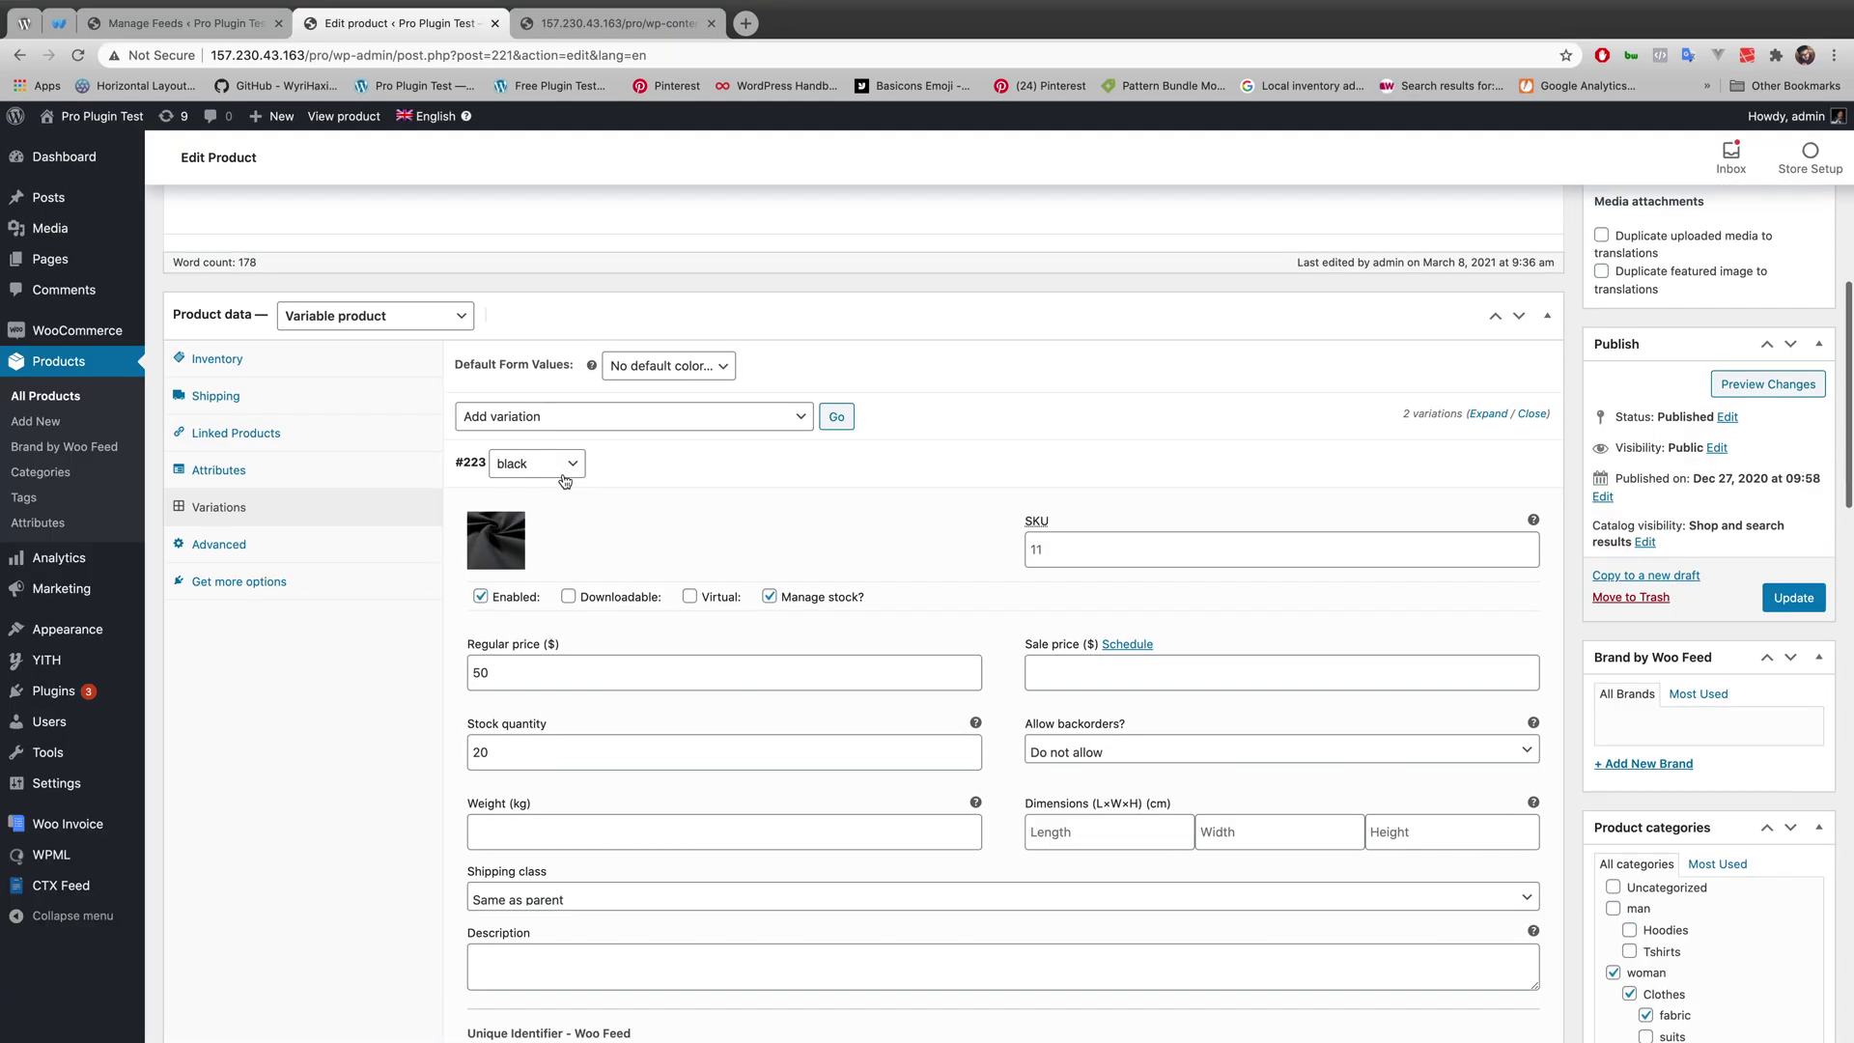
{"action": "left_click_drag", "start_coordinate": [514, 690], "coordinate": [367, 696]}
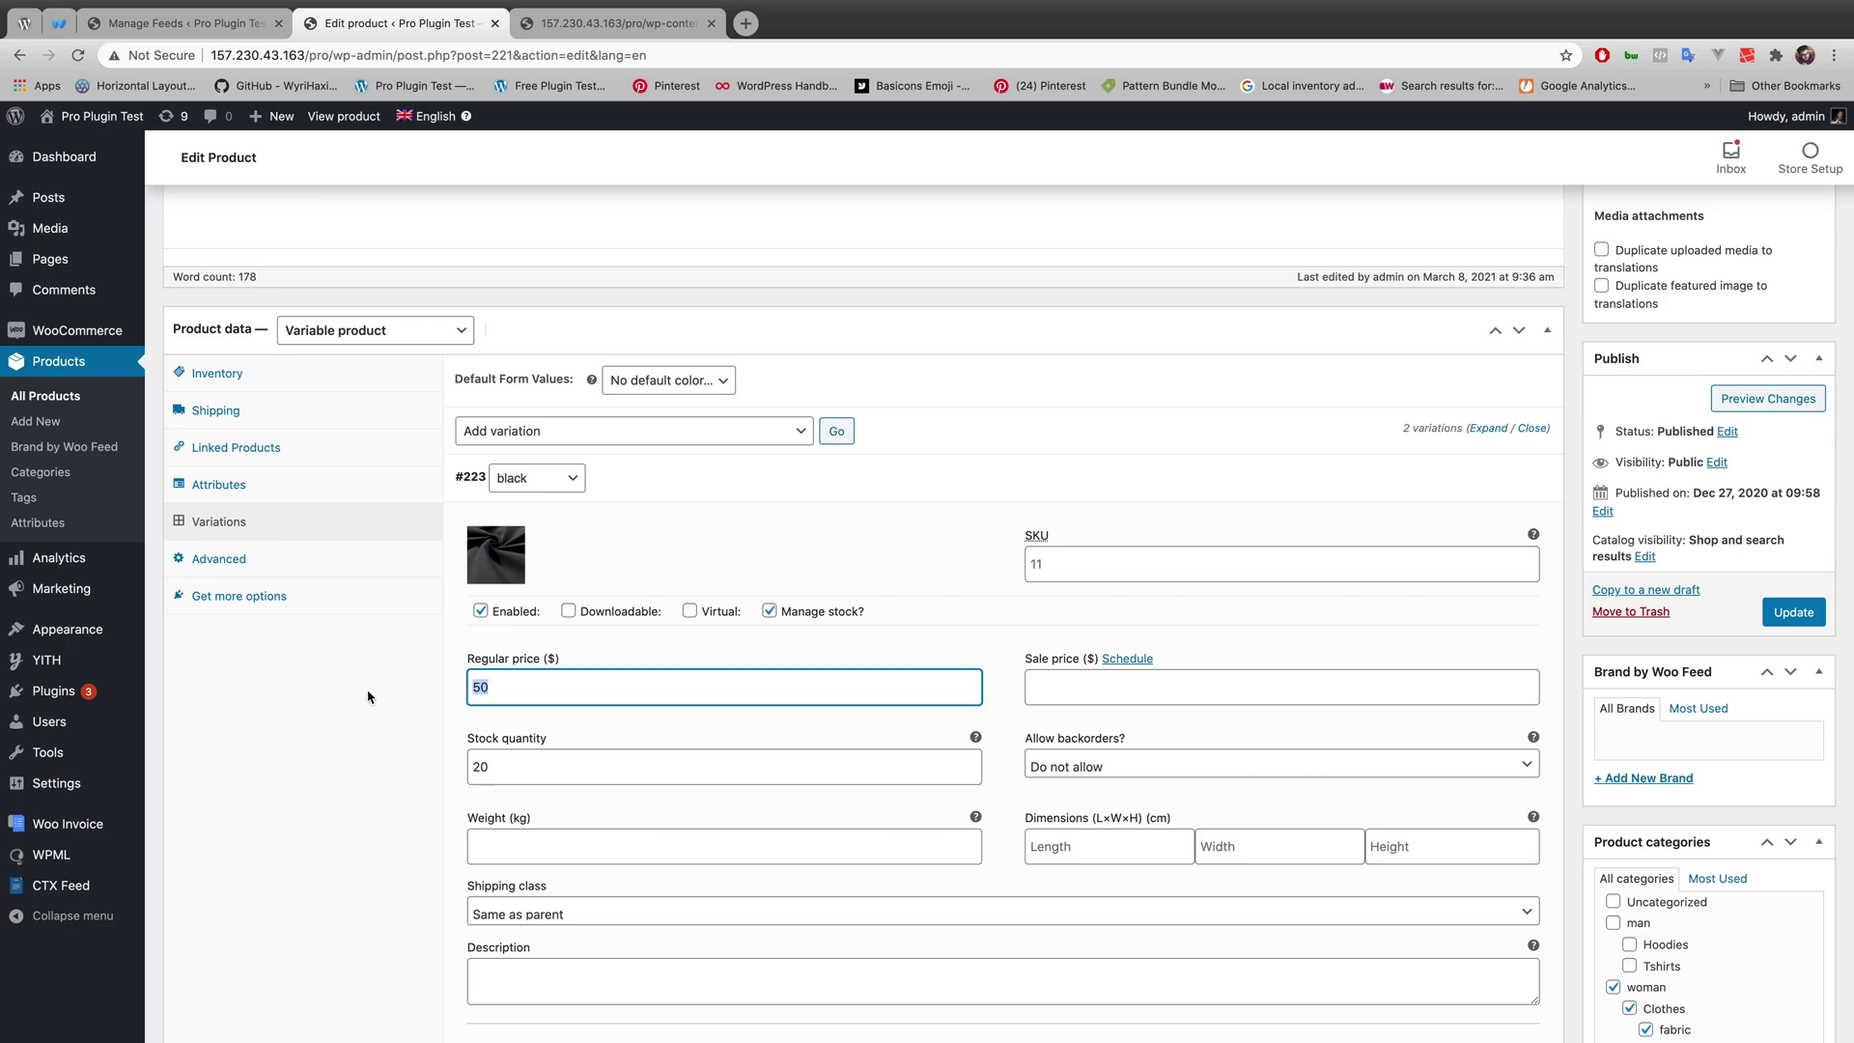
{"action": "left_click", "coordinate": [357, 682]}
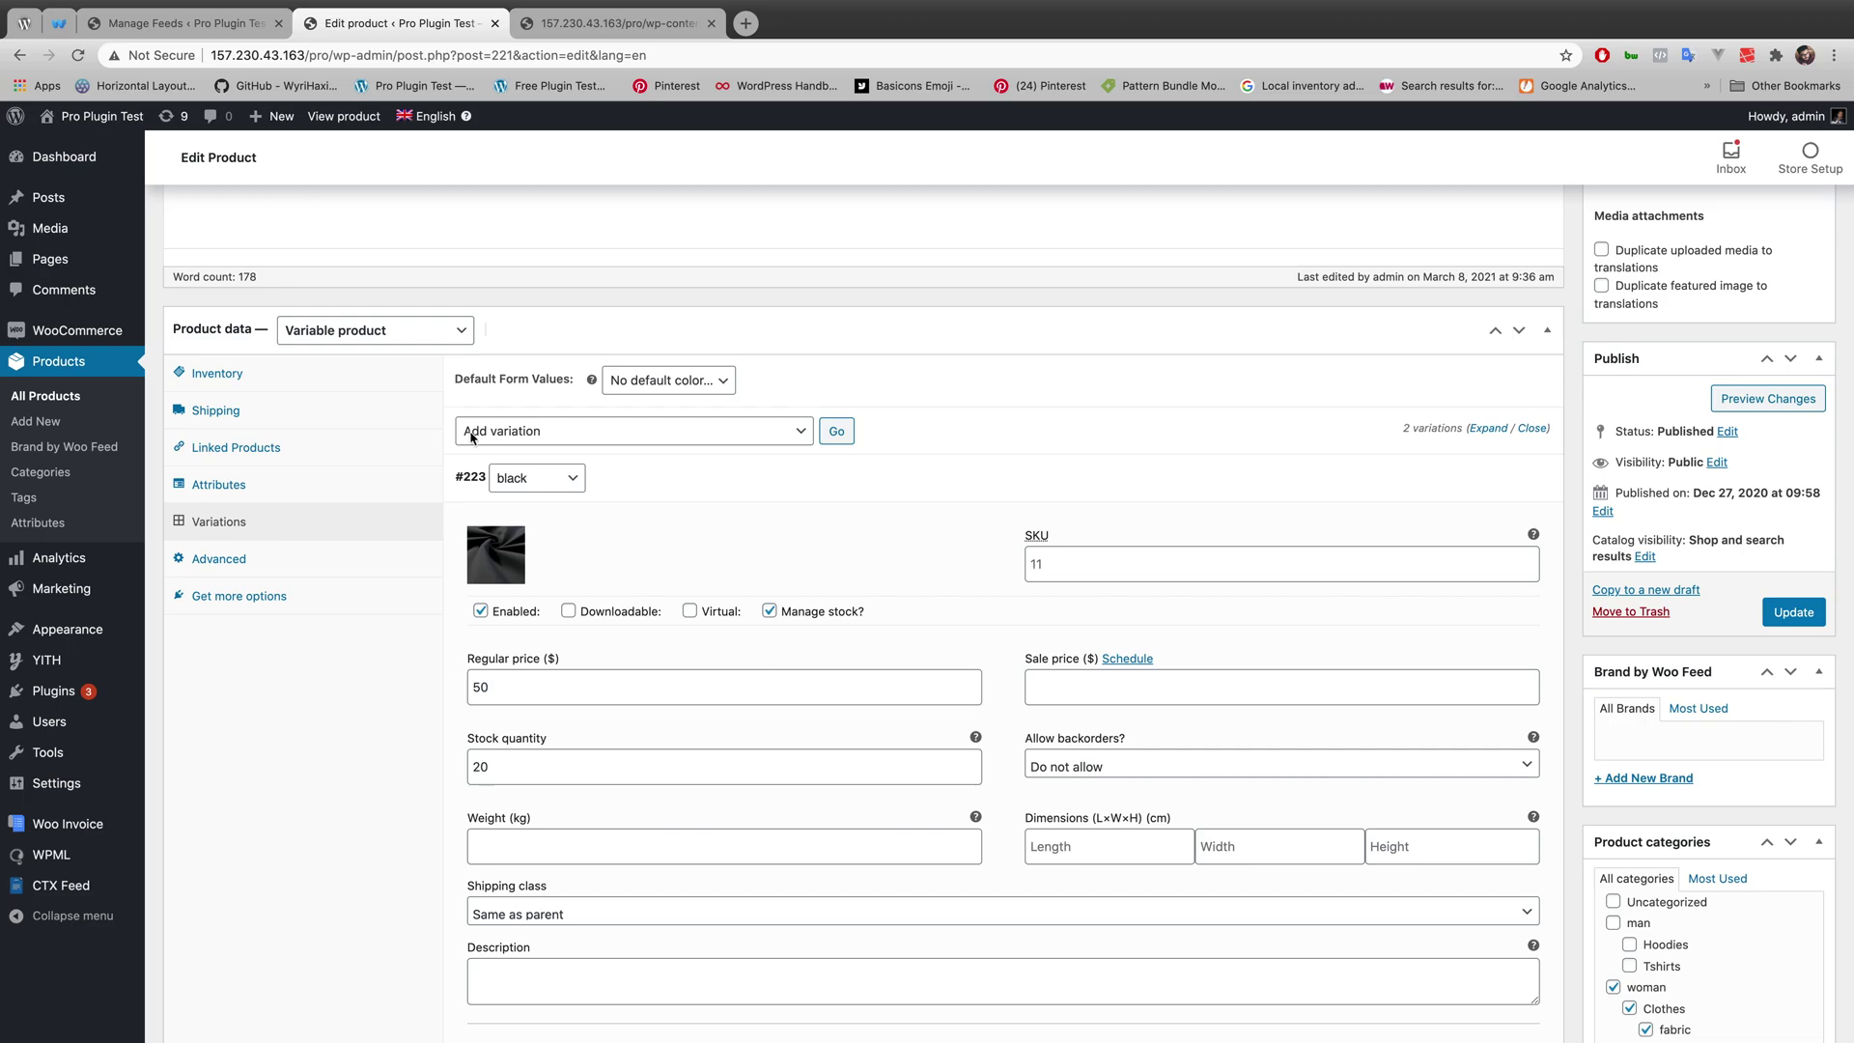
{"action": "left_click", "coordinate": [618, 23]}
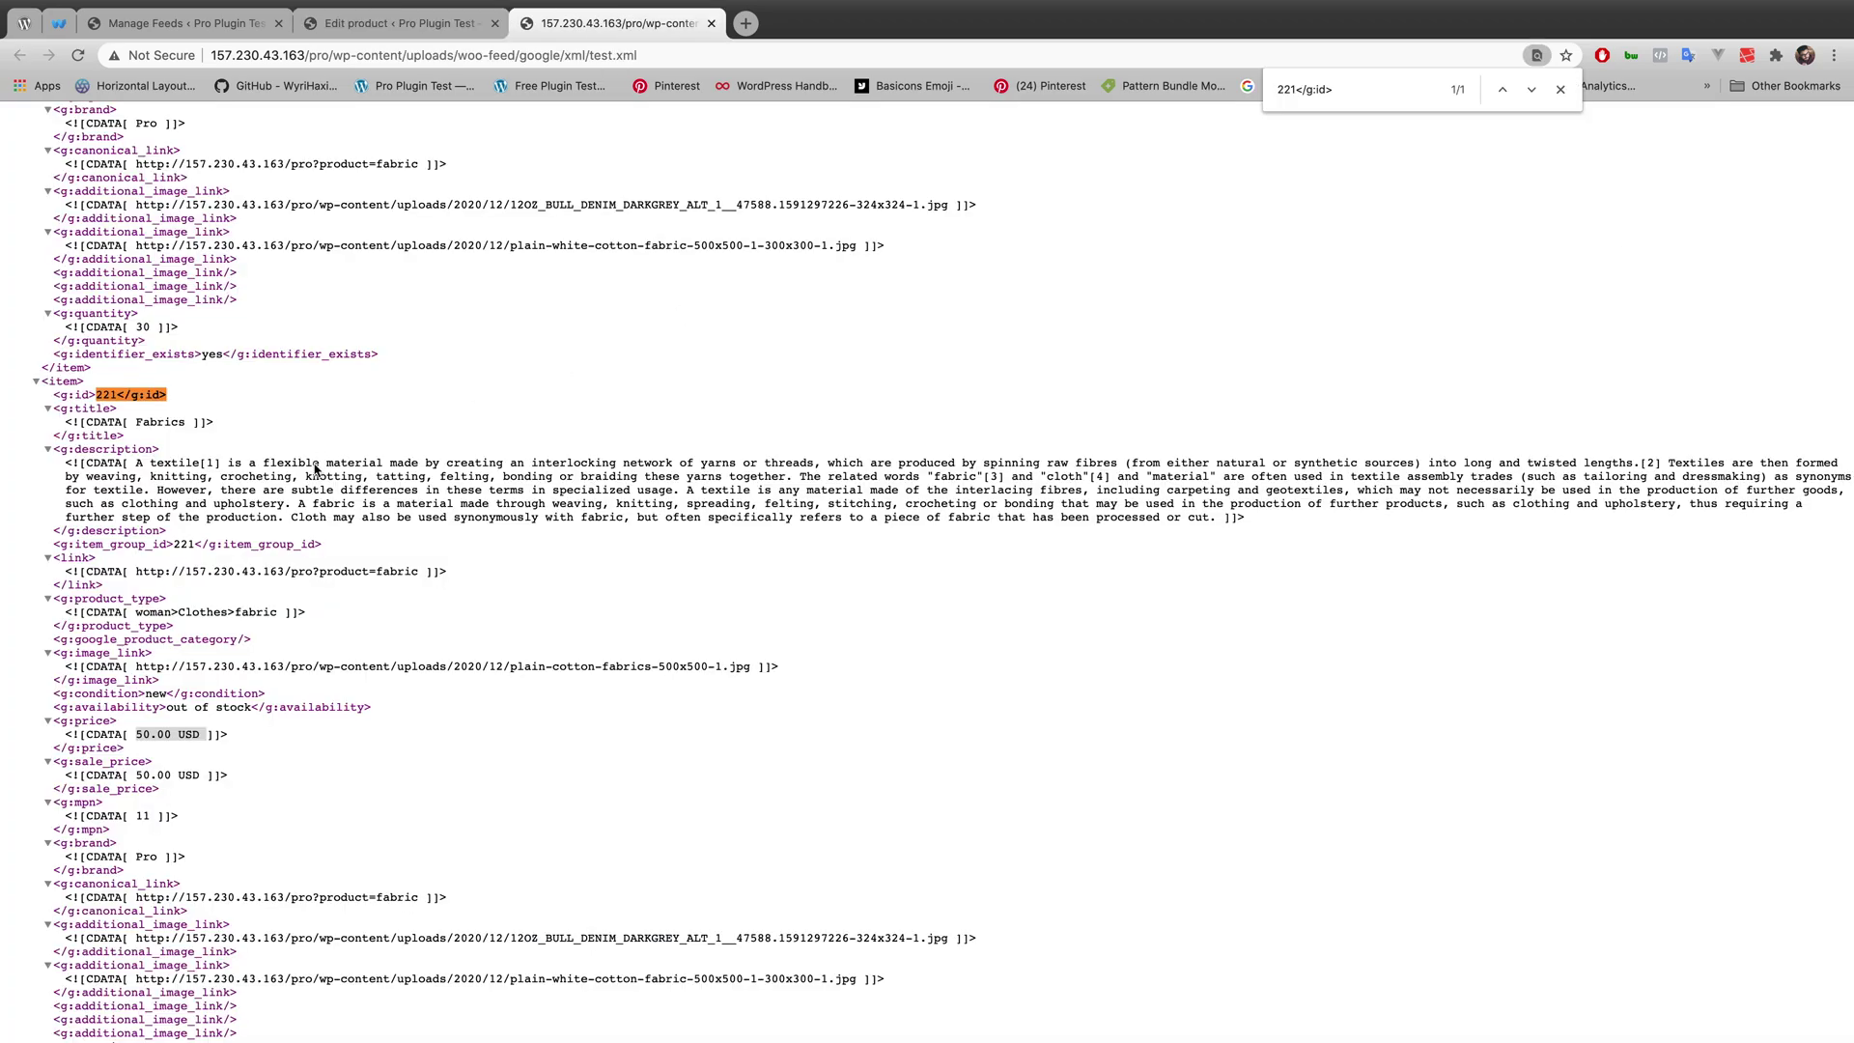
{"action": "scroll", "coordinate": [316, 471], "scroll_direction": "down", "scroll_amount": 2}
{"action": "scroll", "coordinate": [189, 816], "scroll_direction": "down", "scroll_amount": 2}
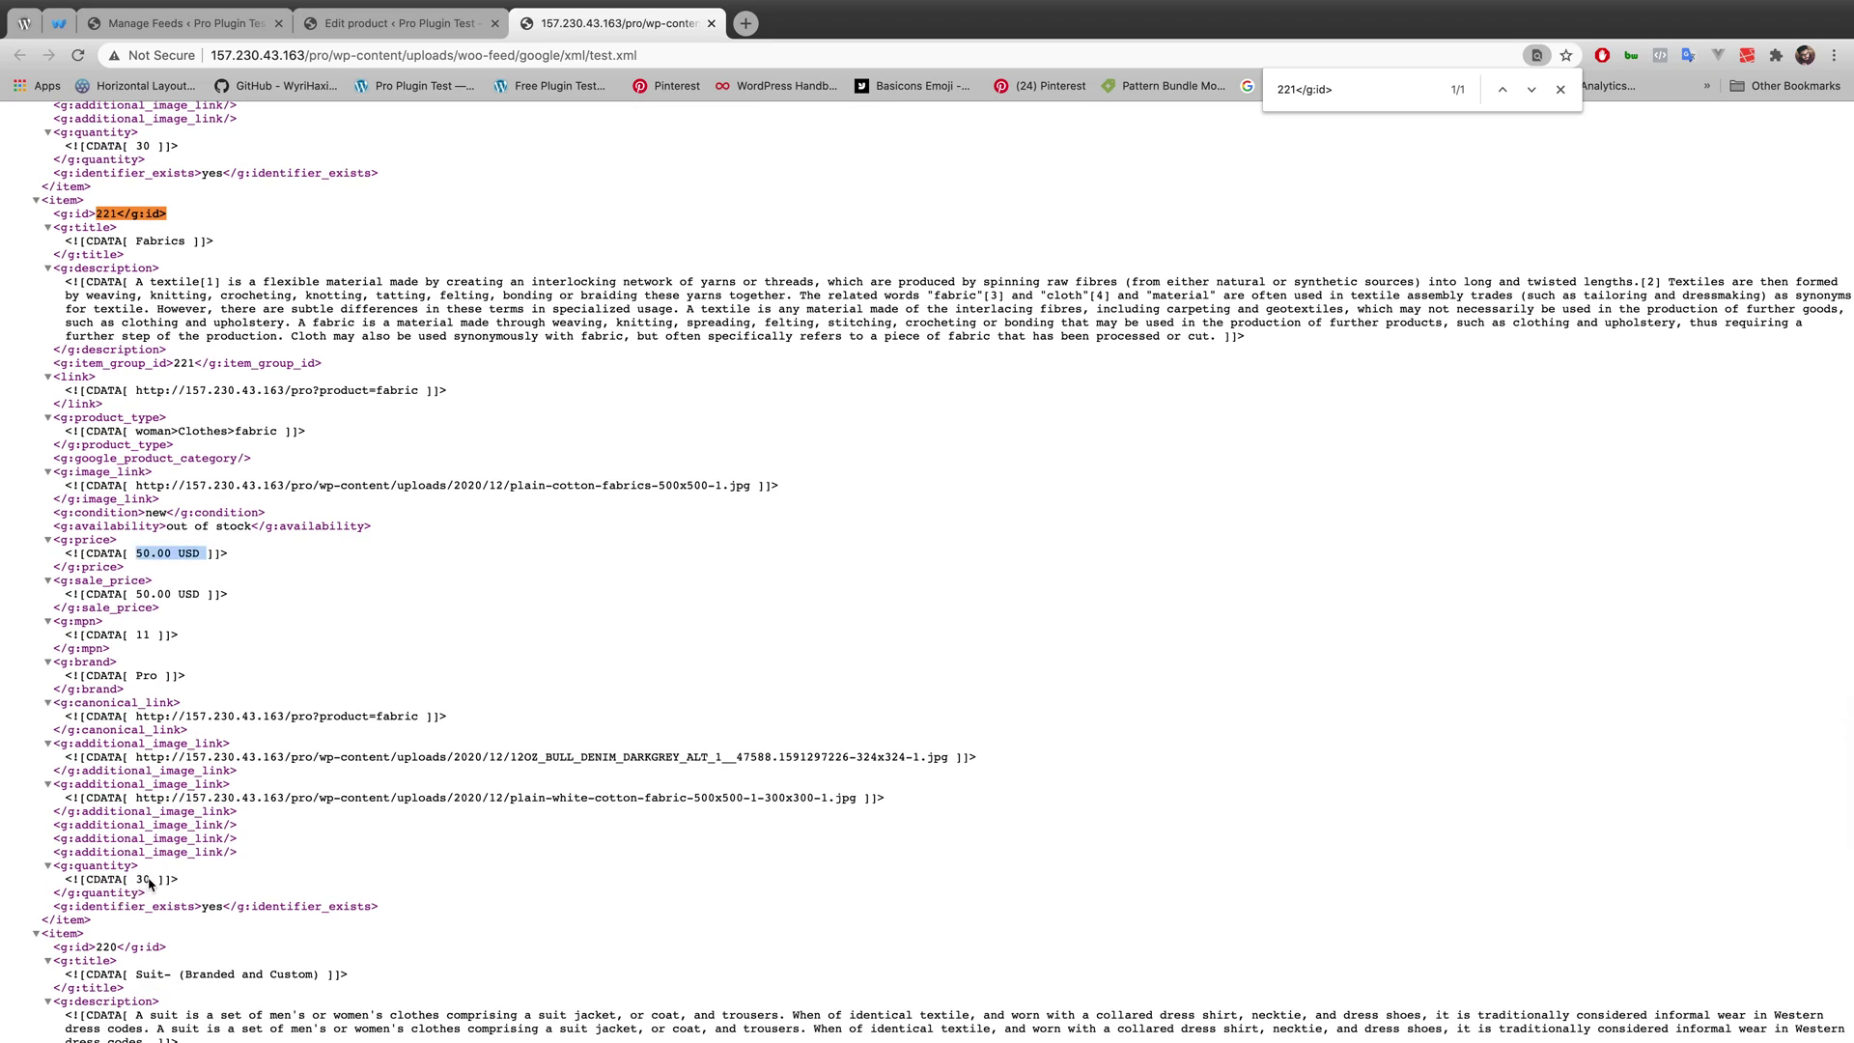
- Confirm the feed quantity of 30 matches the red variation's stock, then return to the feed settings
{"action": "left_click", "coordinate": [396, 23]}
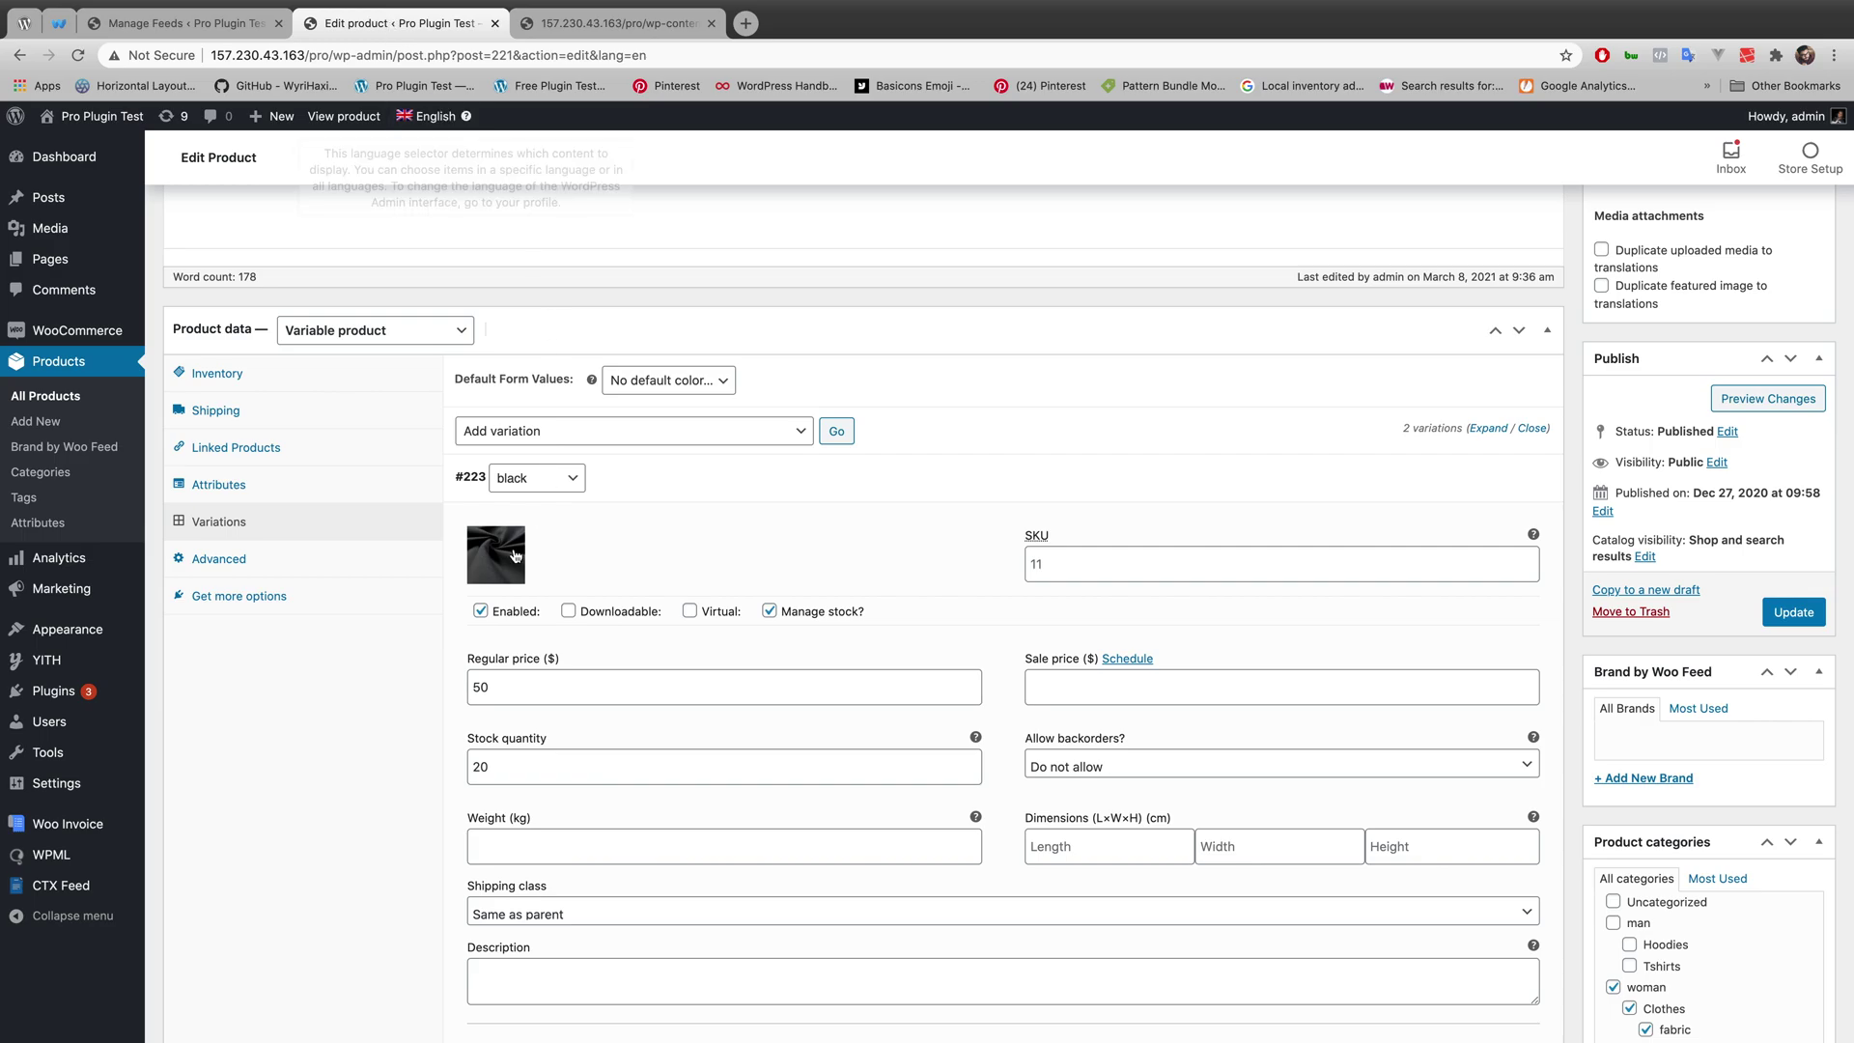
{"action": "scroll", "coordinate": [514, 558], "scroll_direction": "down", "scroll_amount": 4}
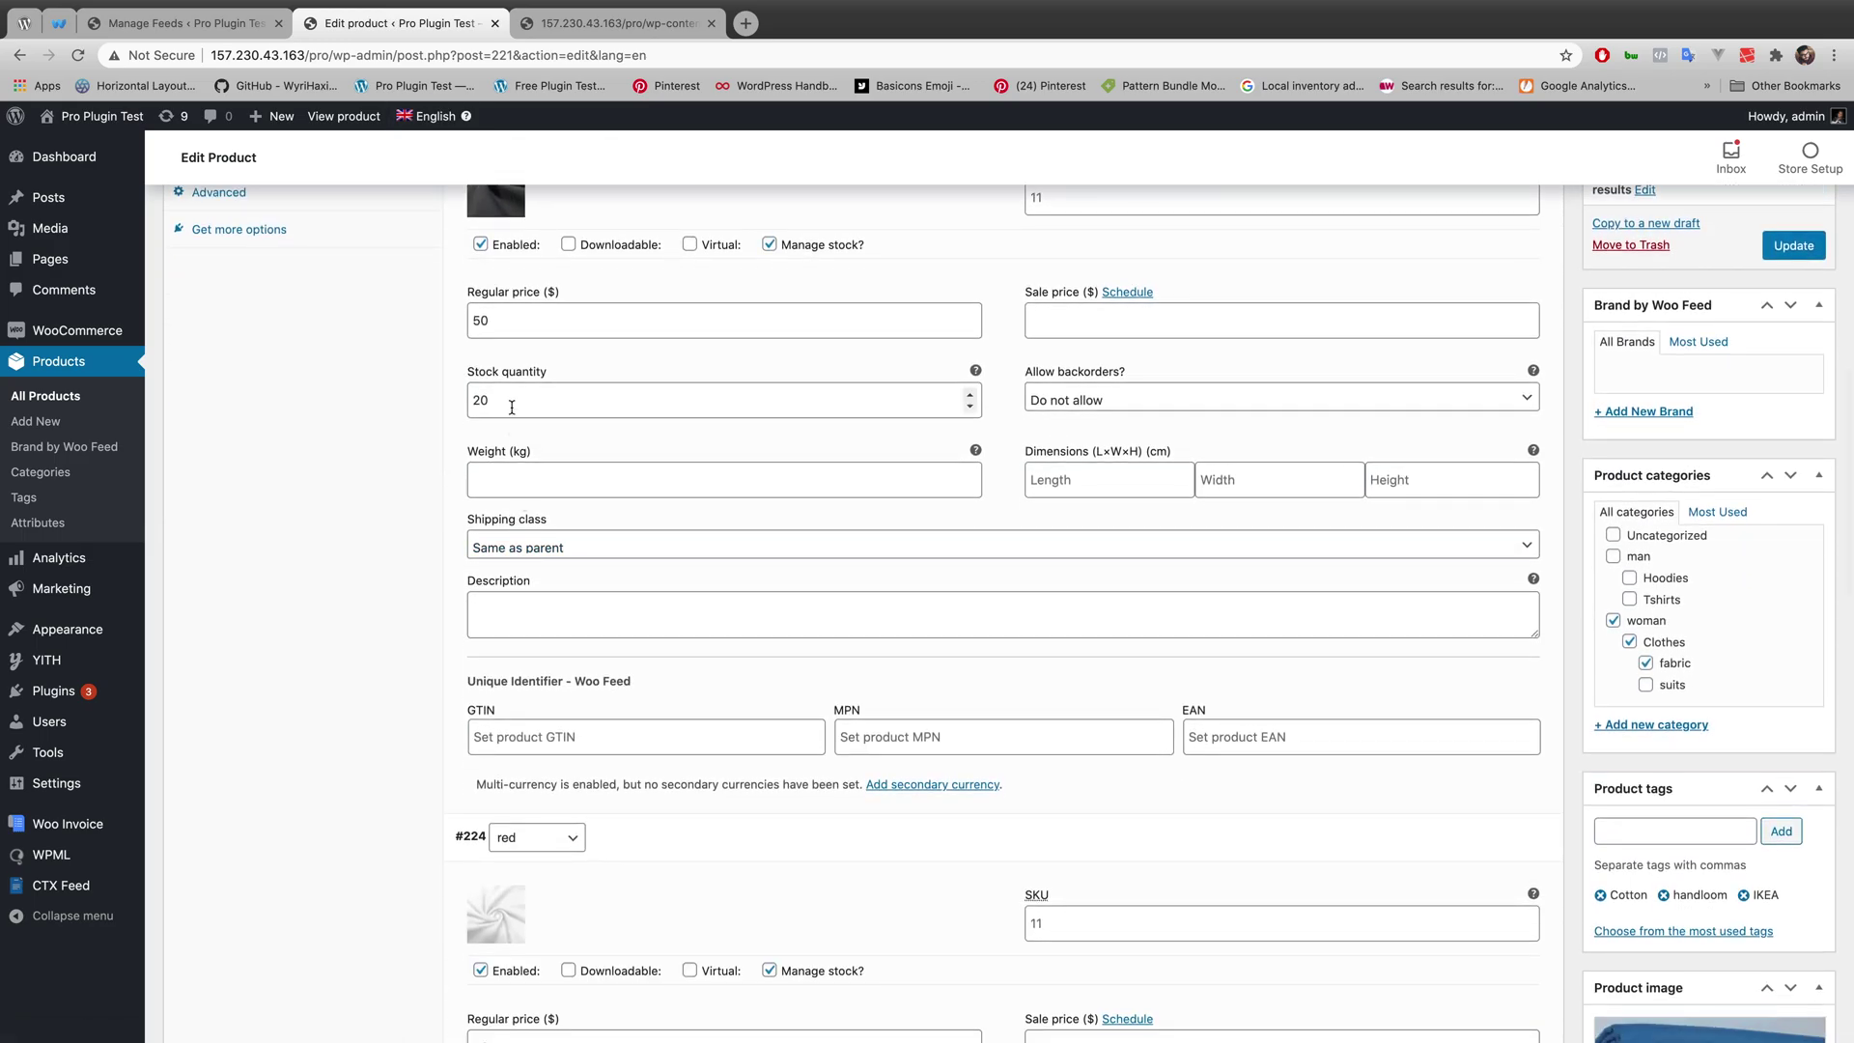
{"action": "scroll", "coordinate": [511, 403], "scroll_direction": "down", "scroll_amount": 15}
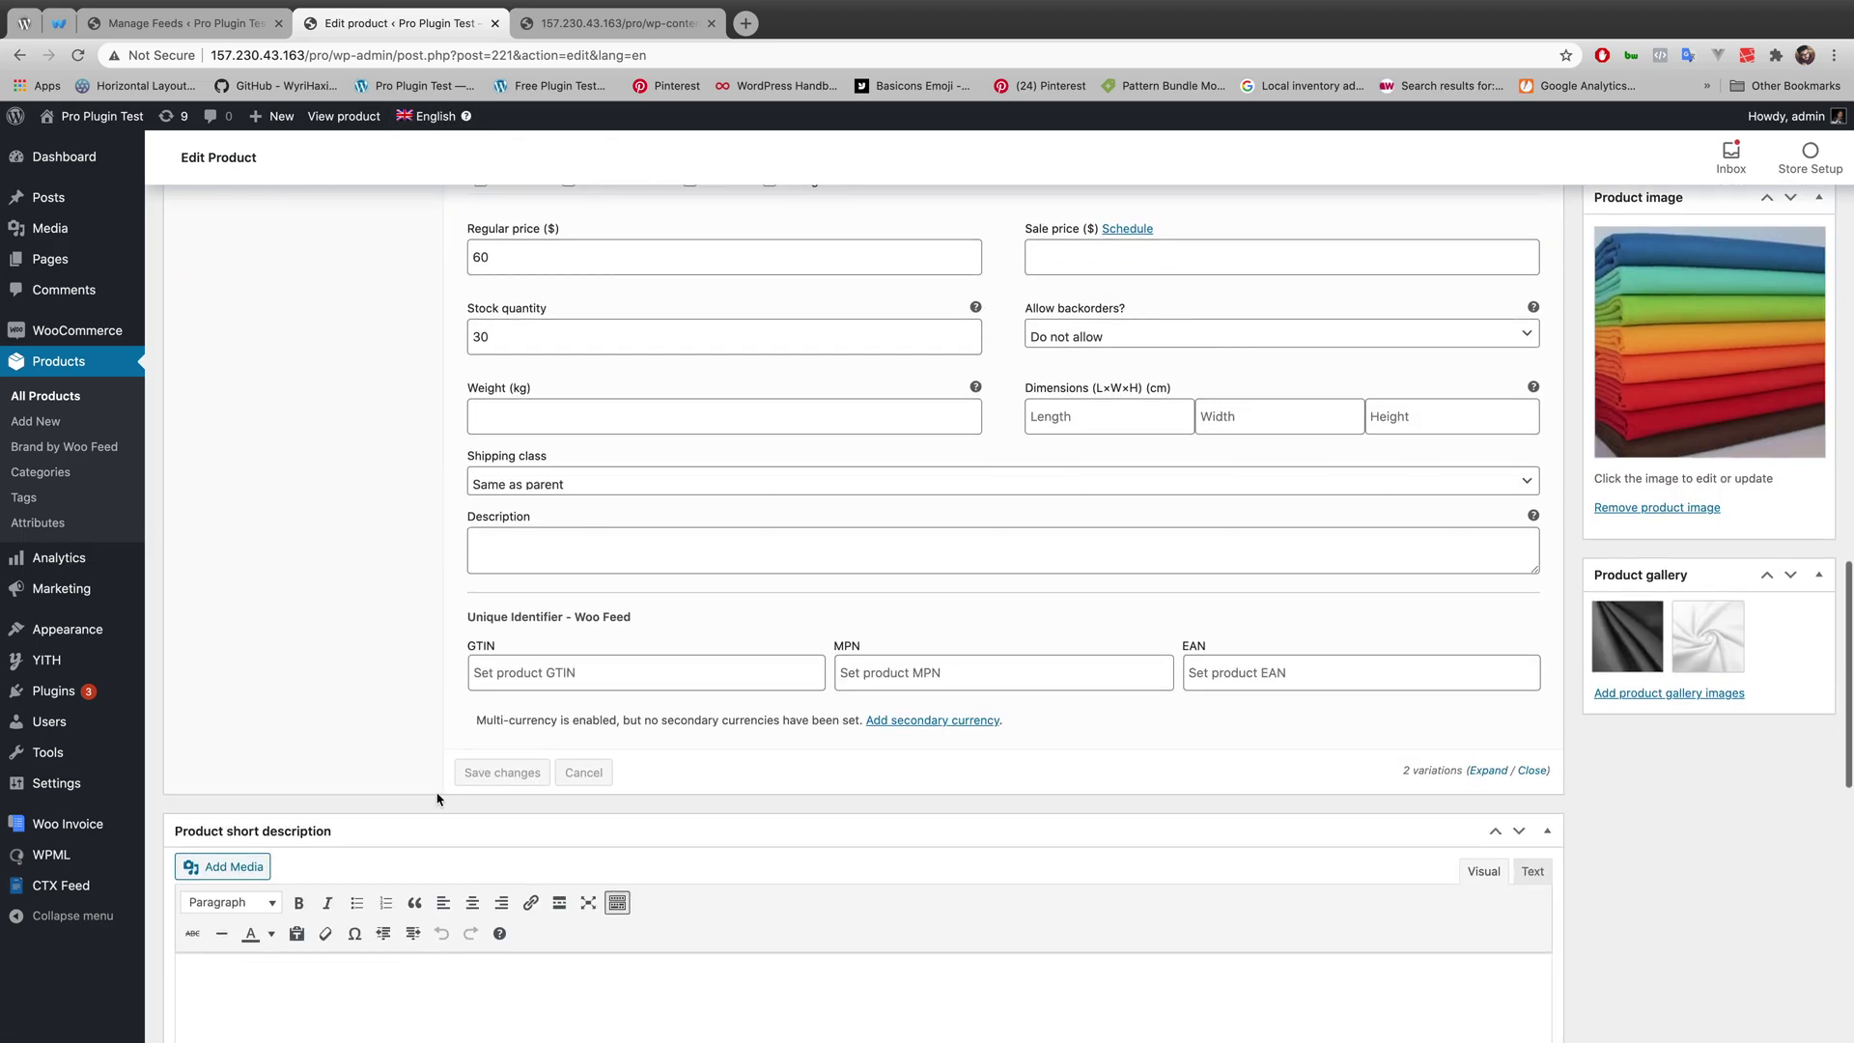
{"action": "scroll", "coordinate": [483, 467], "scroll_direction": "up", "scroll_amount": 12}
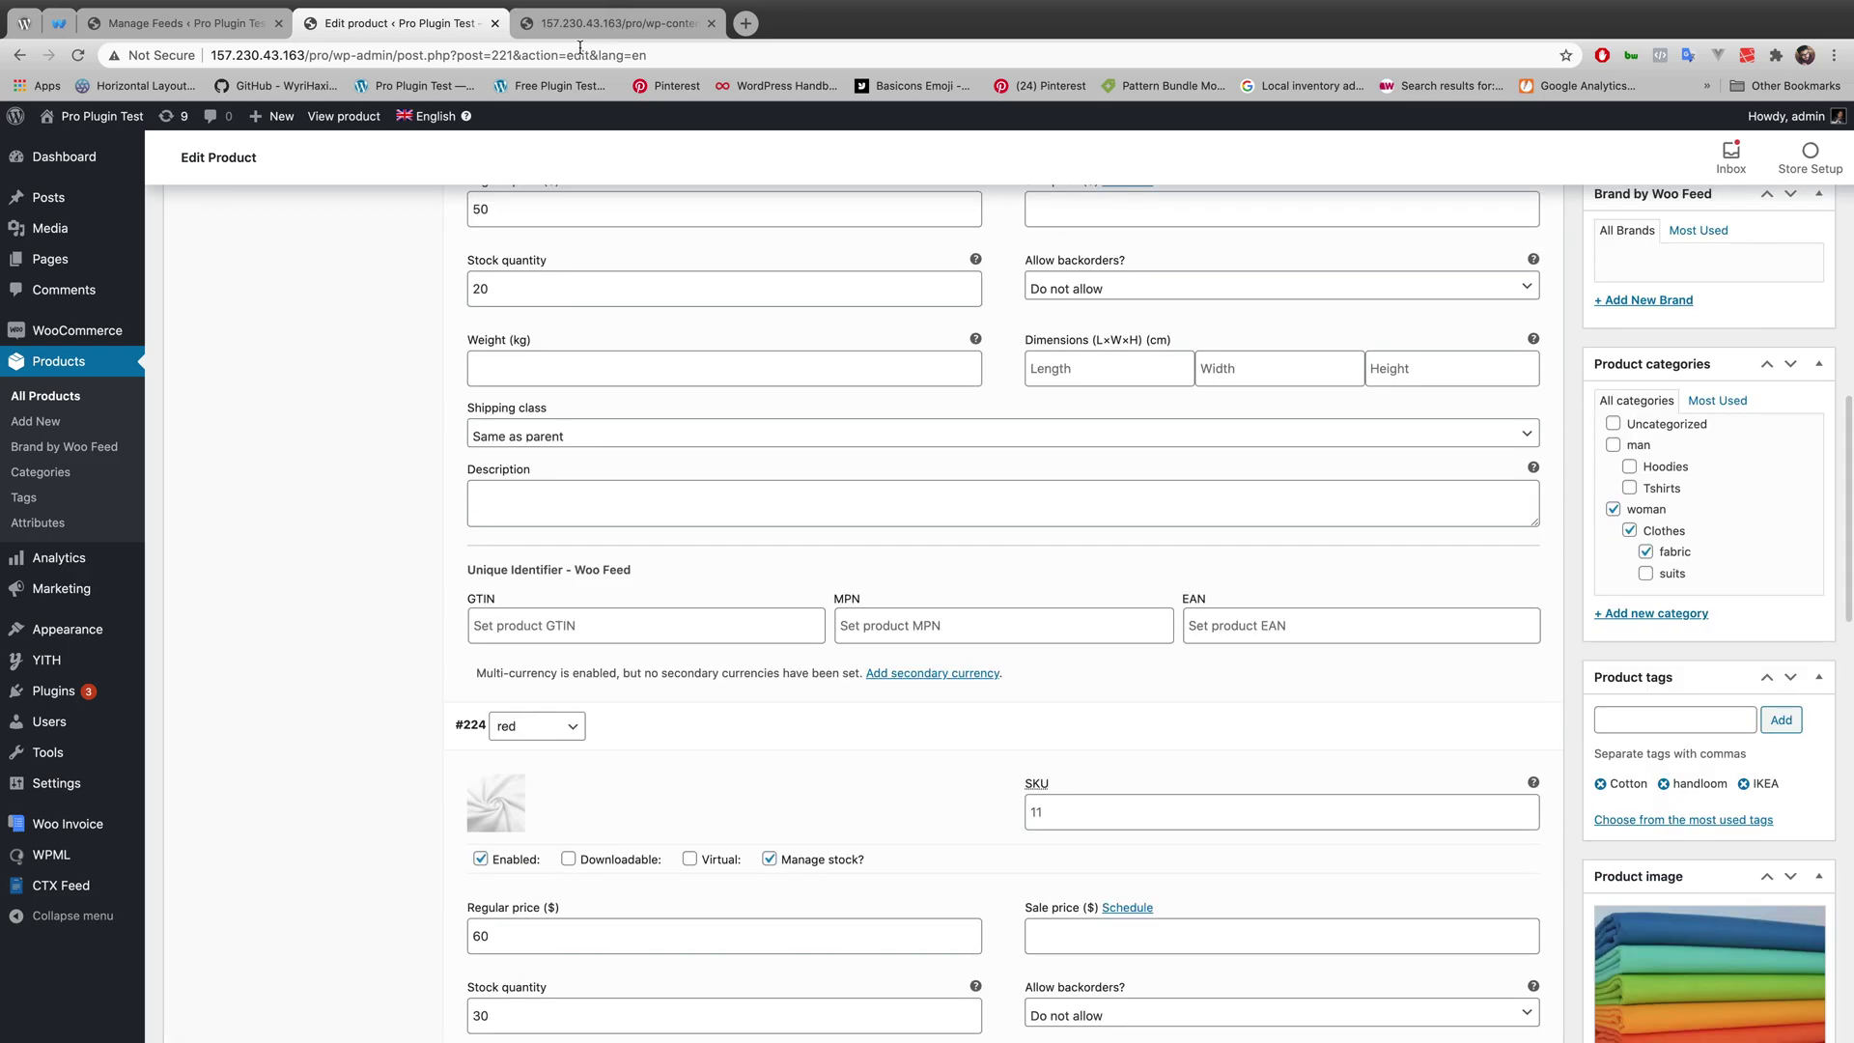
{"action": "left_click", "coordinate": [608, 23]}
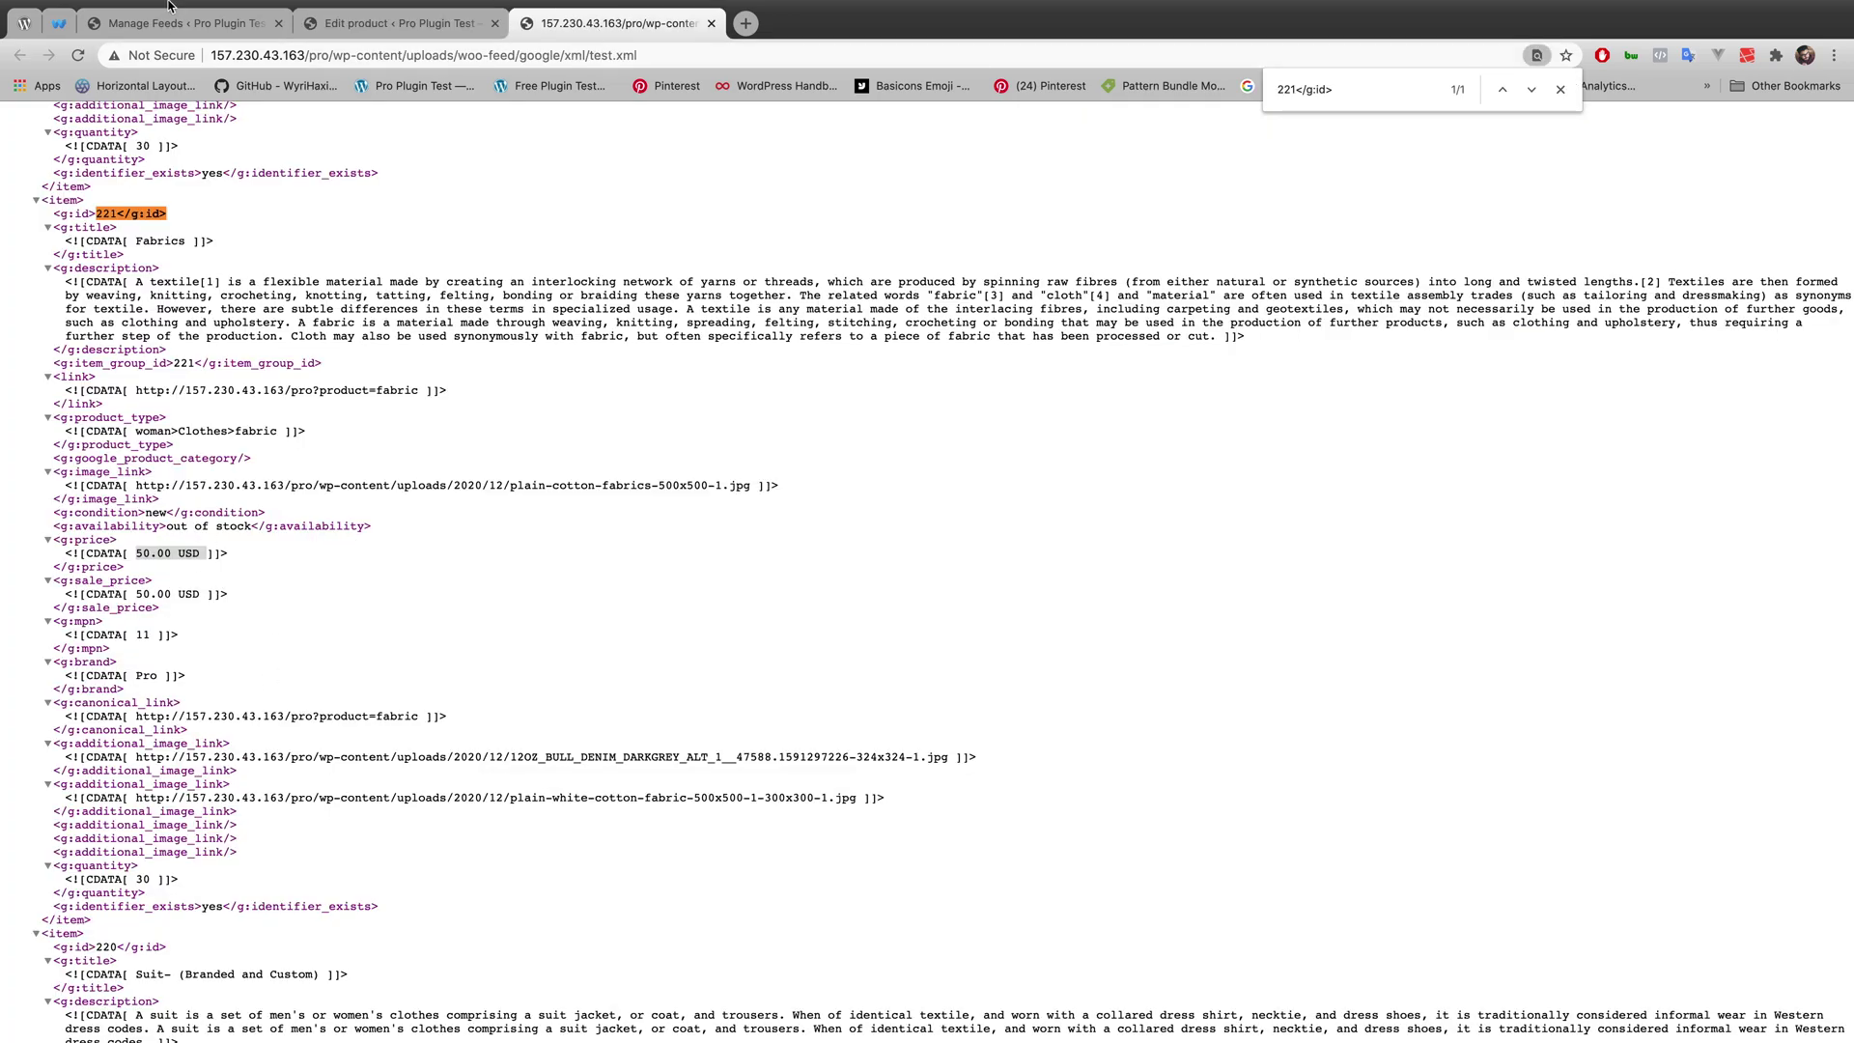
{"action": "left_click", "coordinate": [396, 23]}
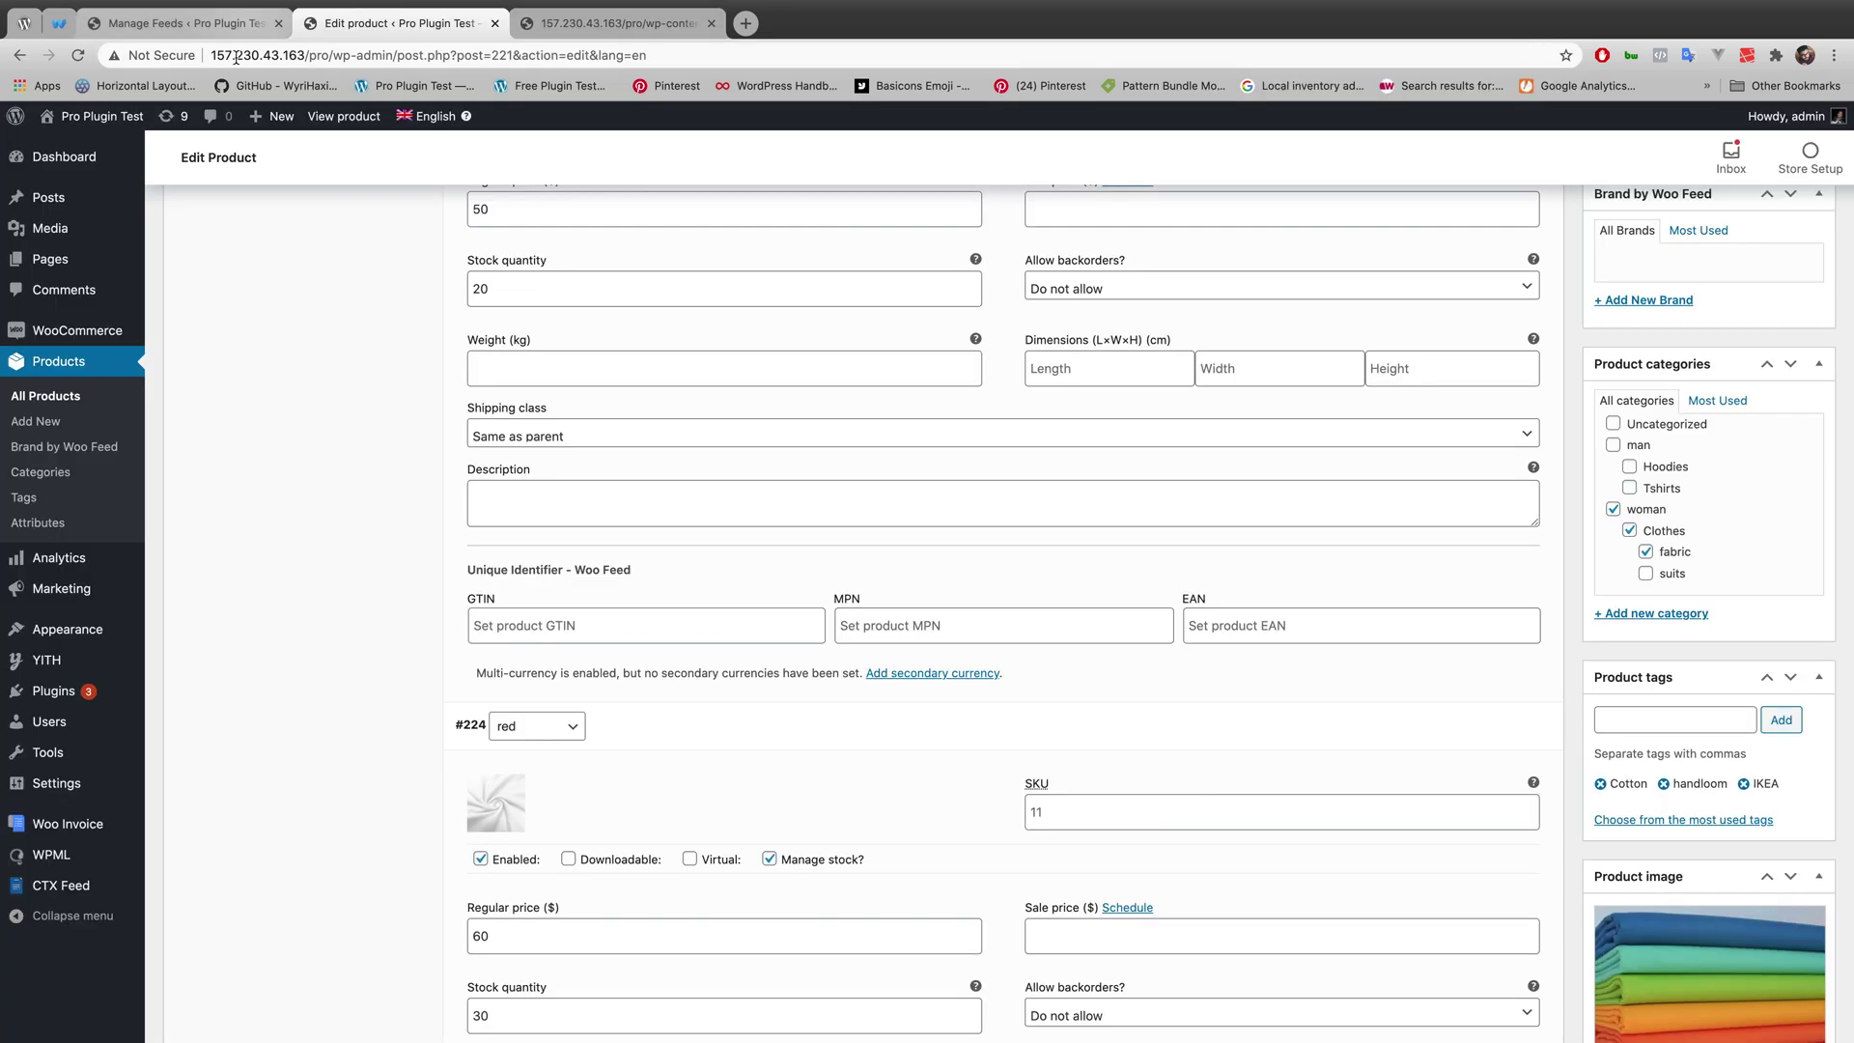
{"action": "left_click", "coordinate": [180, 23]}
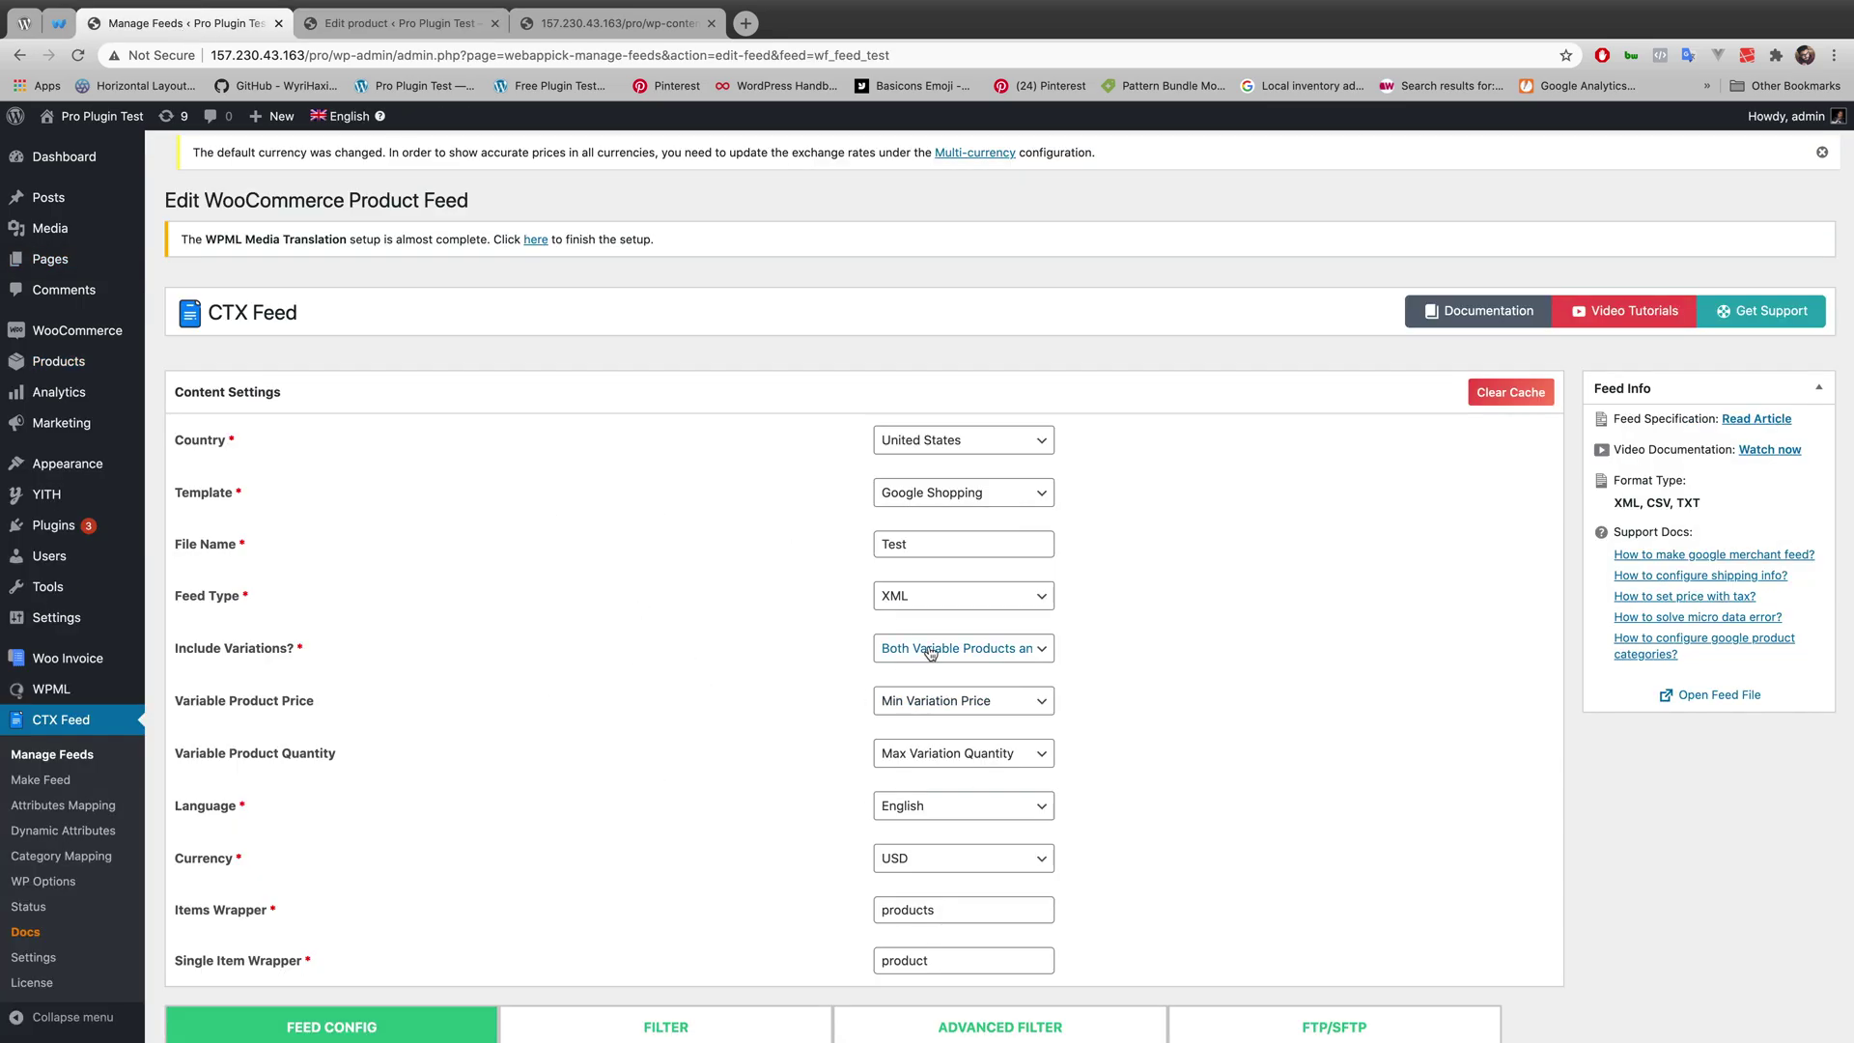
- Set Variable Product Price to Max Variation Price and Variable Product Quantity to Sum of Variation Quantity
{"action": "left_click", "coordinate": [969, 703]}
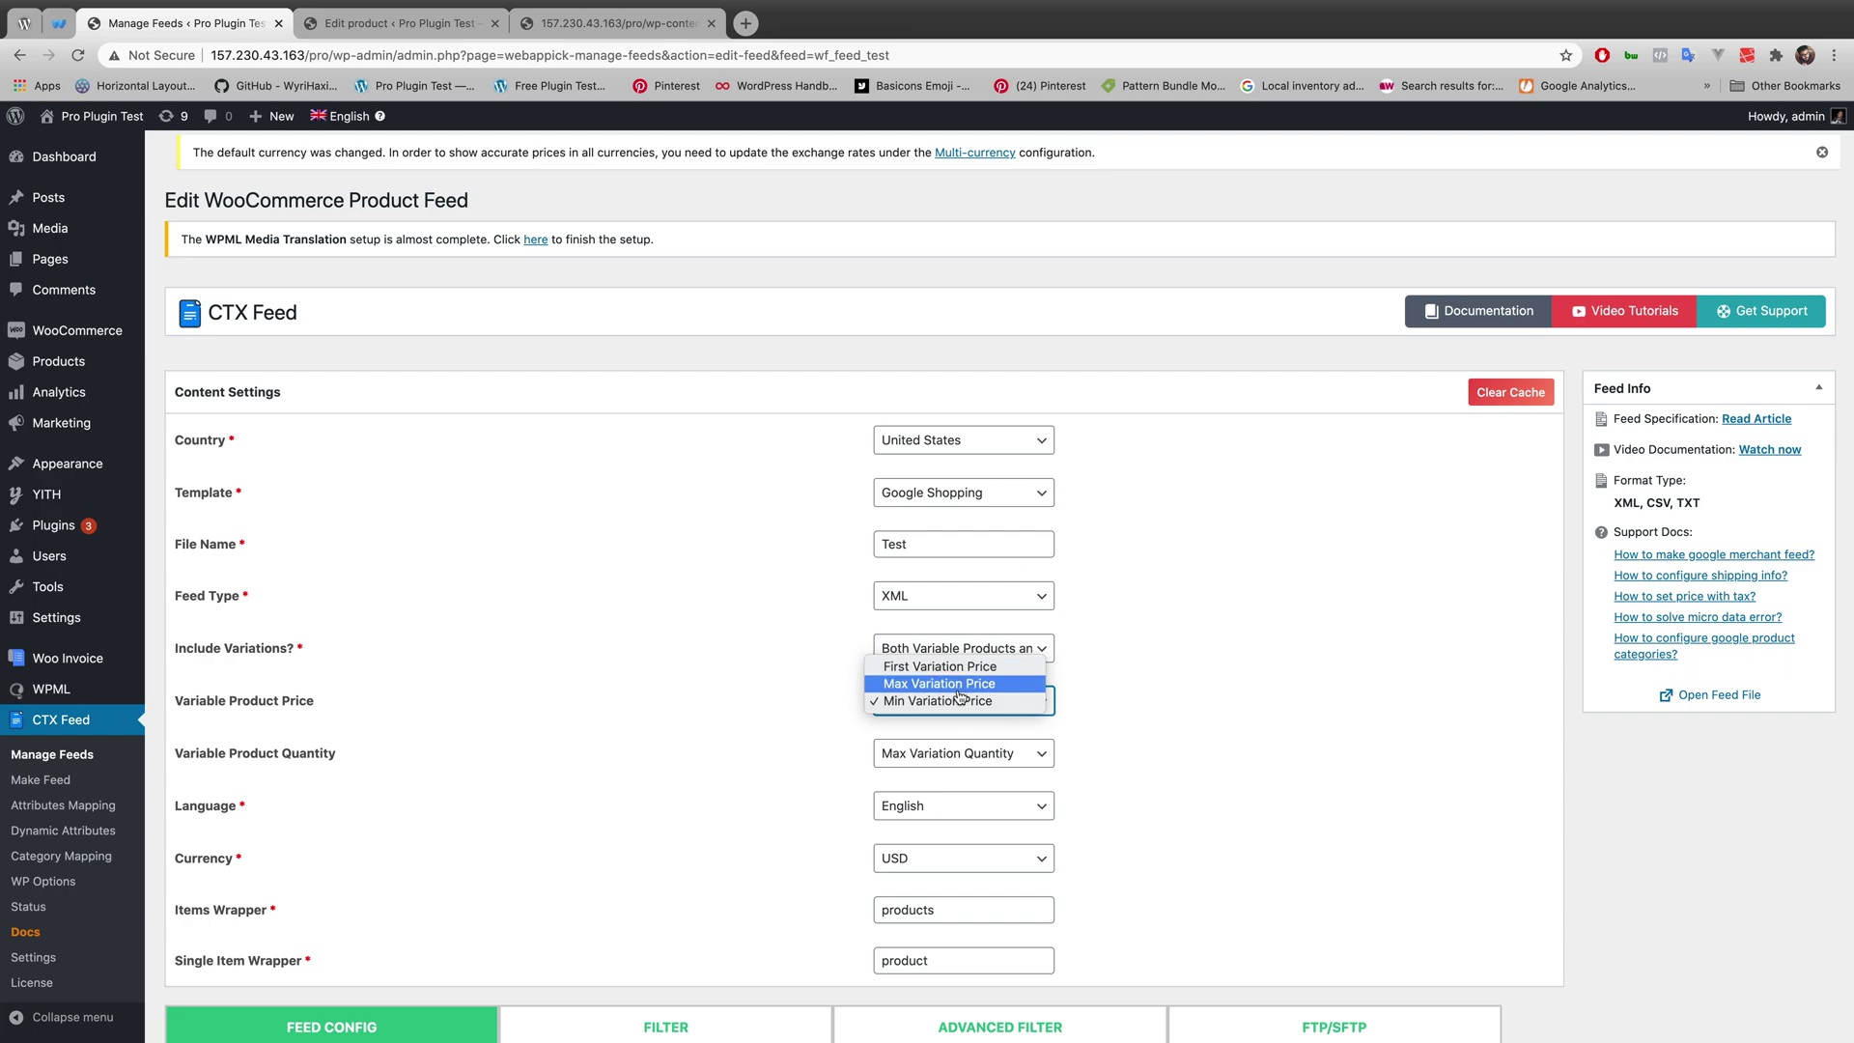
{"action": "left_click", "coordinate": [961, 683]}
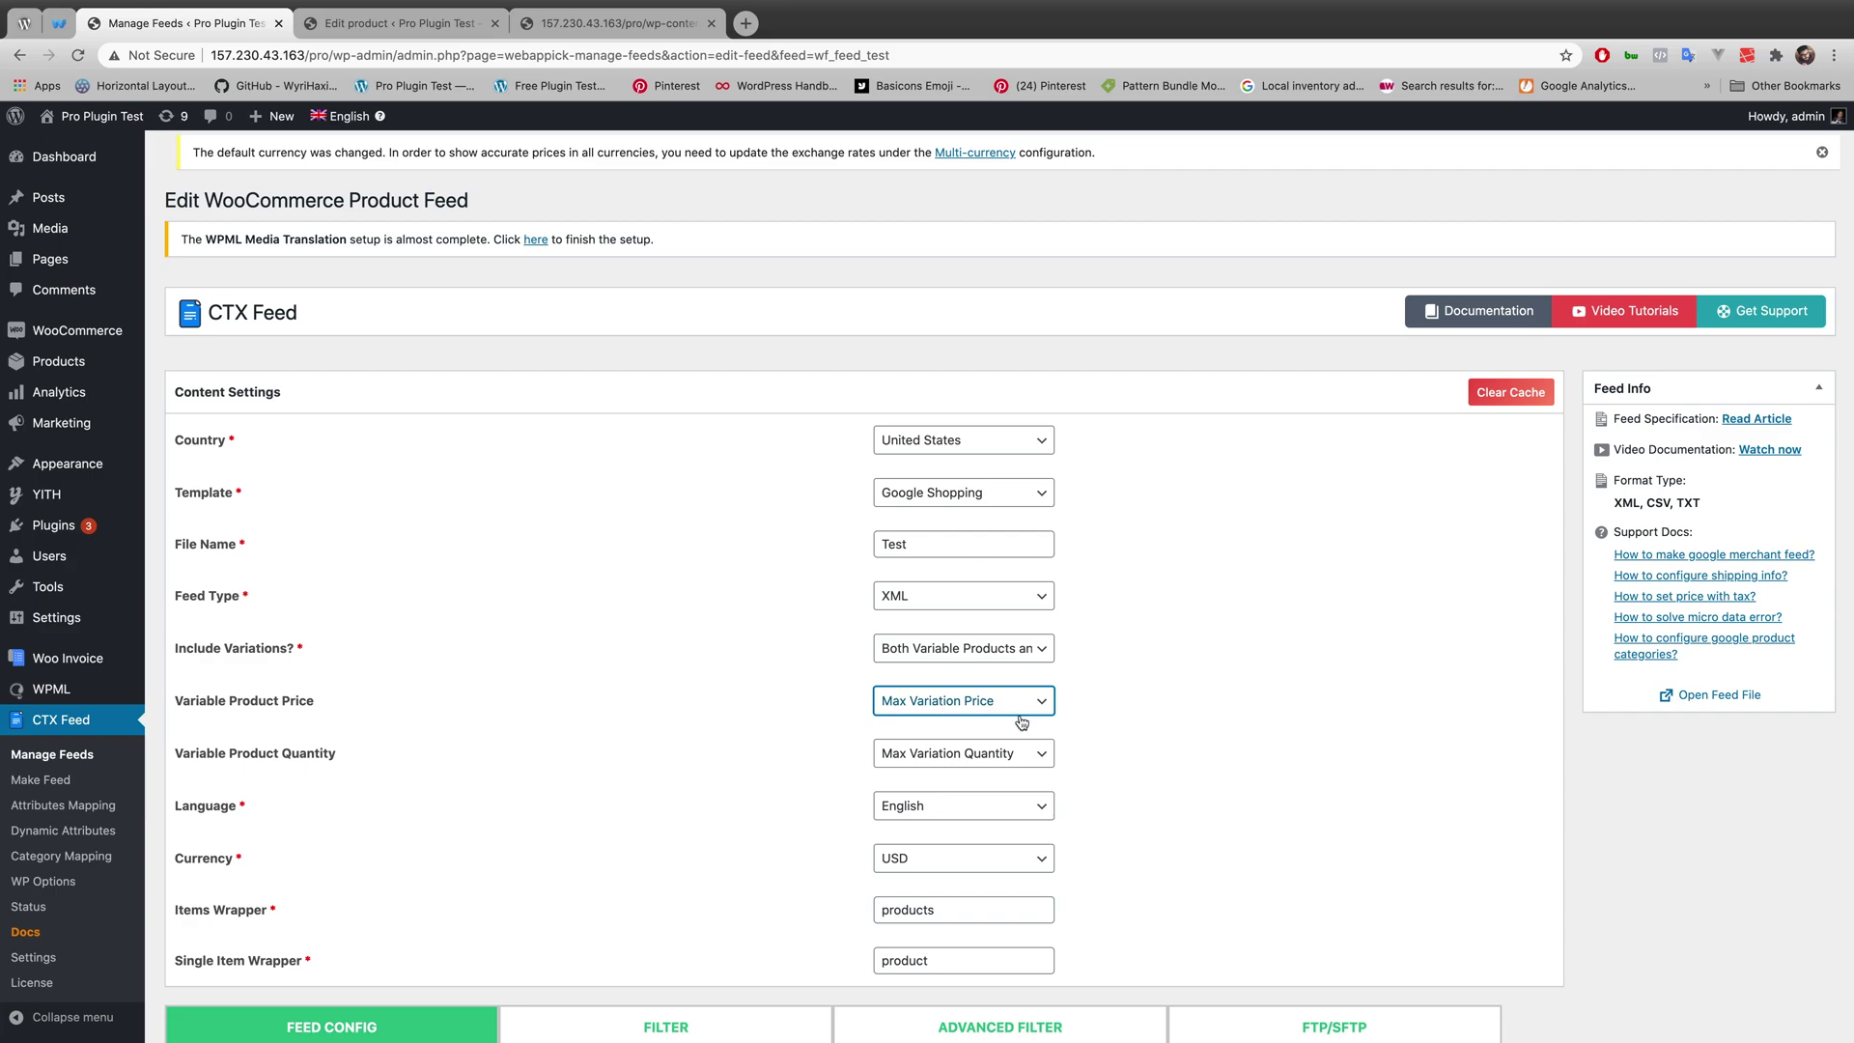
{"action": "left_click", "coordinate": [982, 766]}
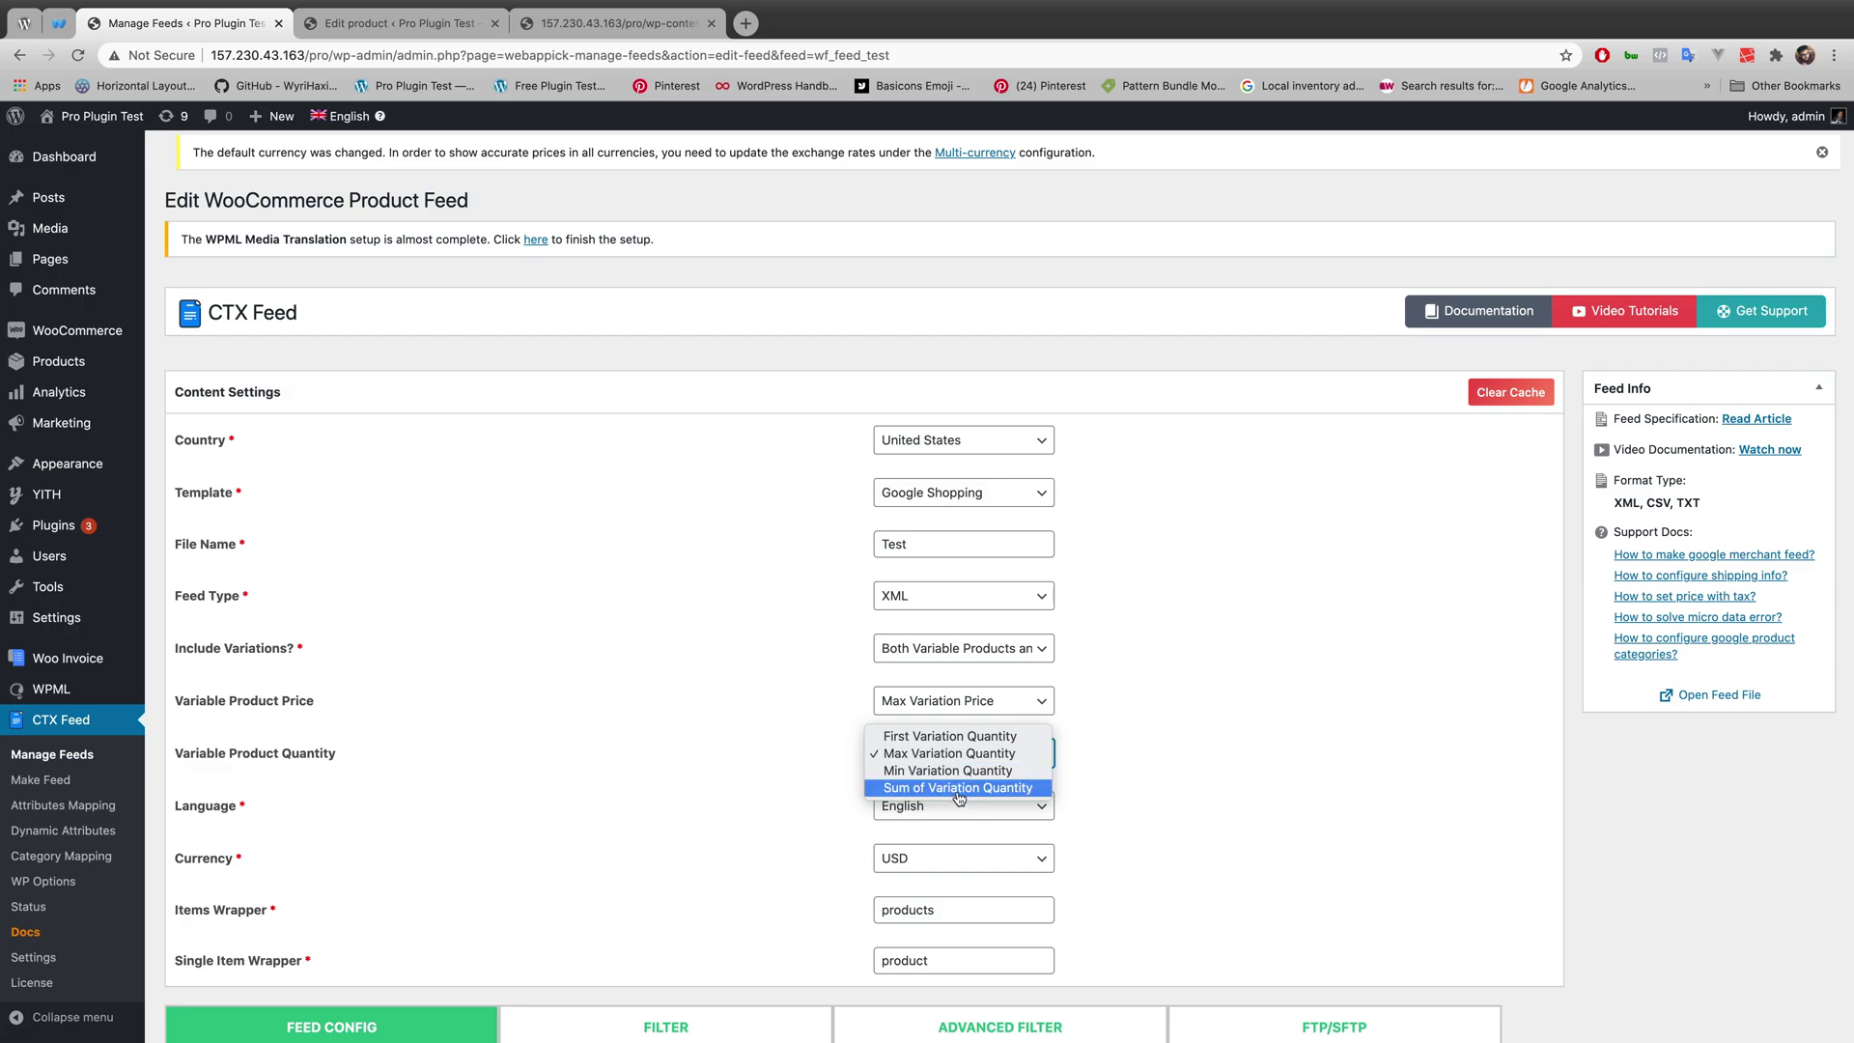
{"action": "left_click", "coordinate": [959, 788]}
- Update and regenerate the Test feed, then open its XML file in a new tab
{"action": "scroll", "coordinate": [942, 603], "scroll_direction": "down", "scroll_amount": 15}
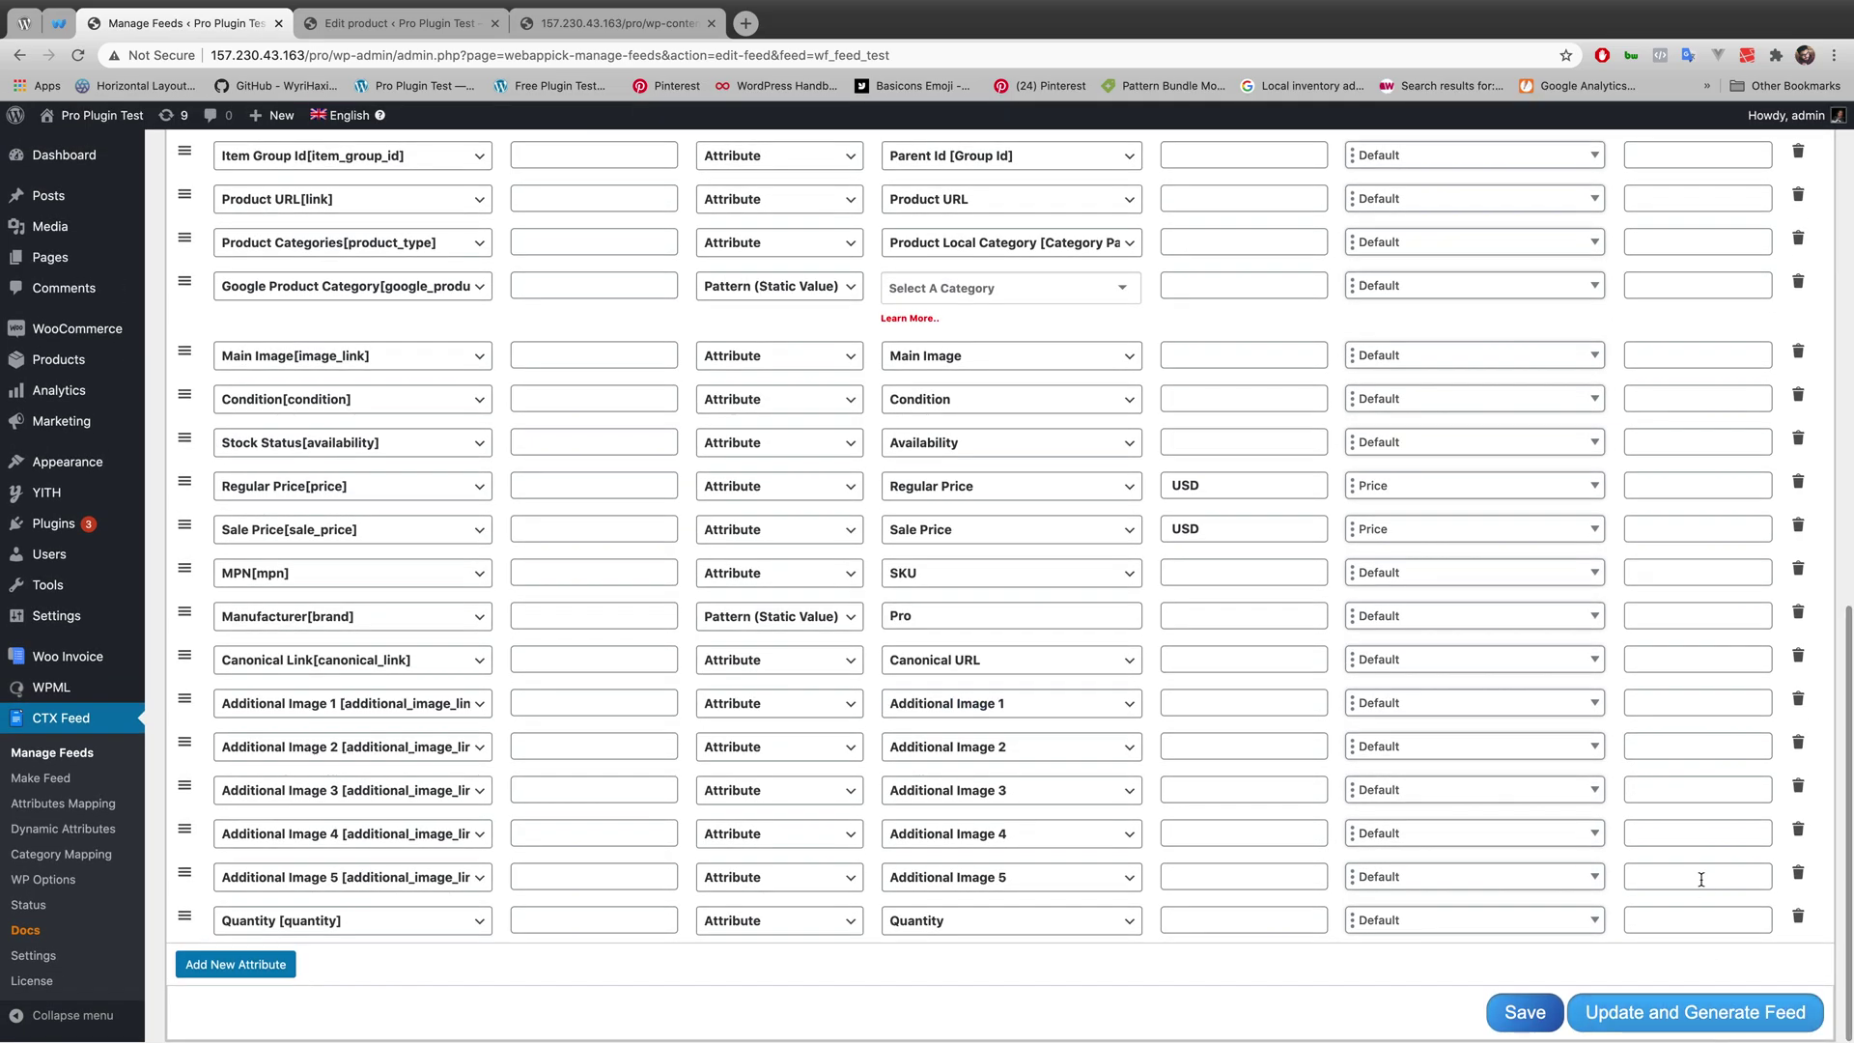
{"action": "left_click", "coordinate": [1676, 1009]}
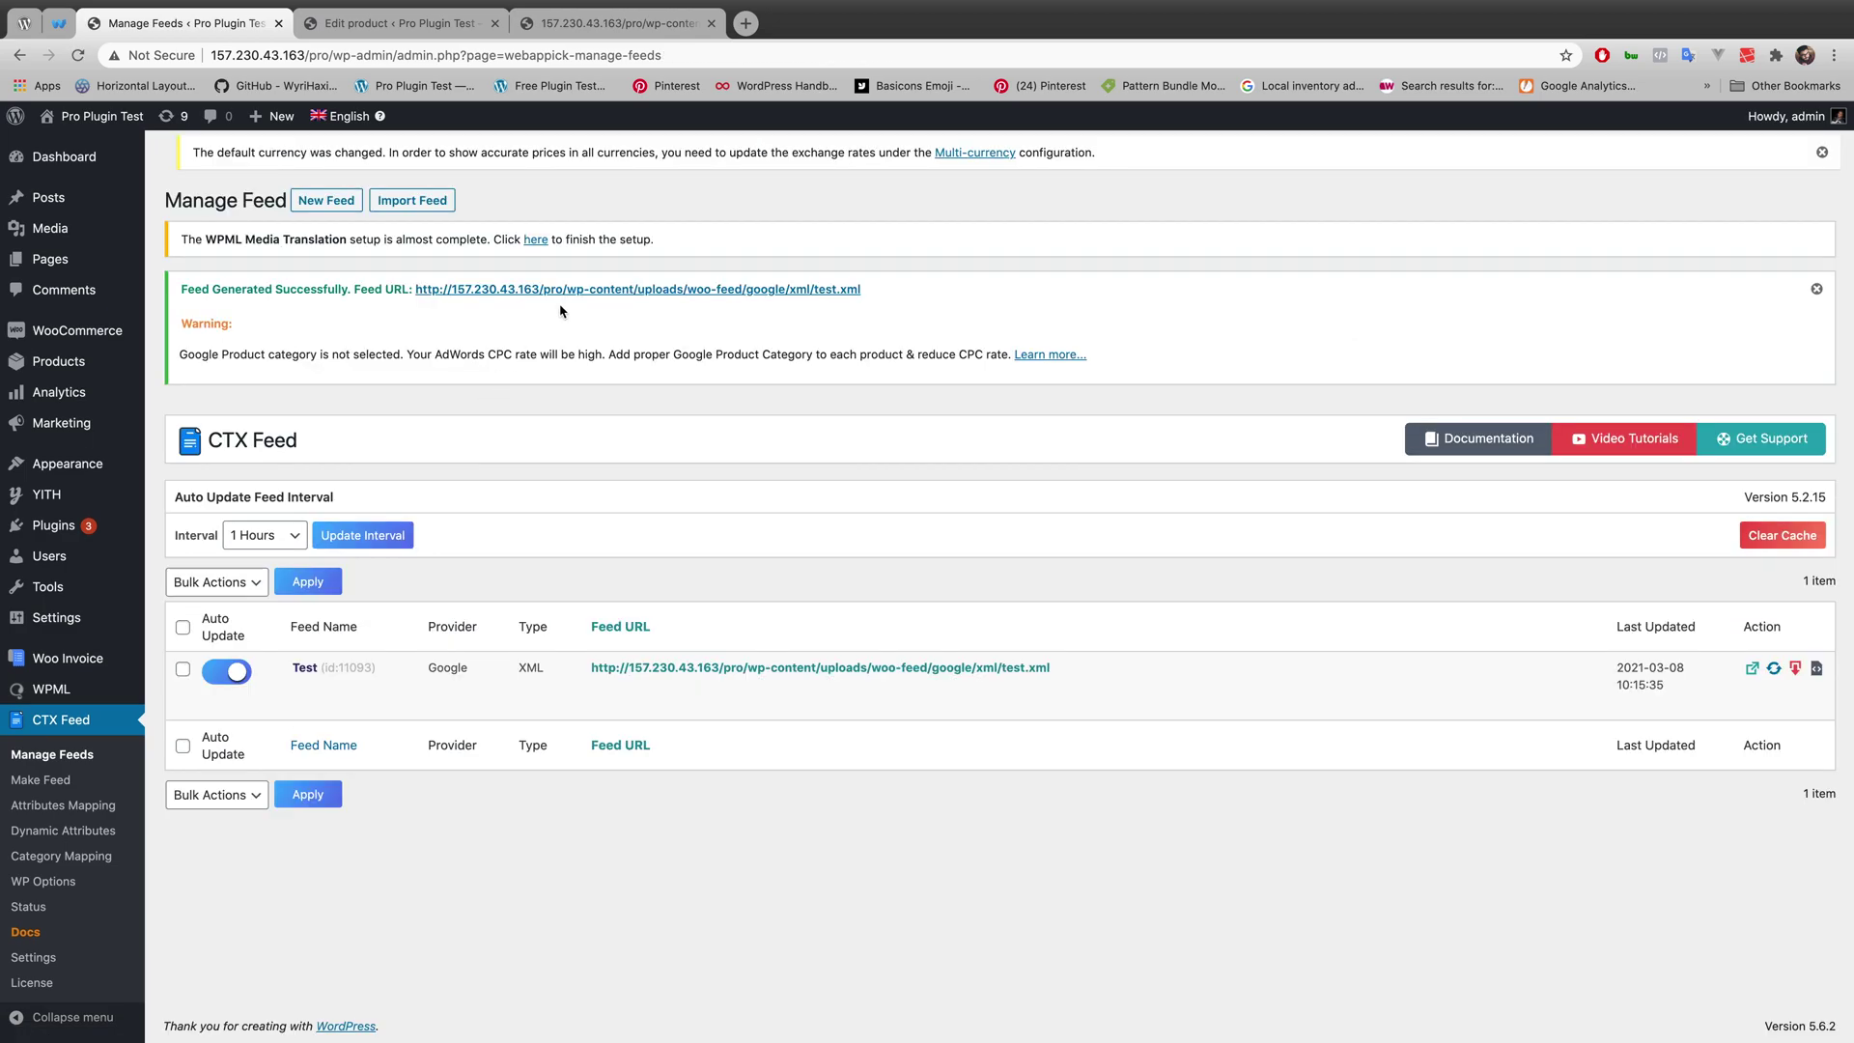
{"action": "left_click", "coordinate": [582, 290]}
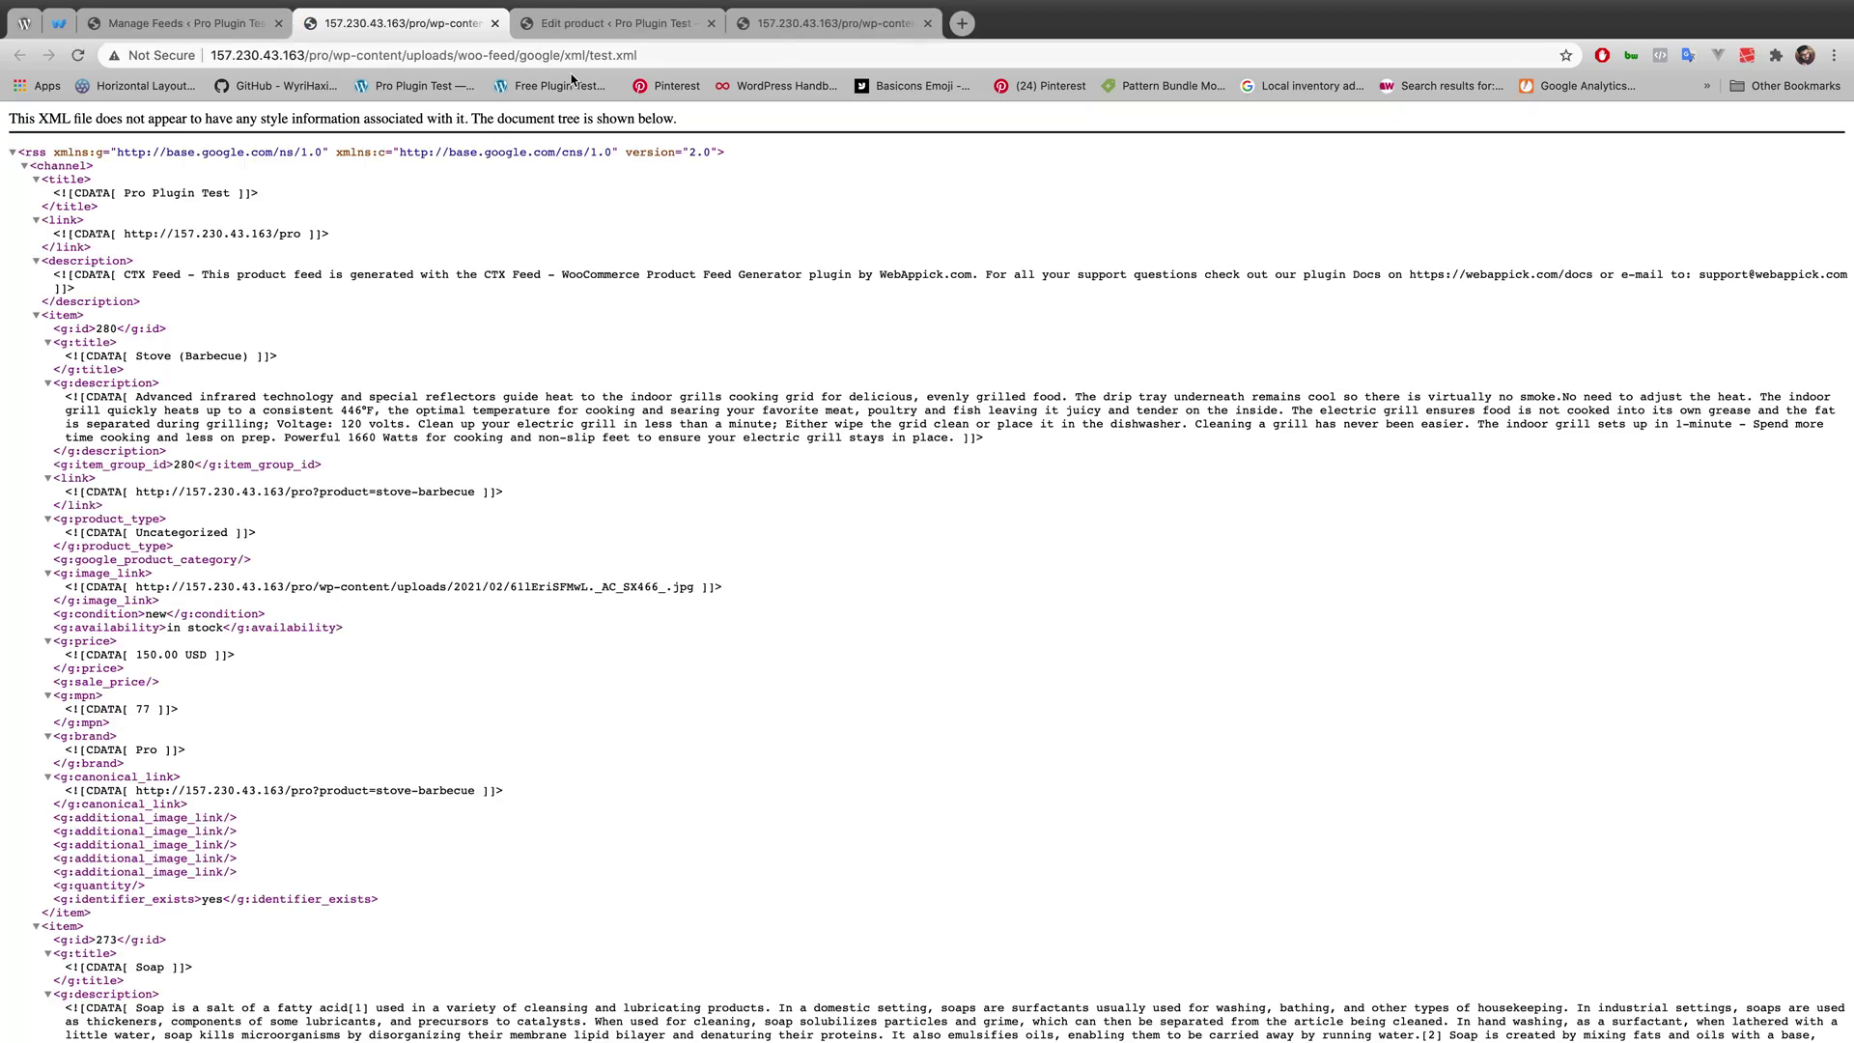
- Find item 221 in the regenerated XML and confirm its price of 60.00 USD
{"action": "key", "text": "super+f"}
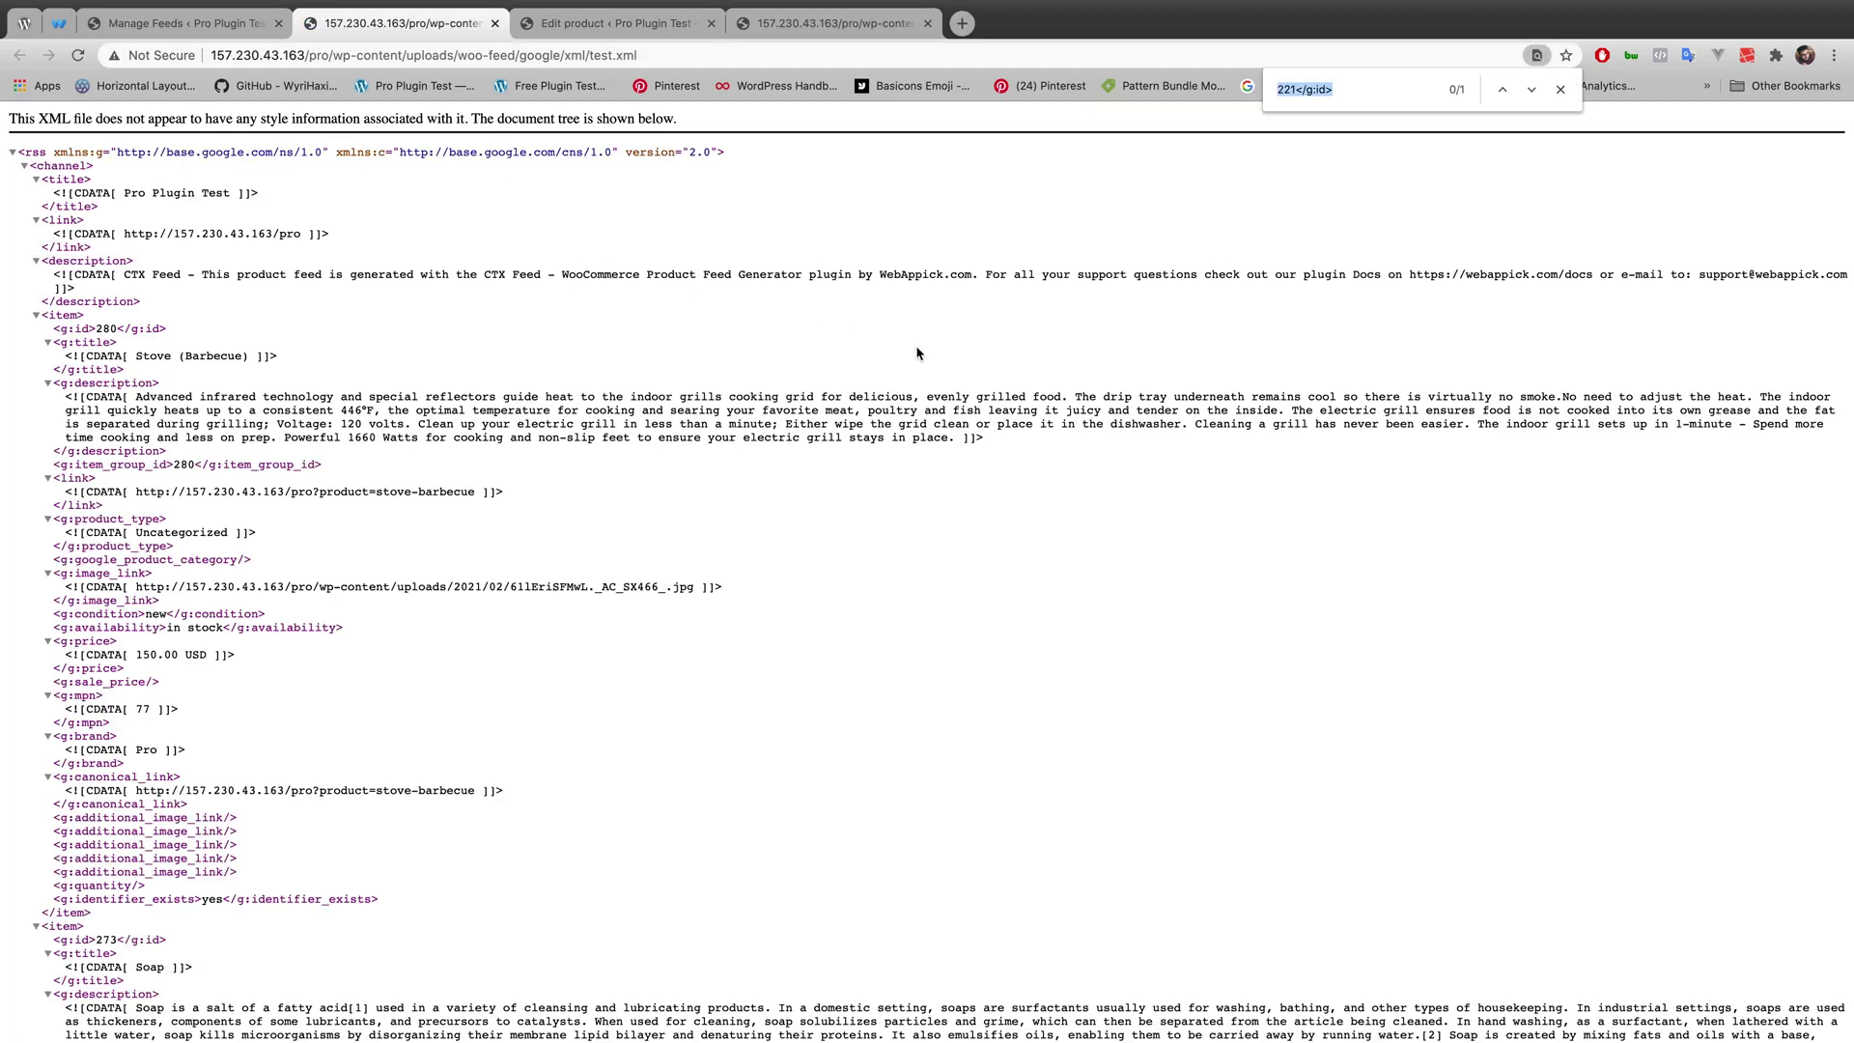
{"action": "key", "text": "Return"}
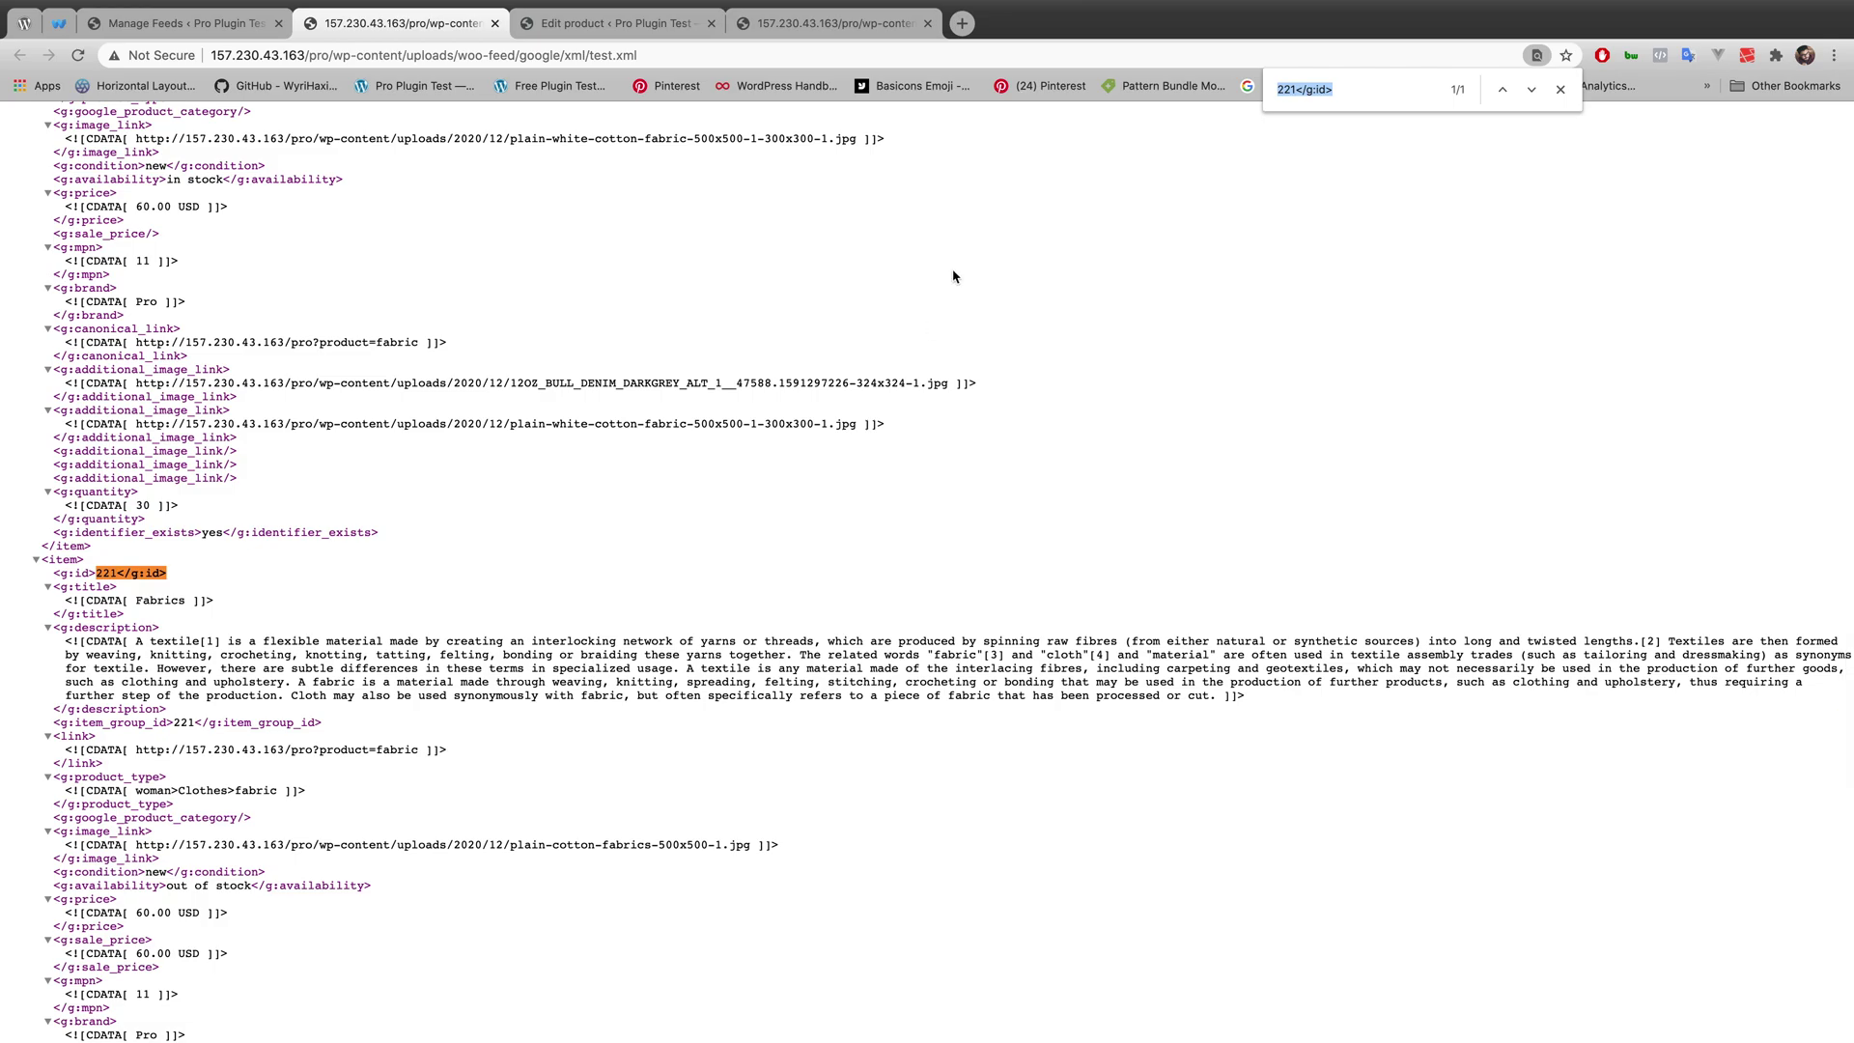
{"action": "scroll", "coordinate": [419, 657], "scroll_direction": "down", "scroll_amount": 2}
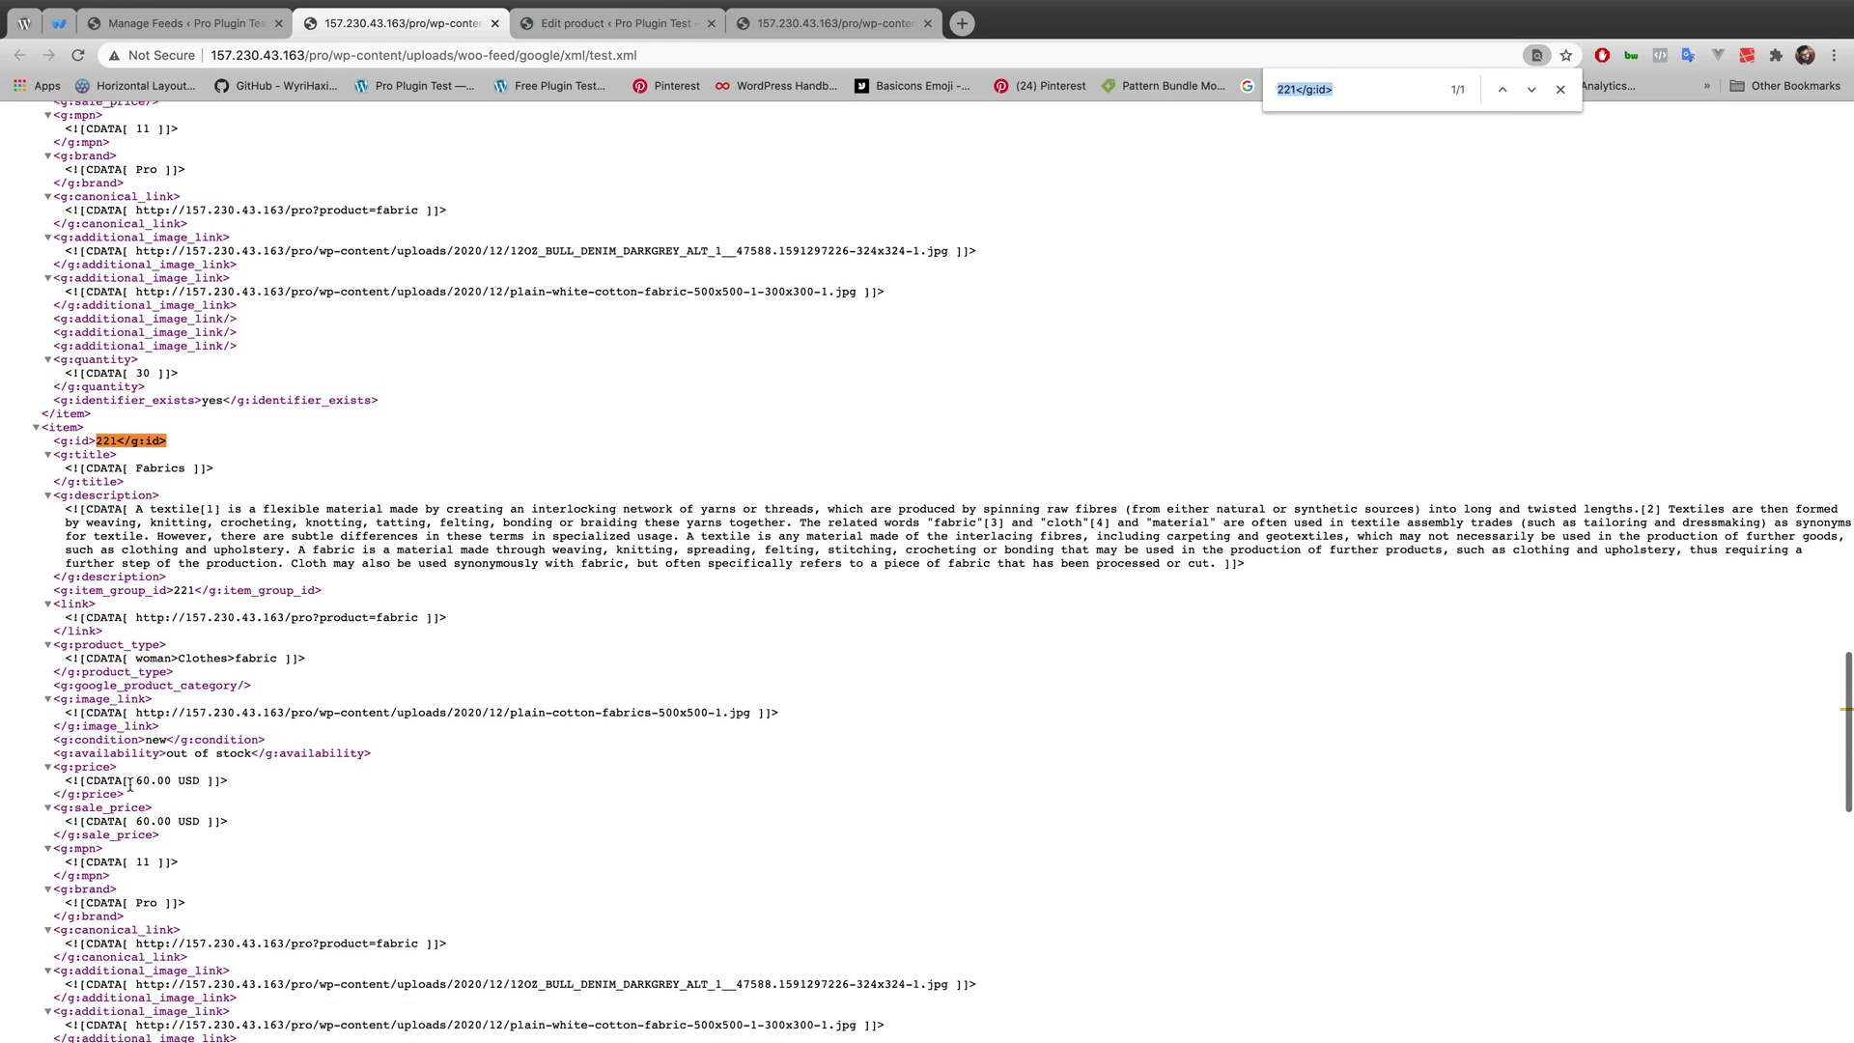
{"action": "left_click", "coordinate": [138, 782]}
{"action": "left_click_drag", "start_coordinate": [138, 782], "coordinate": [209, 782]}
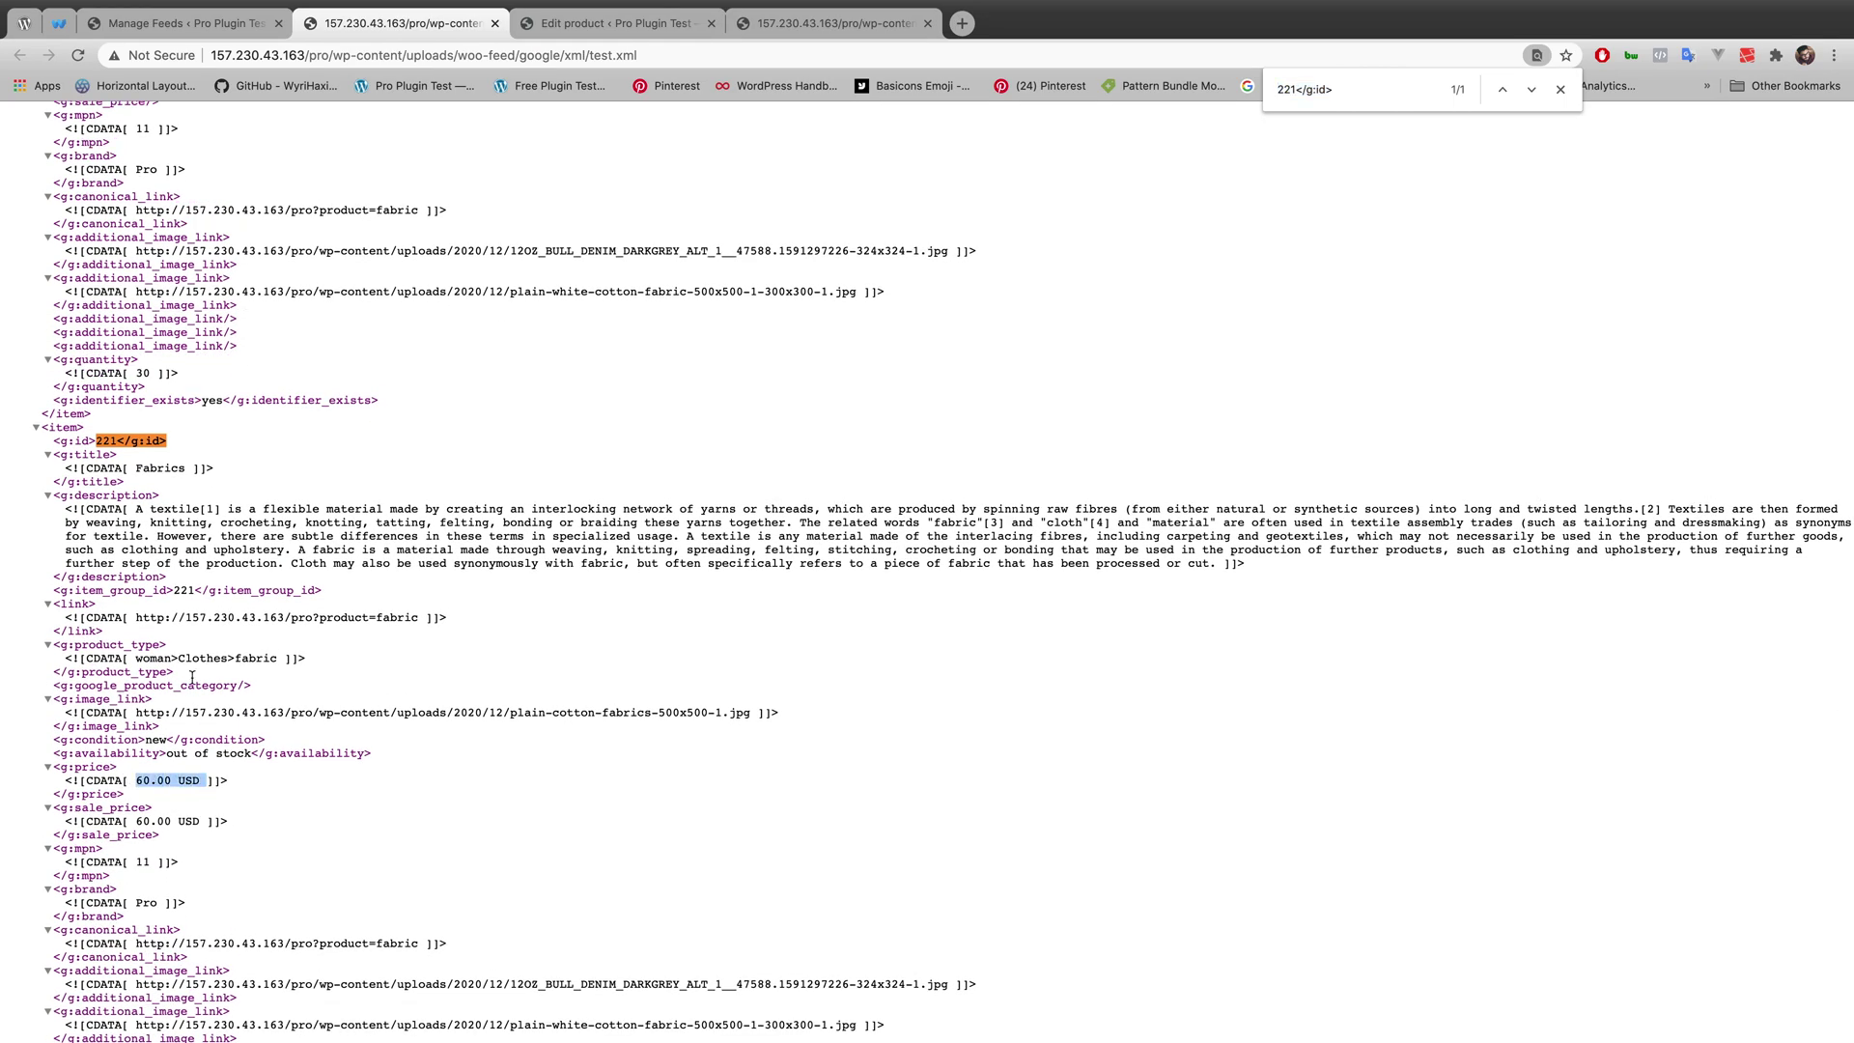
- Verify item 221's quantity of 50 in the XML, then return to Manage Feeds
{"action": "left_click", "coordinate": [193, 25]}
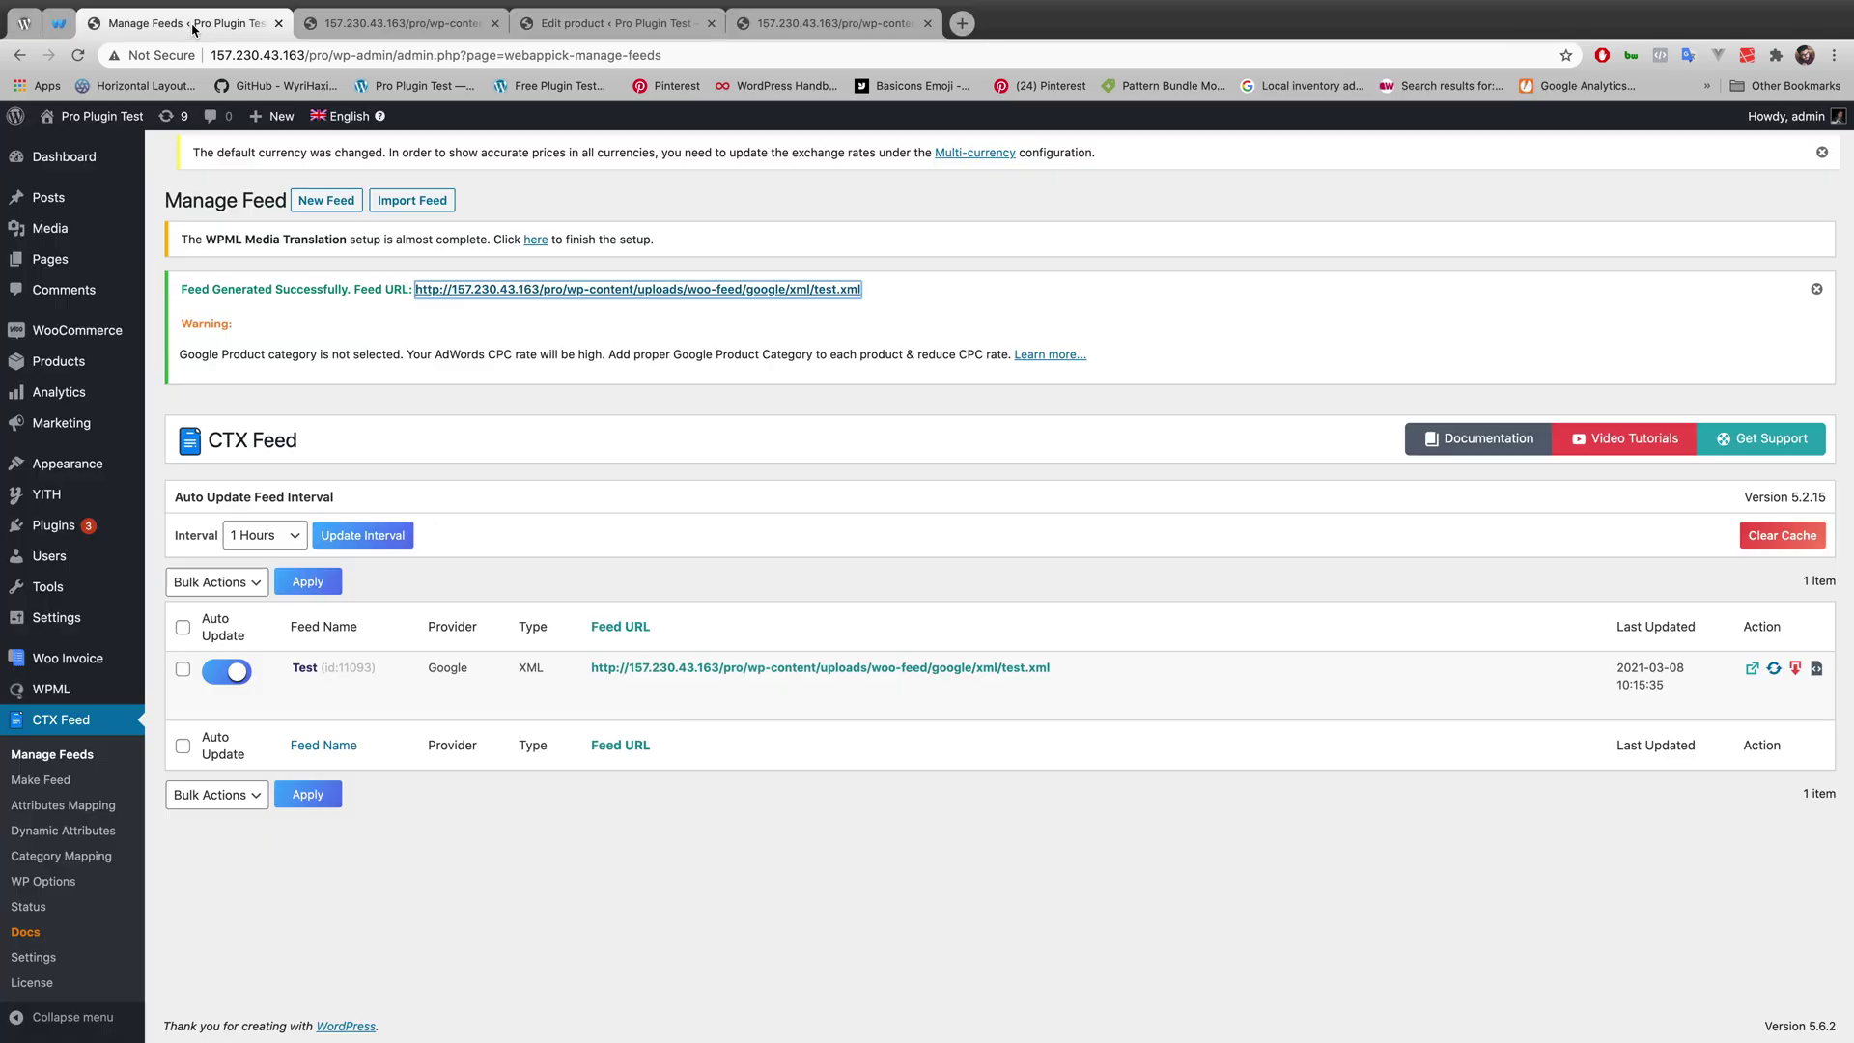
{"action": "key", "text": "ctrl+Tab"}
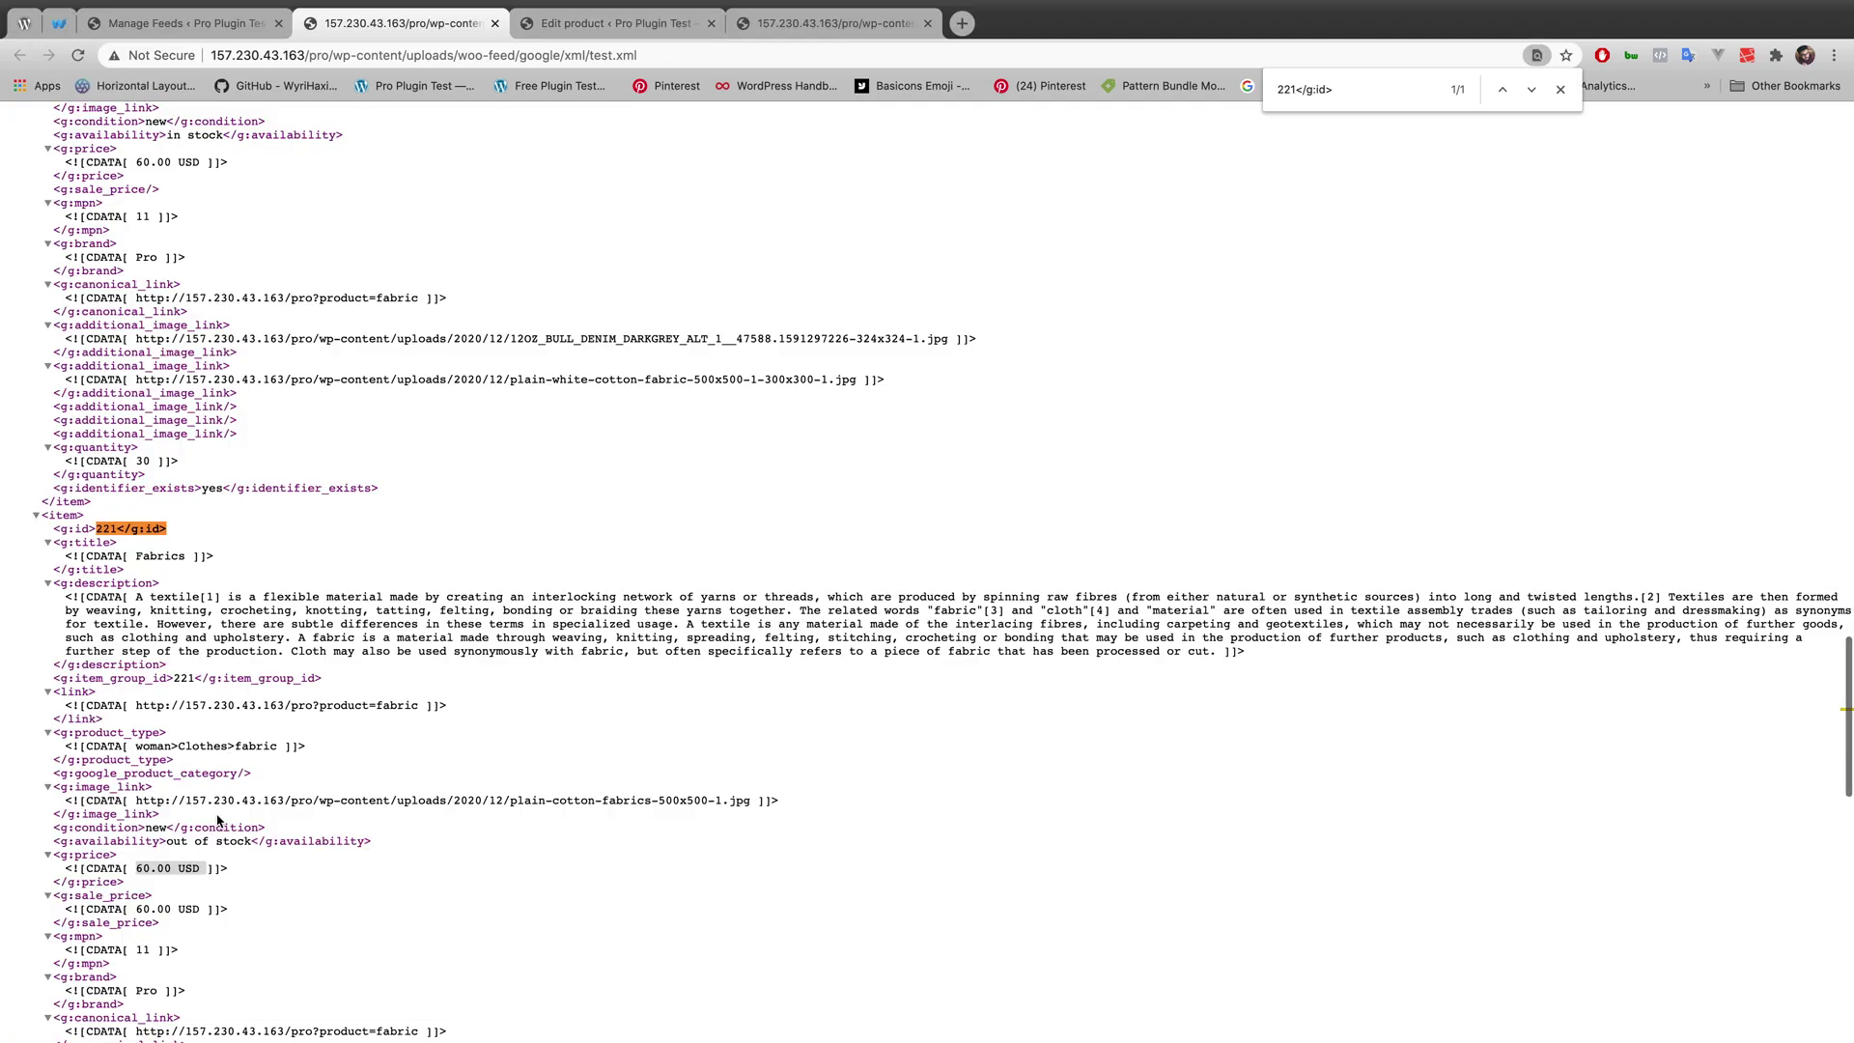
{"action": "scroll", "coordinate": [218, 822], "scroll_direction": "down", "scroll_amount": 4}
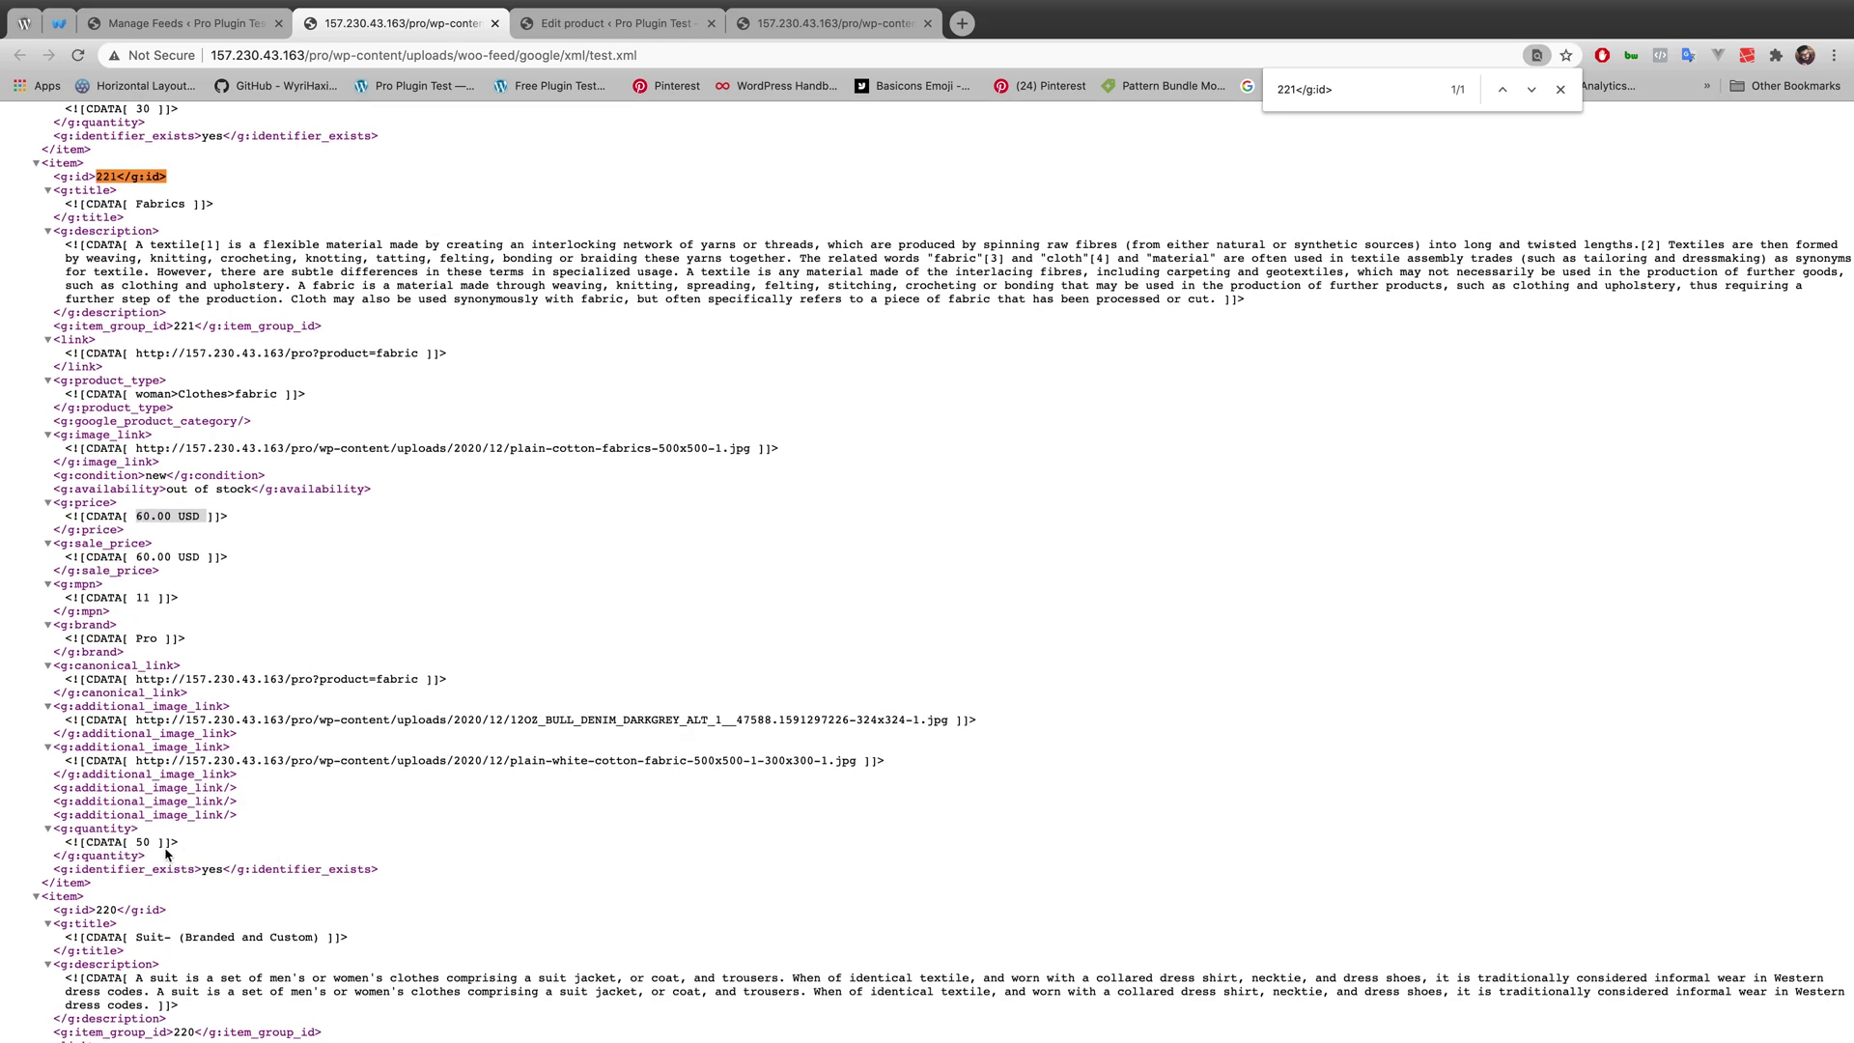
{"action": "scroll", "coordinate": [165, 855], "scroll_direction": "down", "scroll_amount": 1}
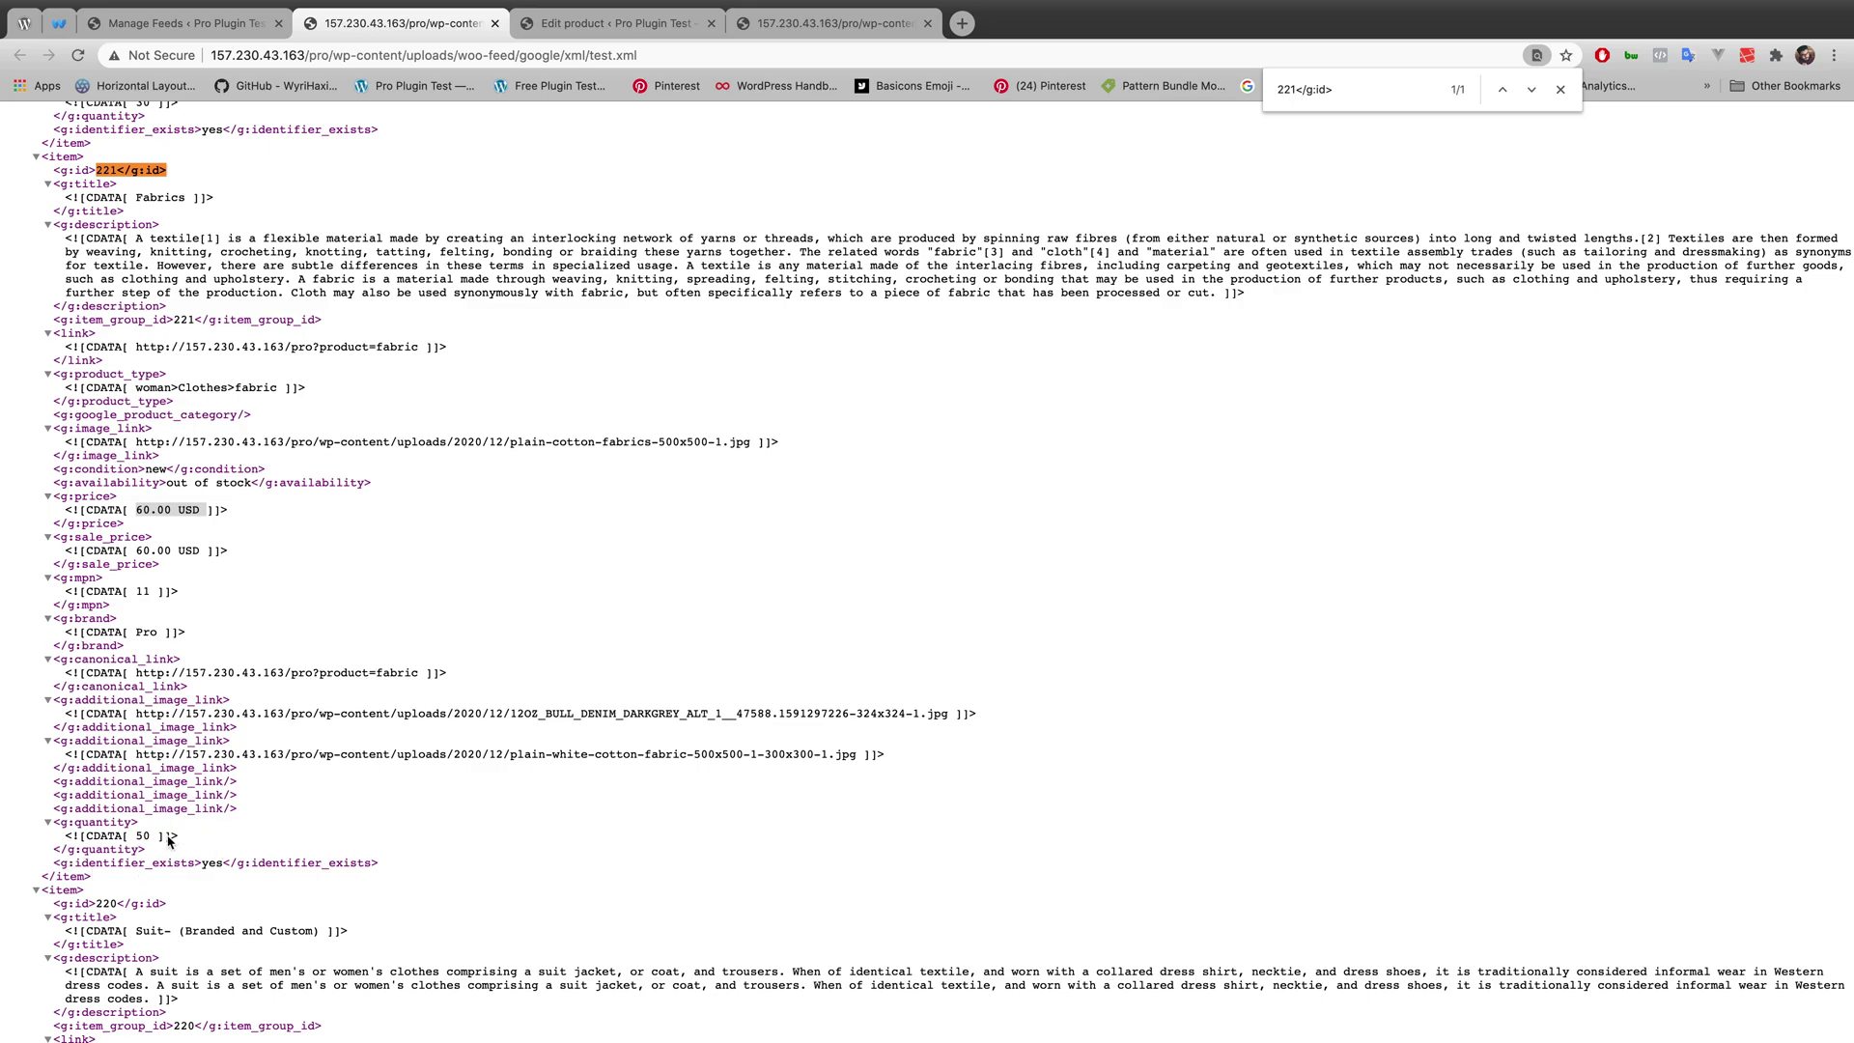
{"action": "scroll", "coordinate": [135, 848], "scroll_direction": "down", "scroll_amount": 1}
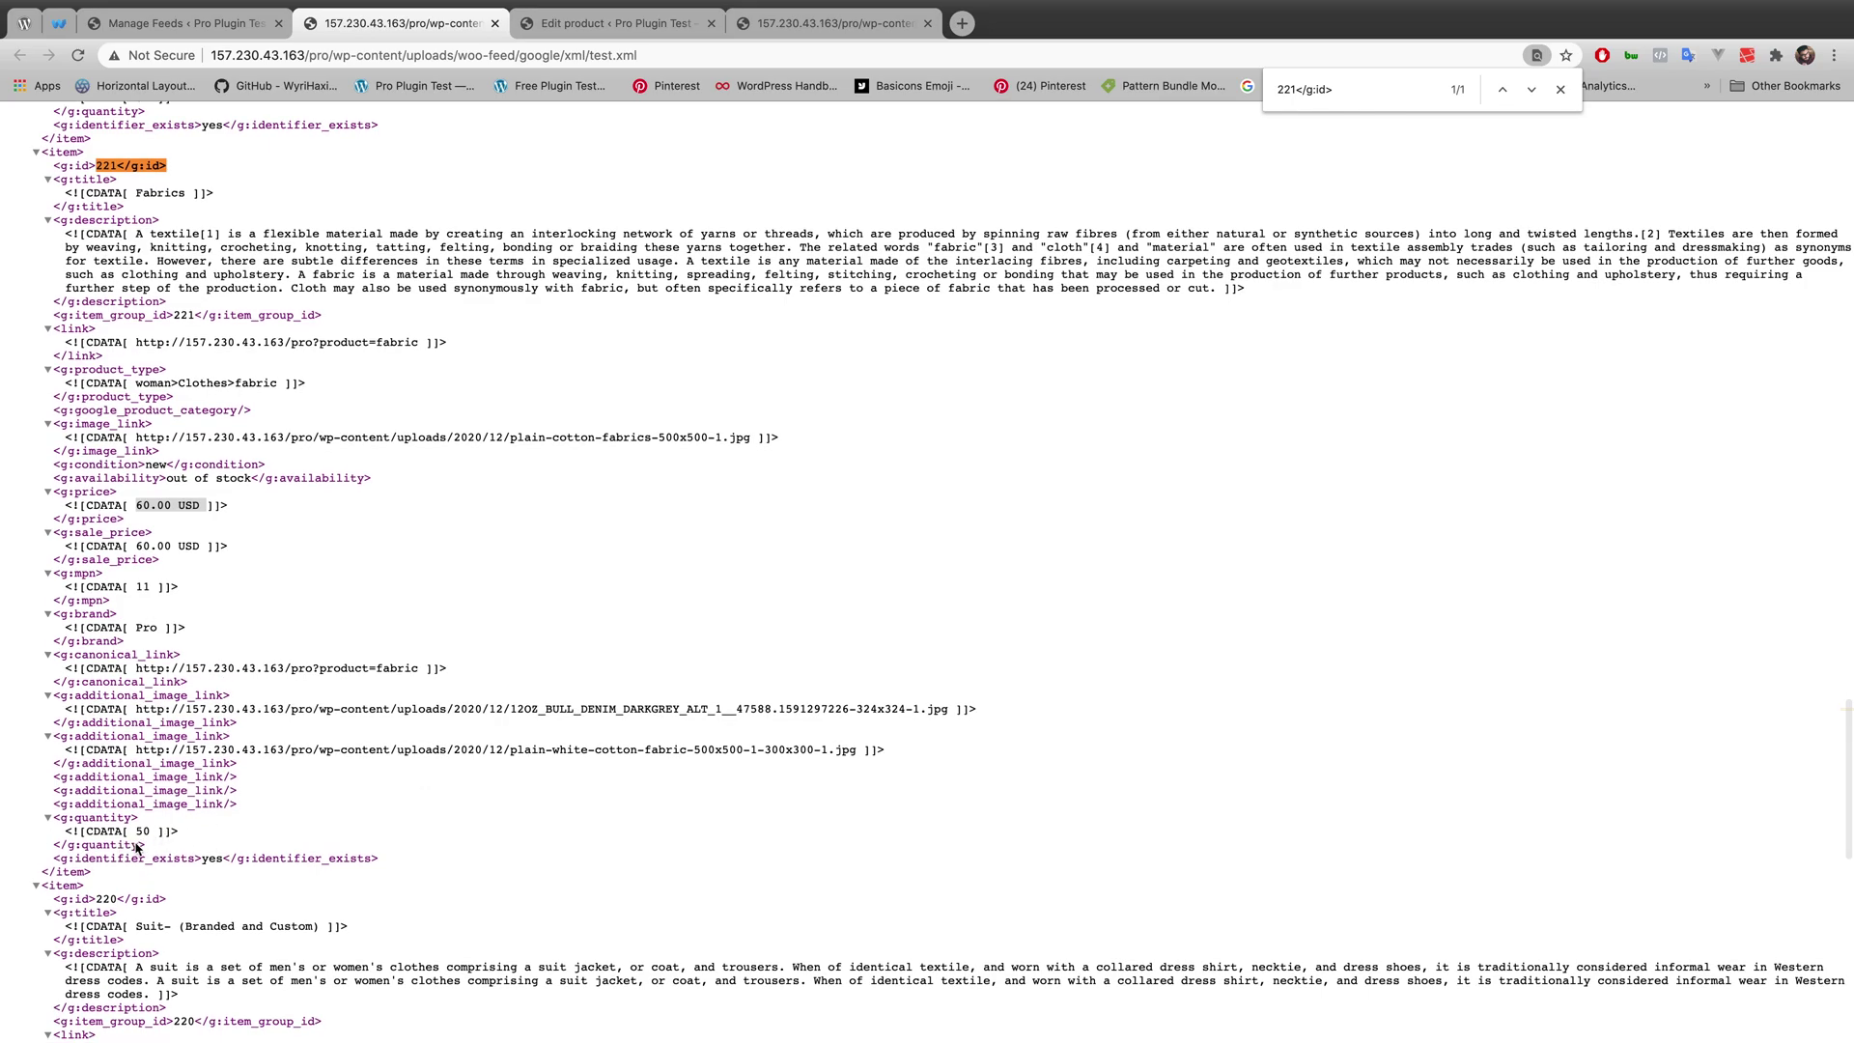
{"action": "scroll", "coordinate": [337, 756], "scroll_direction": "up", "scroll_amount": 1}
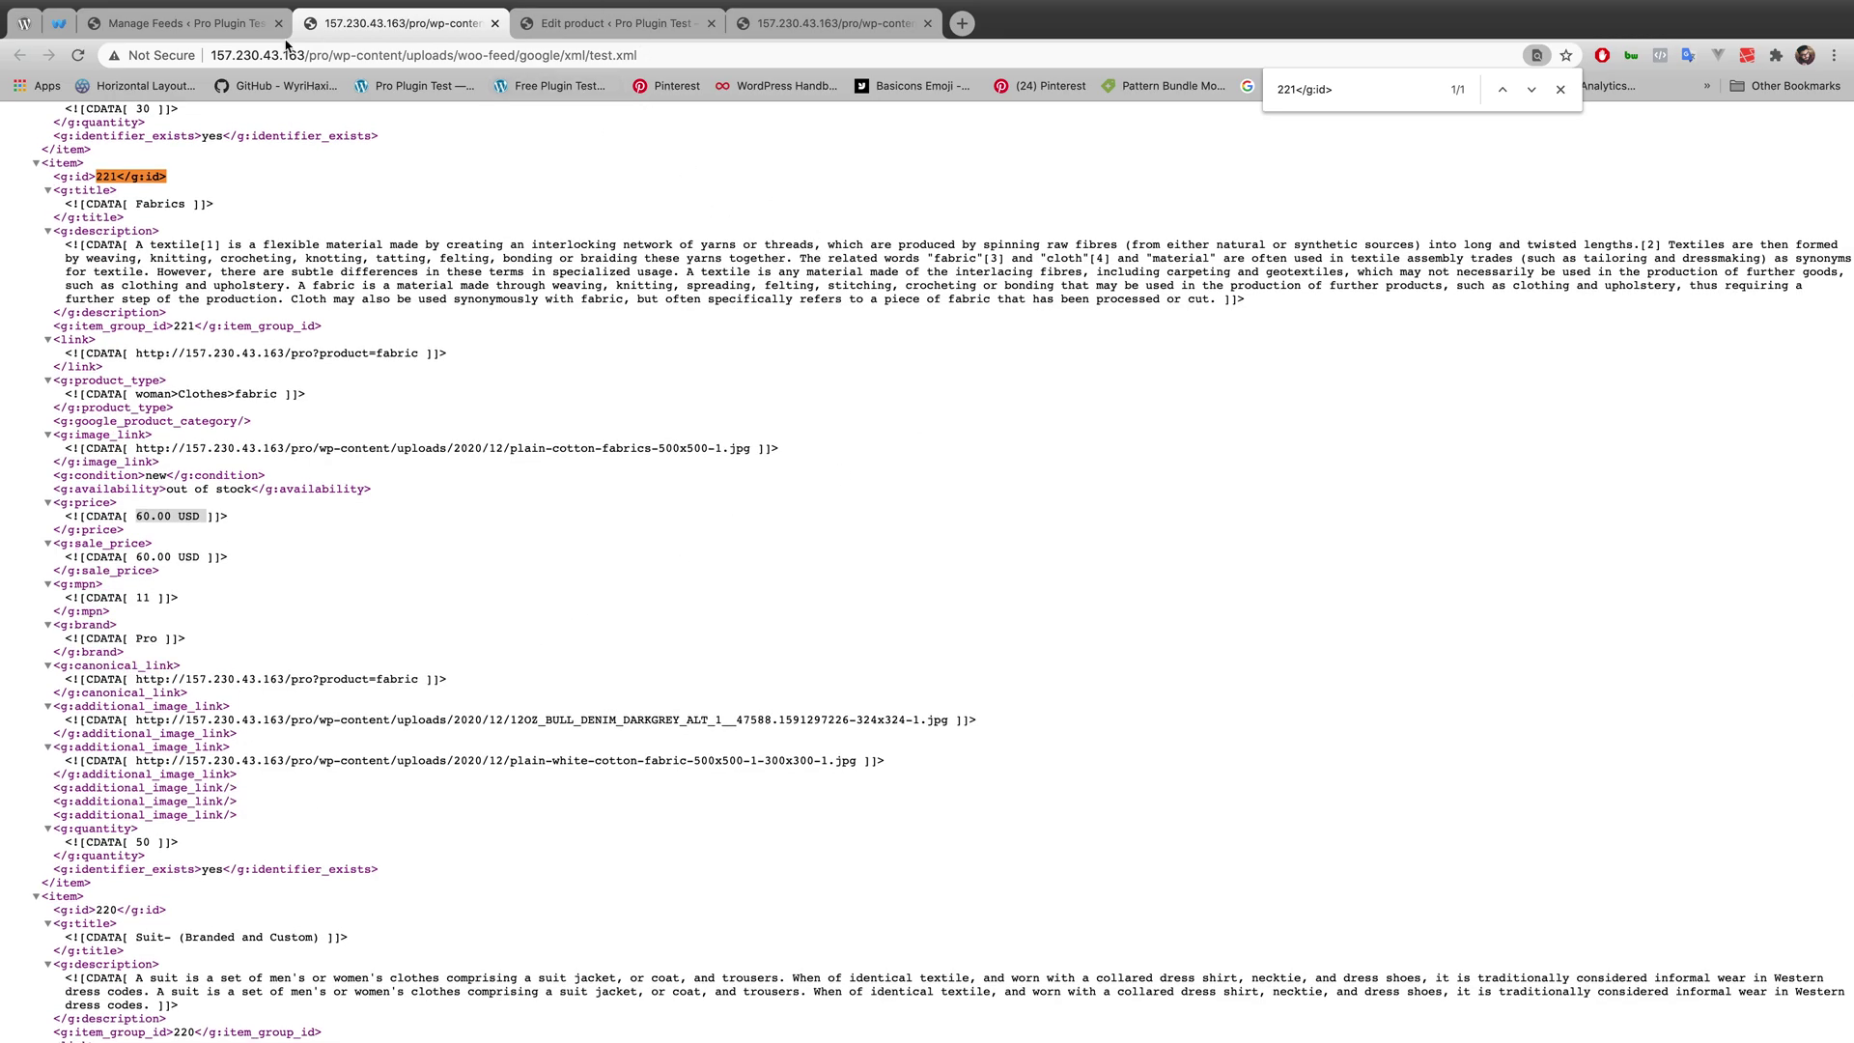
{"action": "left_click", "coordinate": [232, 23]}
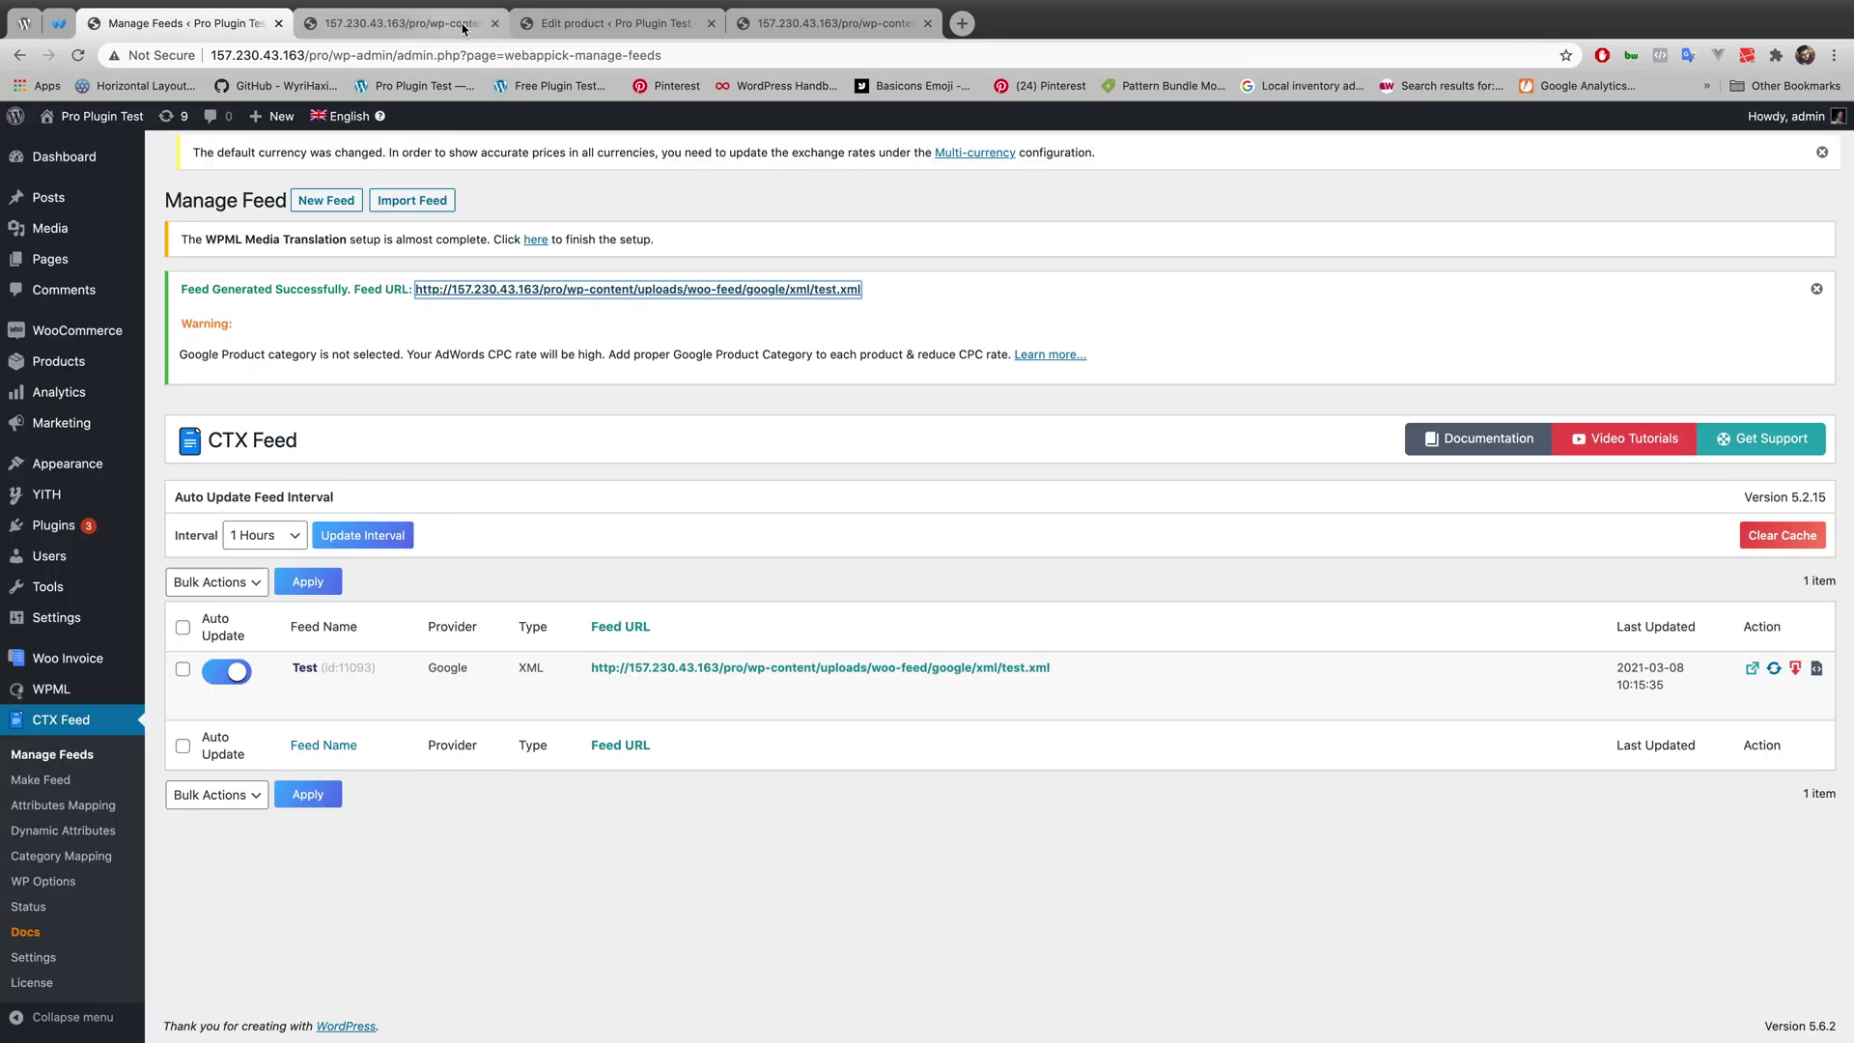